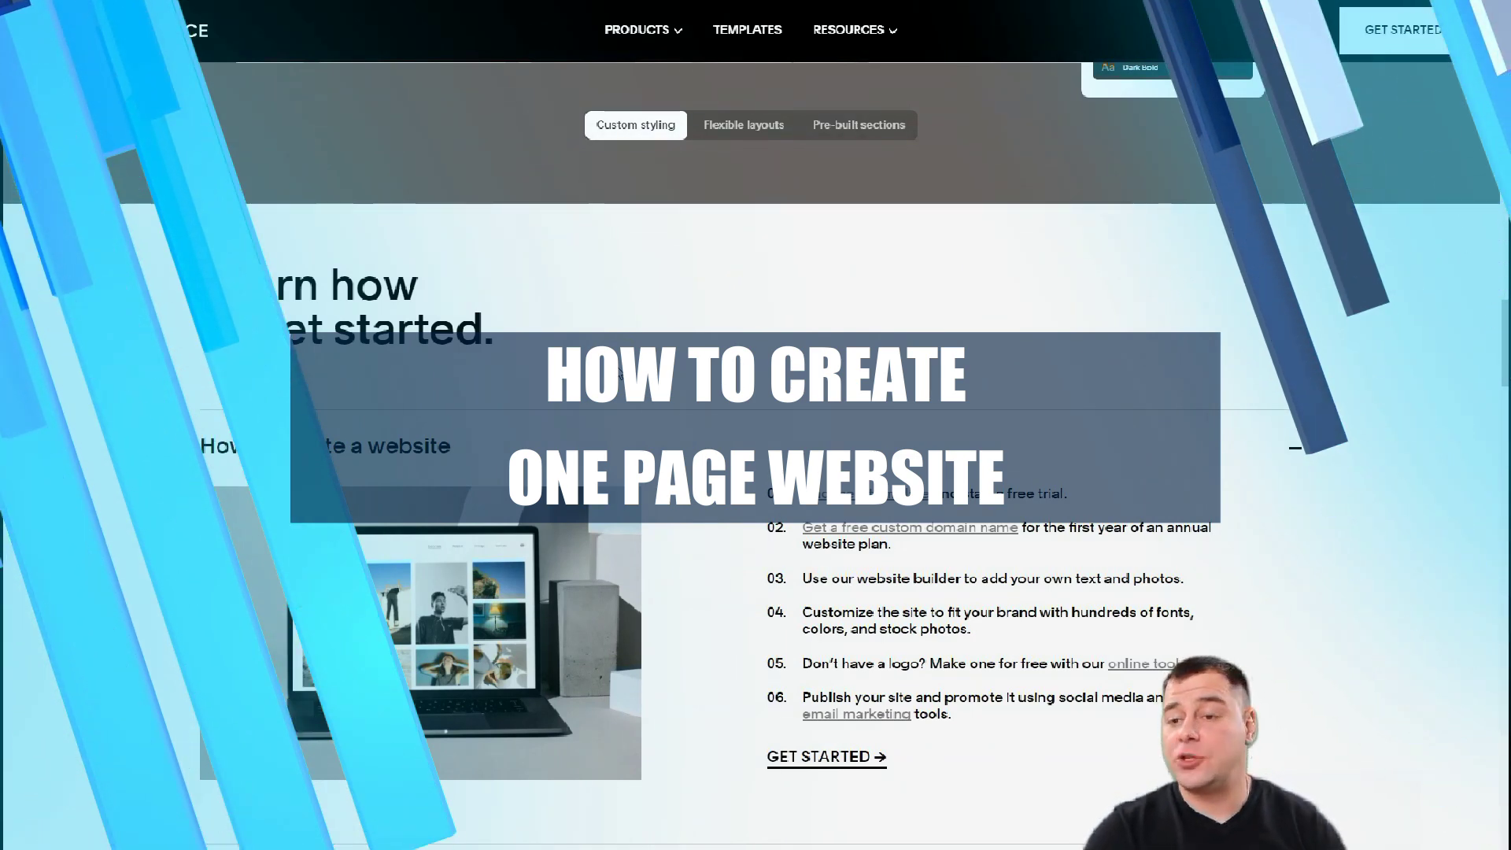
# Step: Look through the Squarespace home page, from the template introduction and website builder sections down to the footer
pyautogui.scroll(15, 618, 371)
pyautogui.scroll(10, 620, 372)
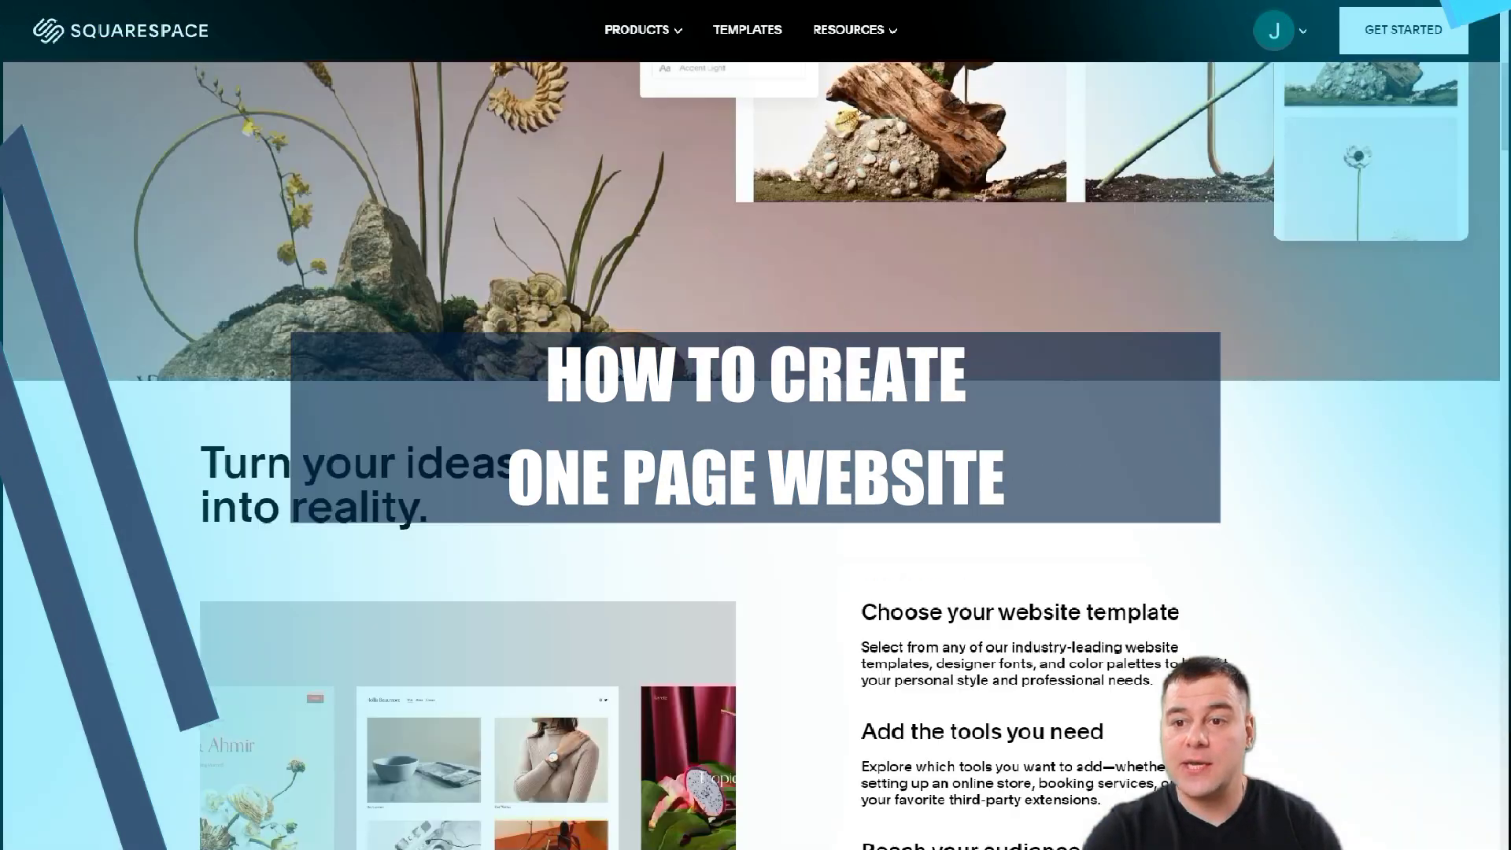
pyautogui.click(686, 347)
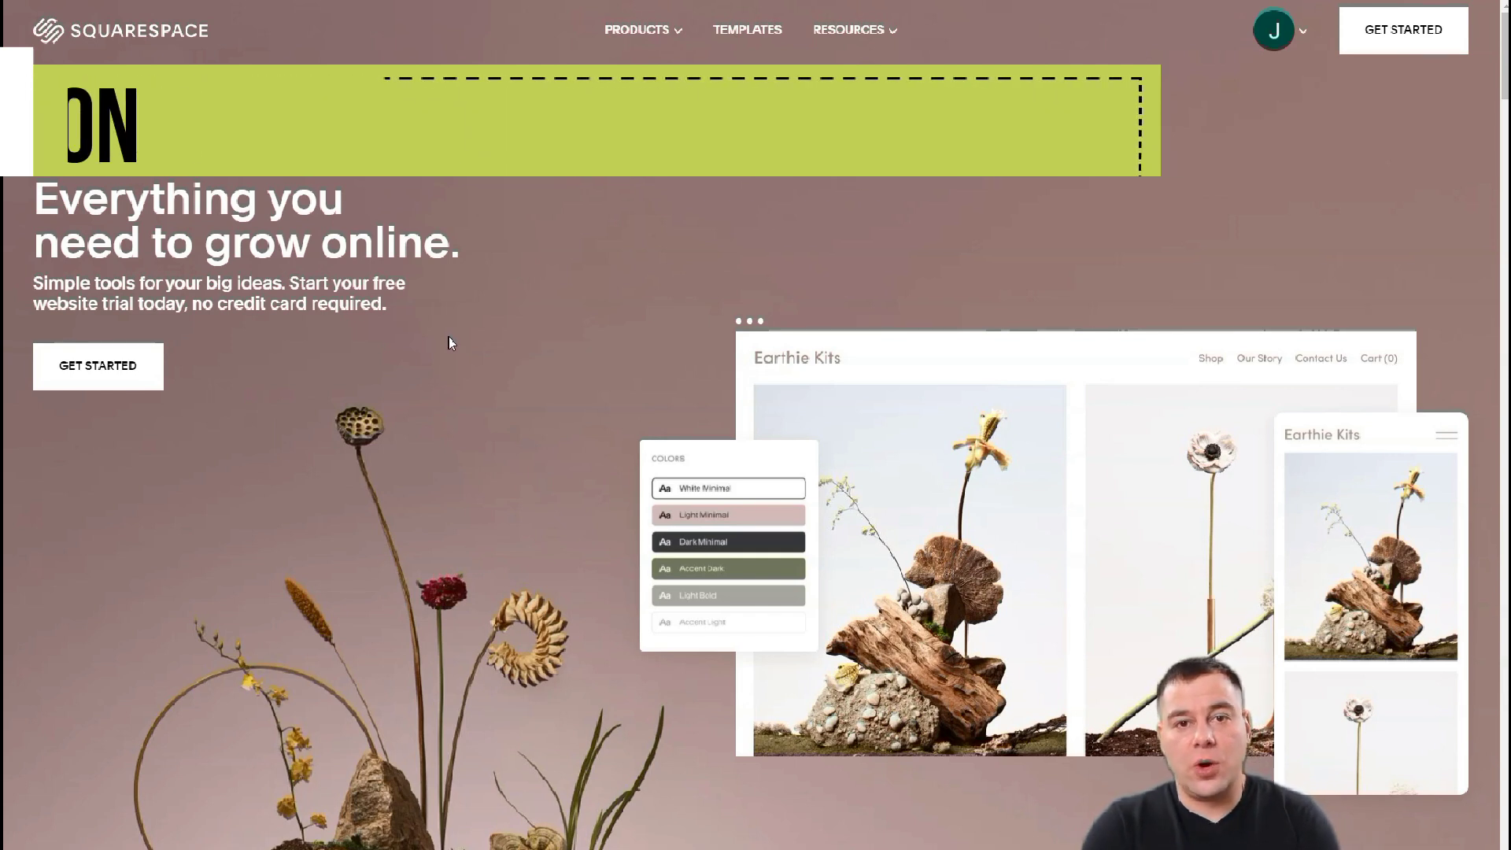
pyautogui.scroll(-6, 431, 343)
pyautogui.scroll(-15, 432, 344)
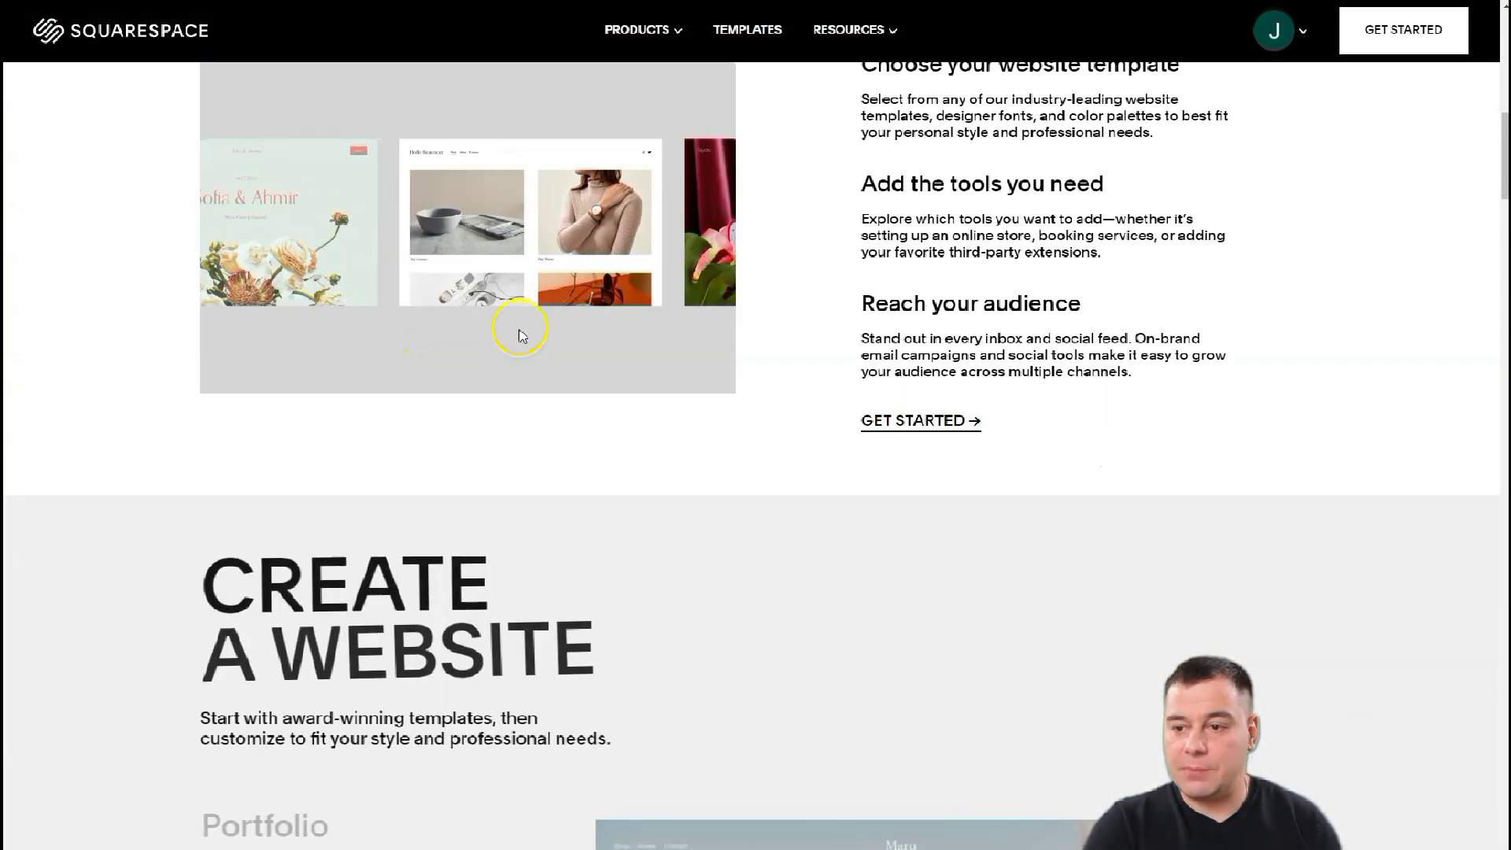
pyautogui.scroll(-17, 624, 363)
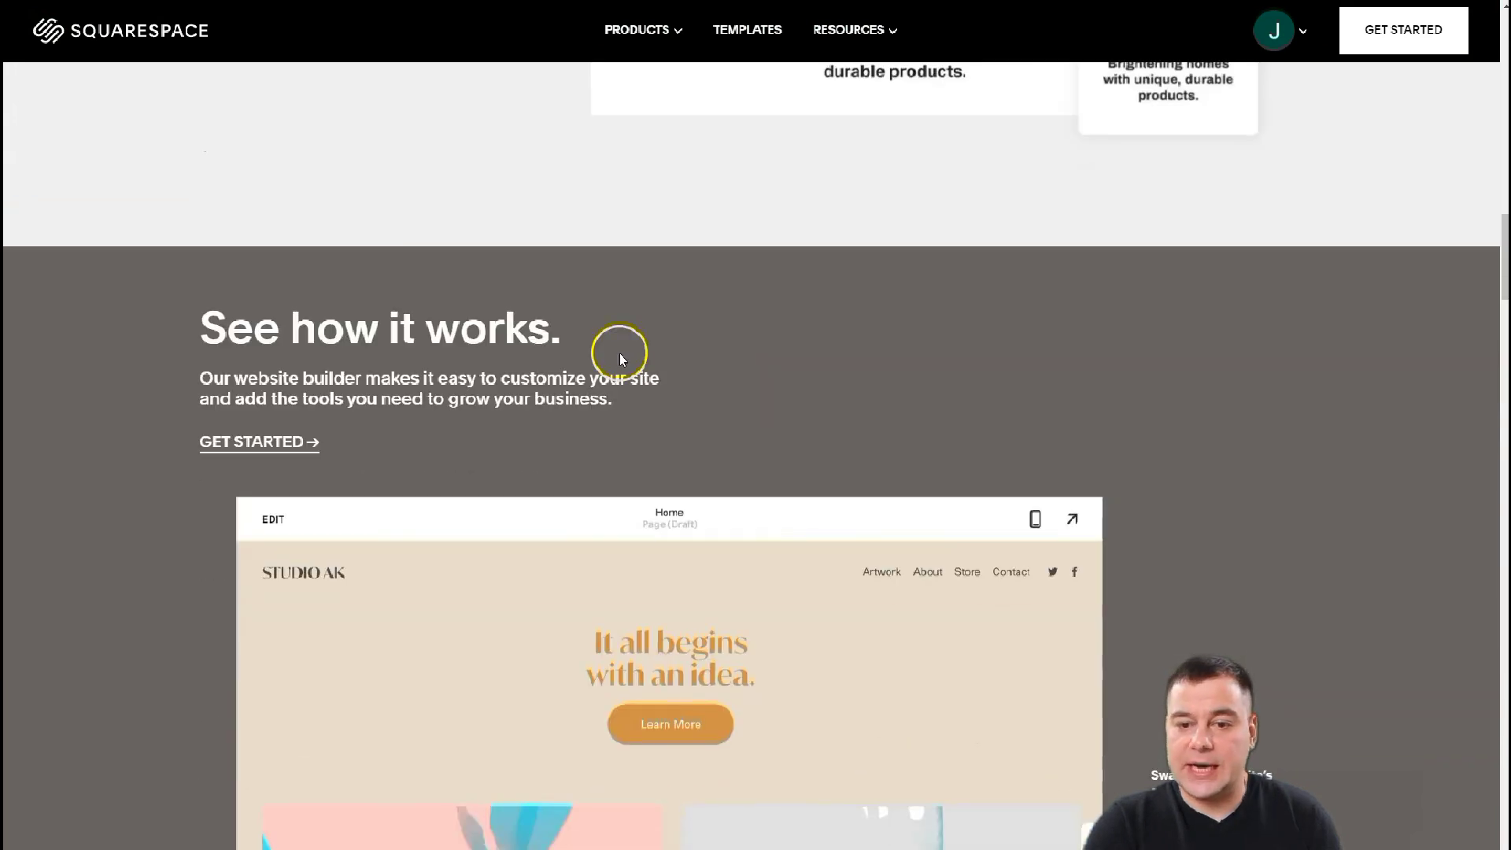
pyautogui.scroll(-10, 616, 358)
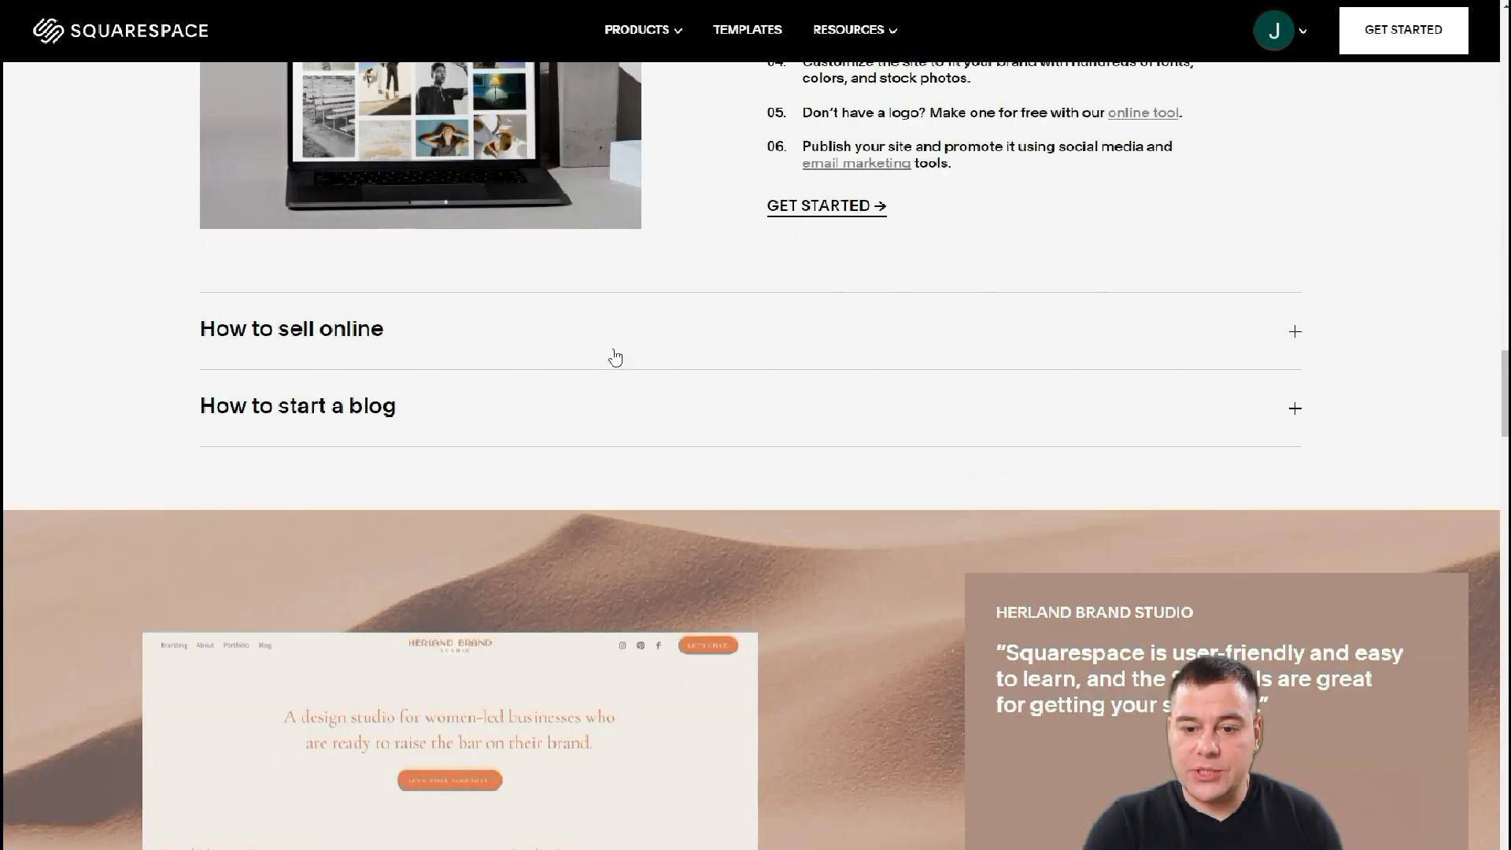
pyautogui.scroll(-15, 616, 355)
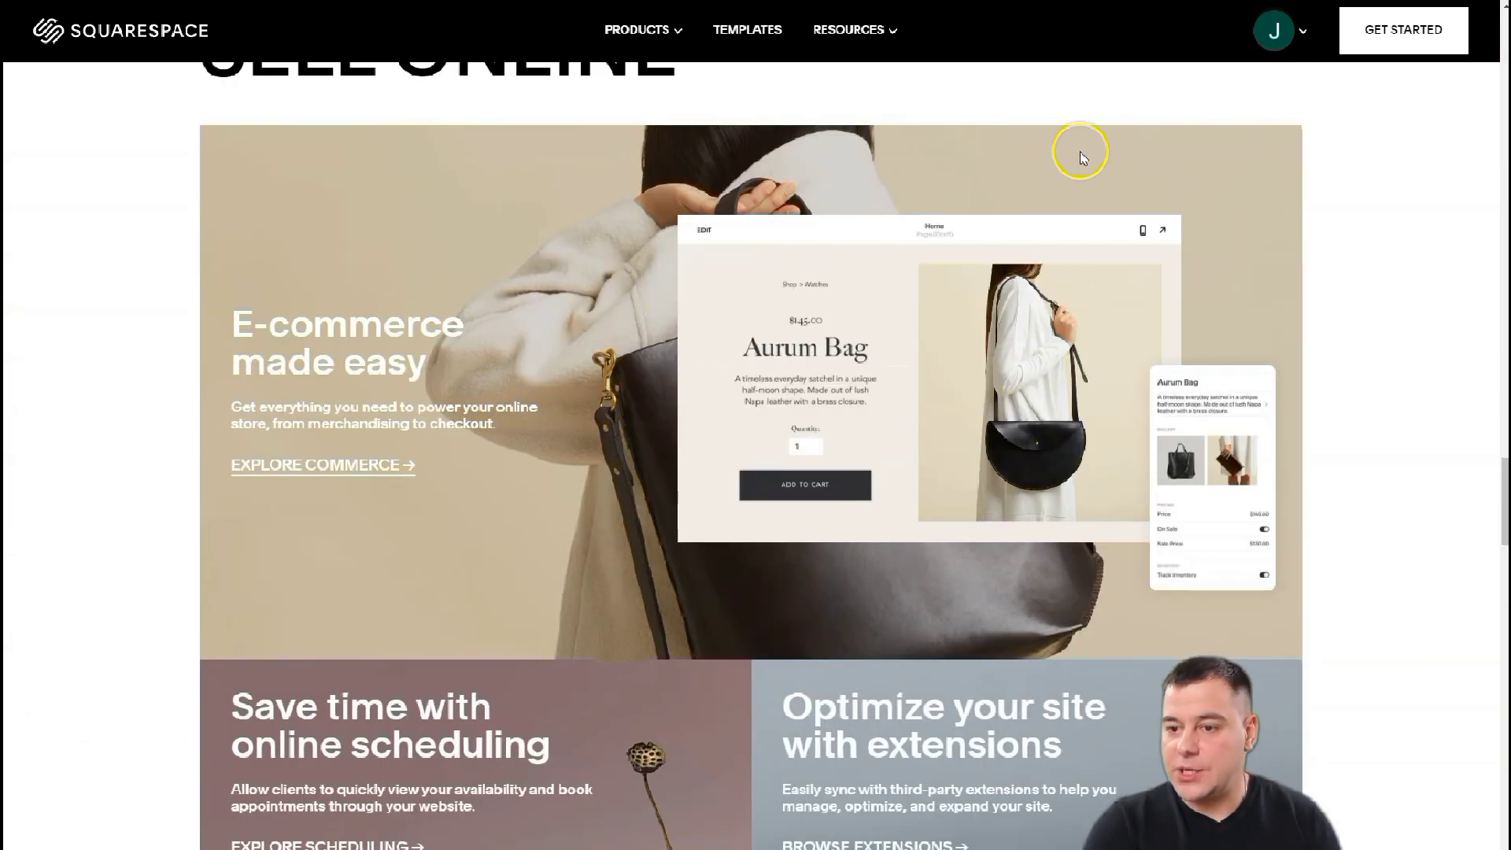
pyautogui.scroll(-20, 913, 337)
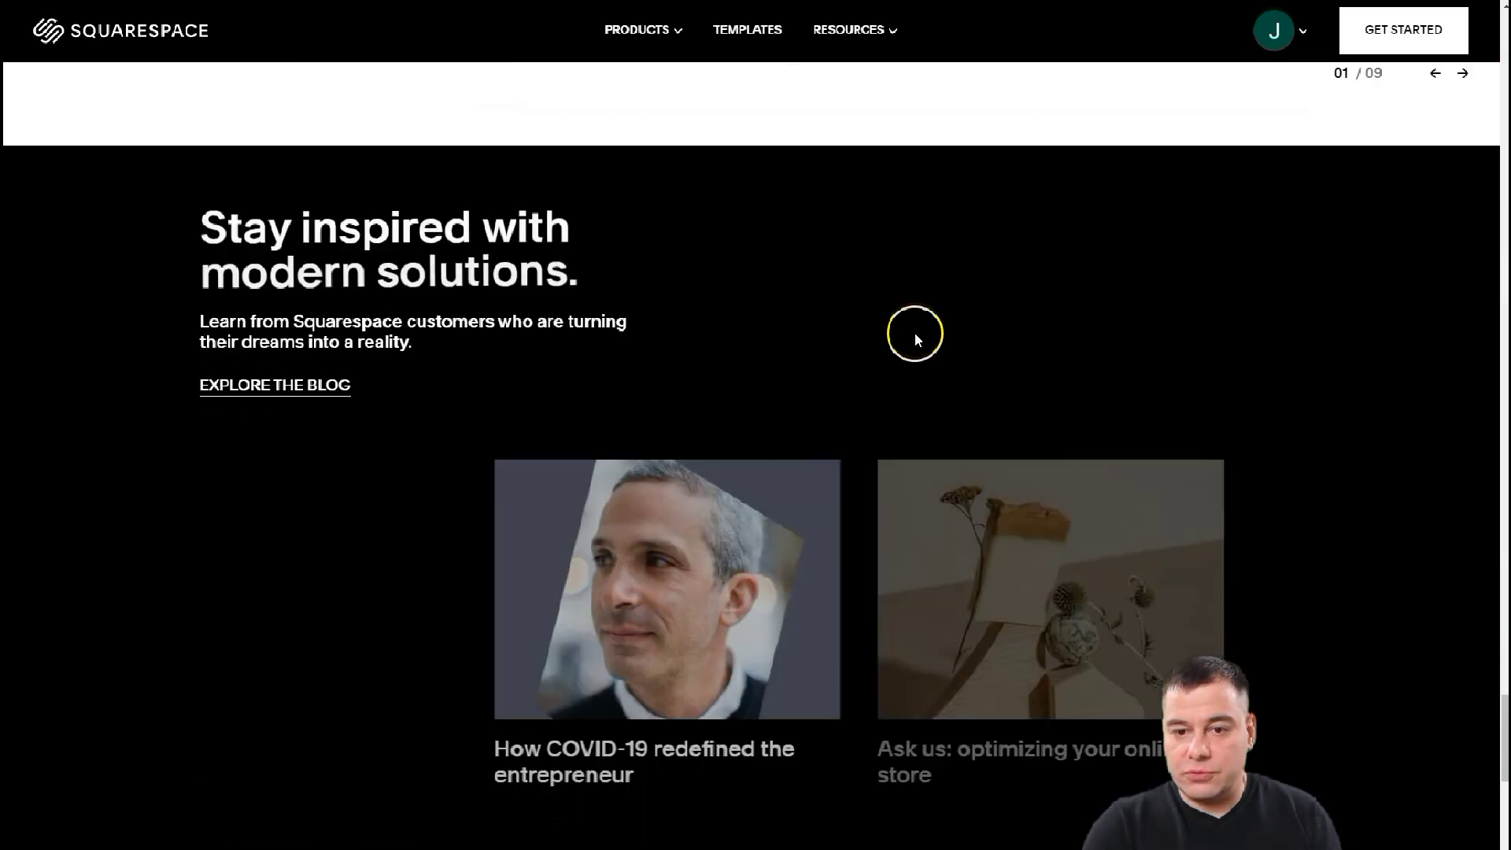
pyautogui.scroll(-17, 915, 339)
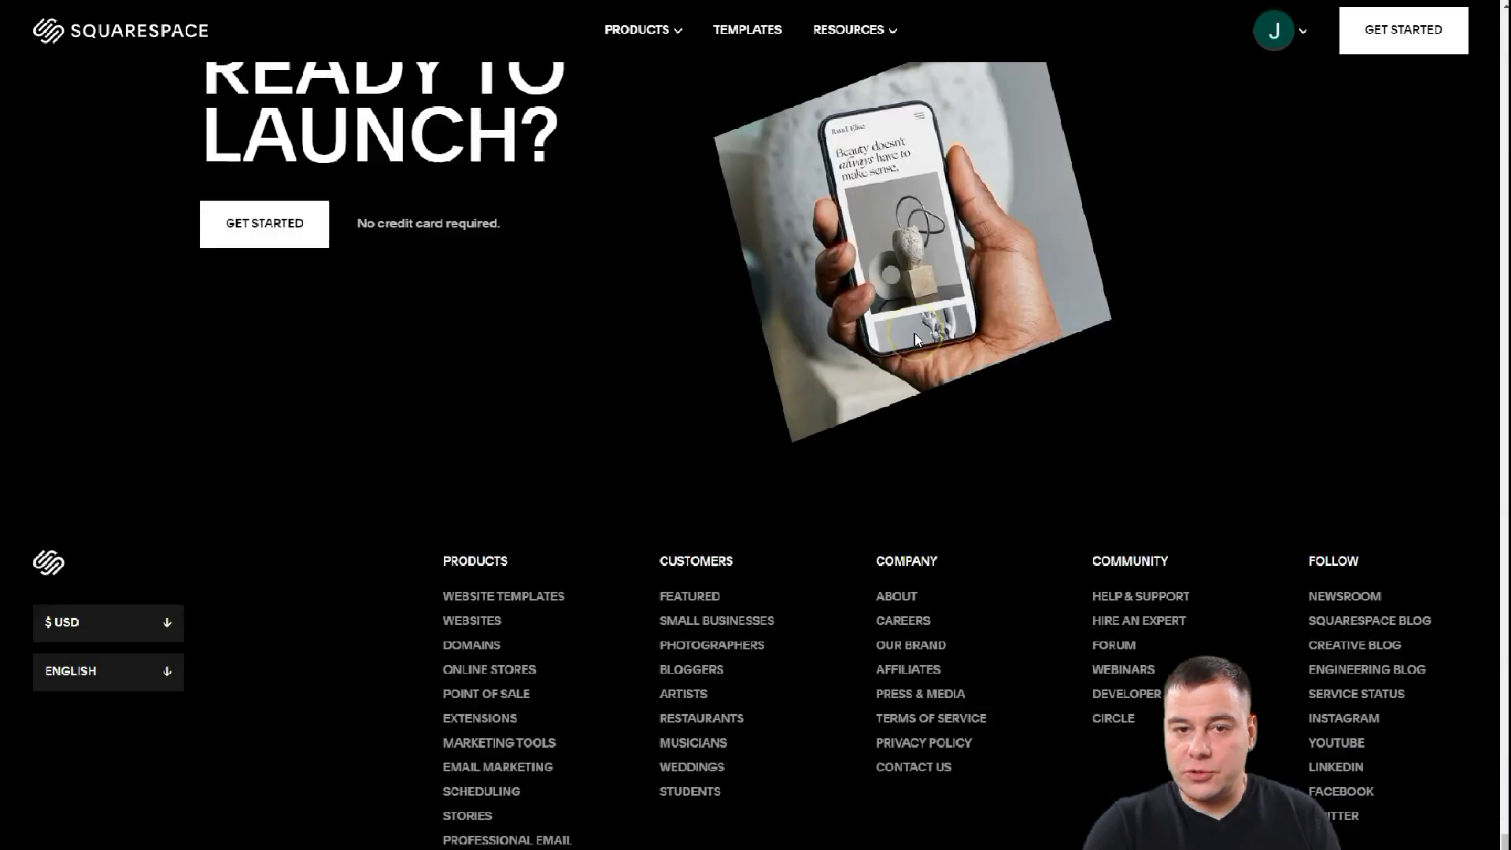
pyautogui.scroll(-2, 915, 340)
# Step: Open the website template gallery and look through the Popular Designs templates
pyautogui.click(1392, 30)
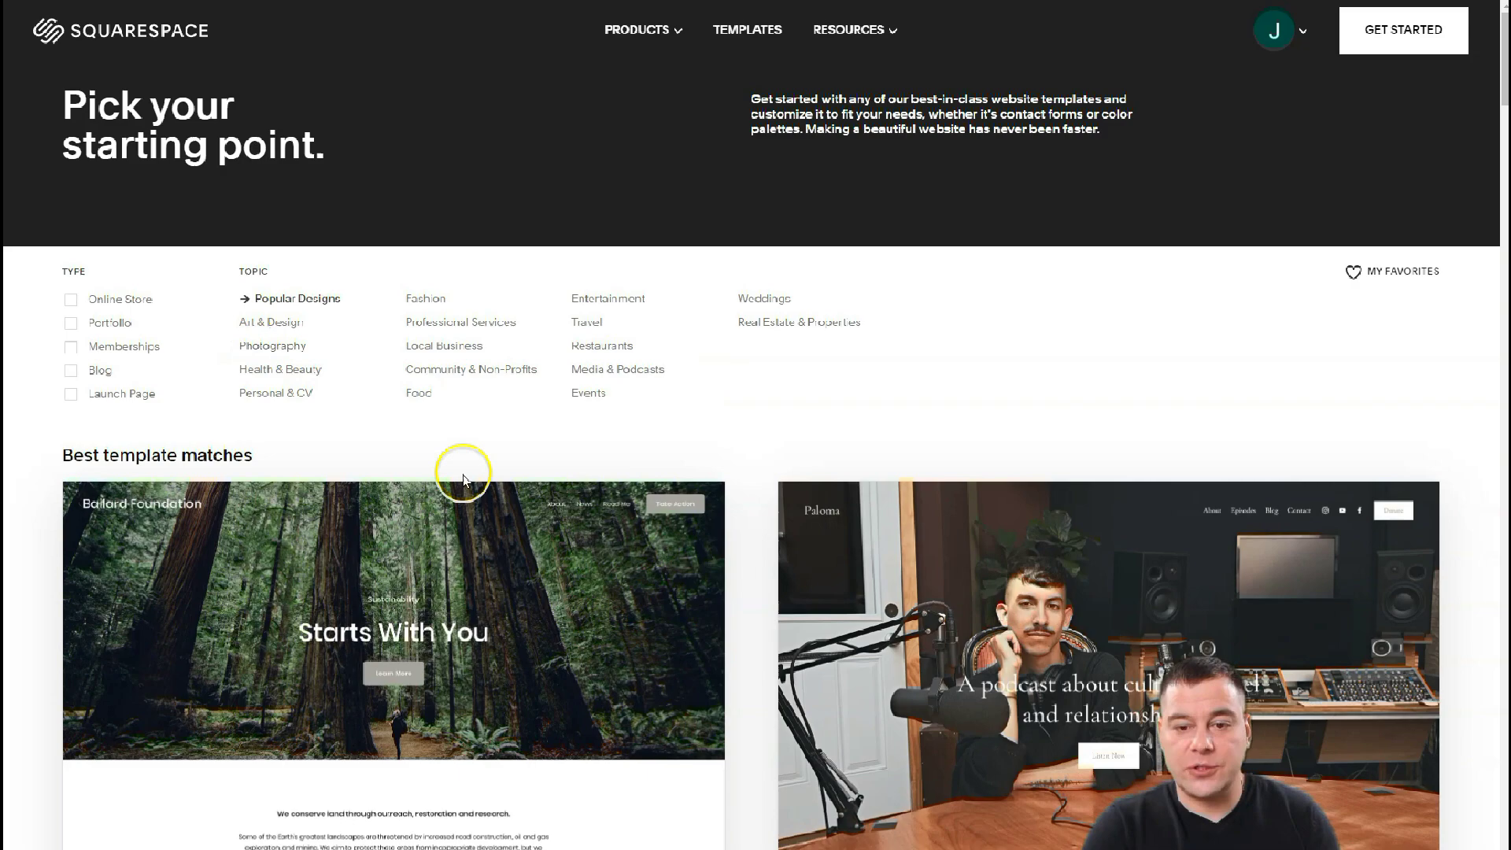
pyautogui.scroll(-5, 738, 564)
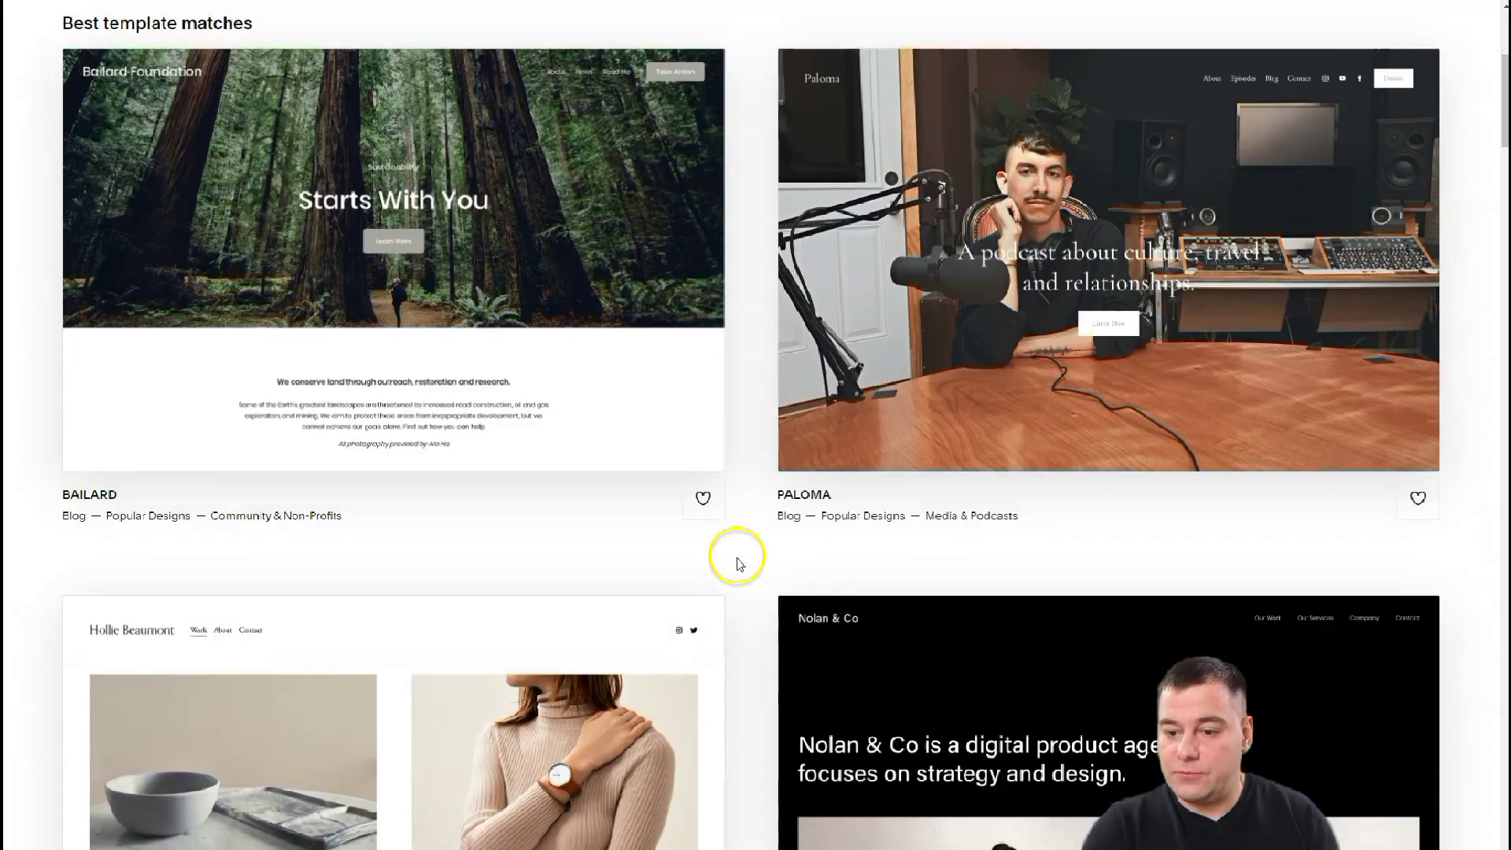
pyautogui.scroll(-14, 738, 564)
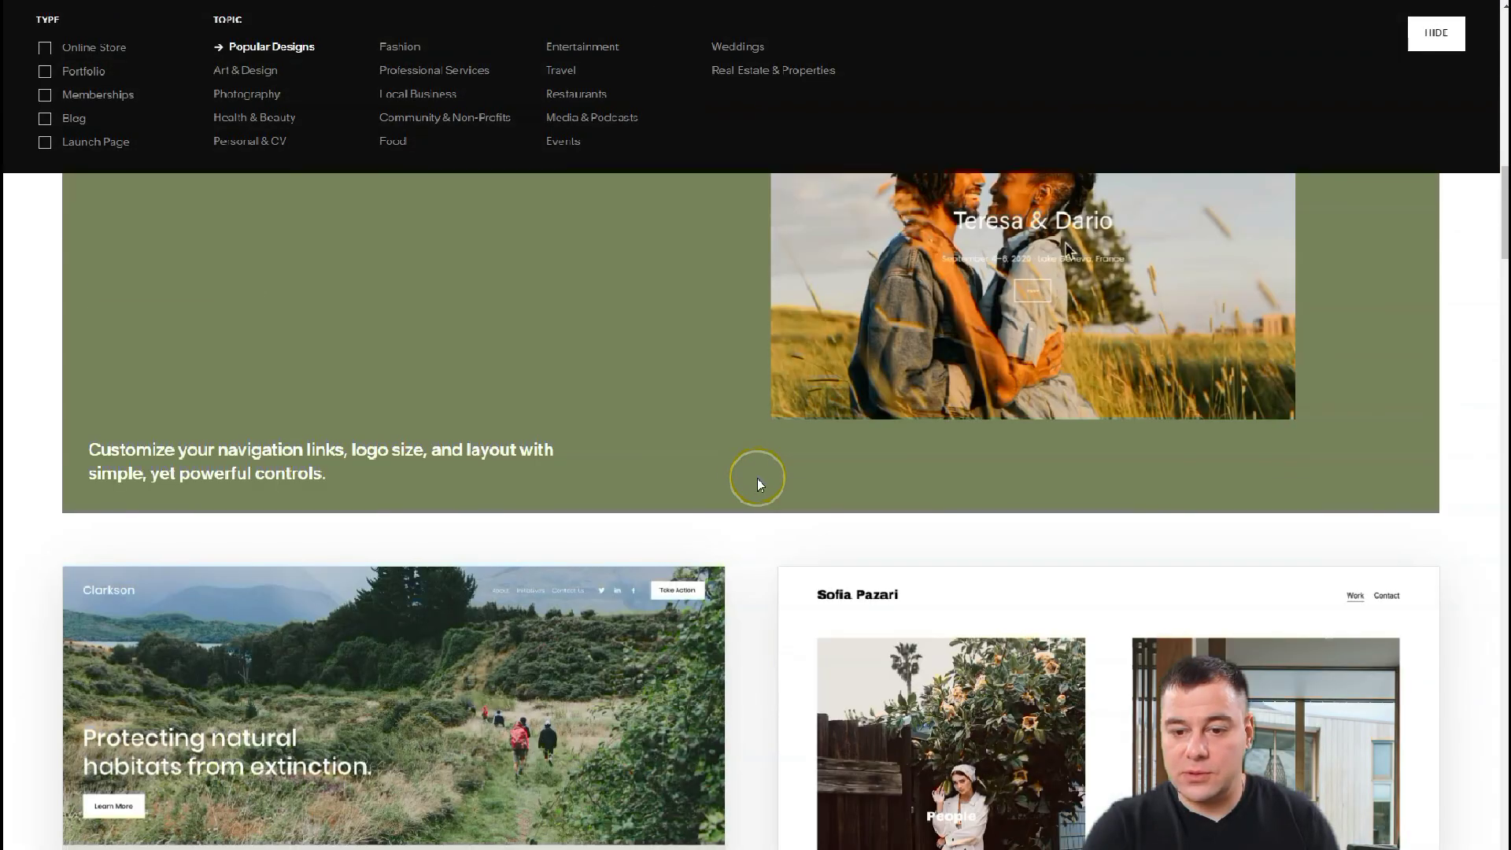
pyautogui.scroll(-13, 757, 478)
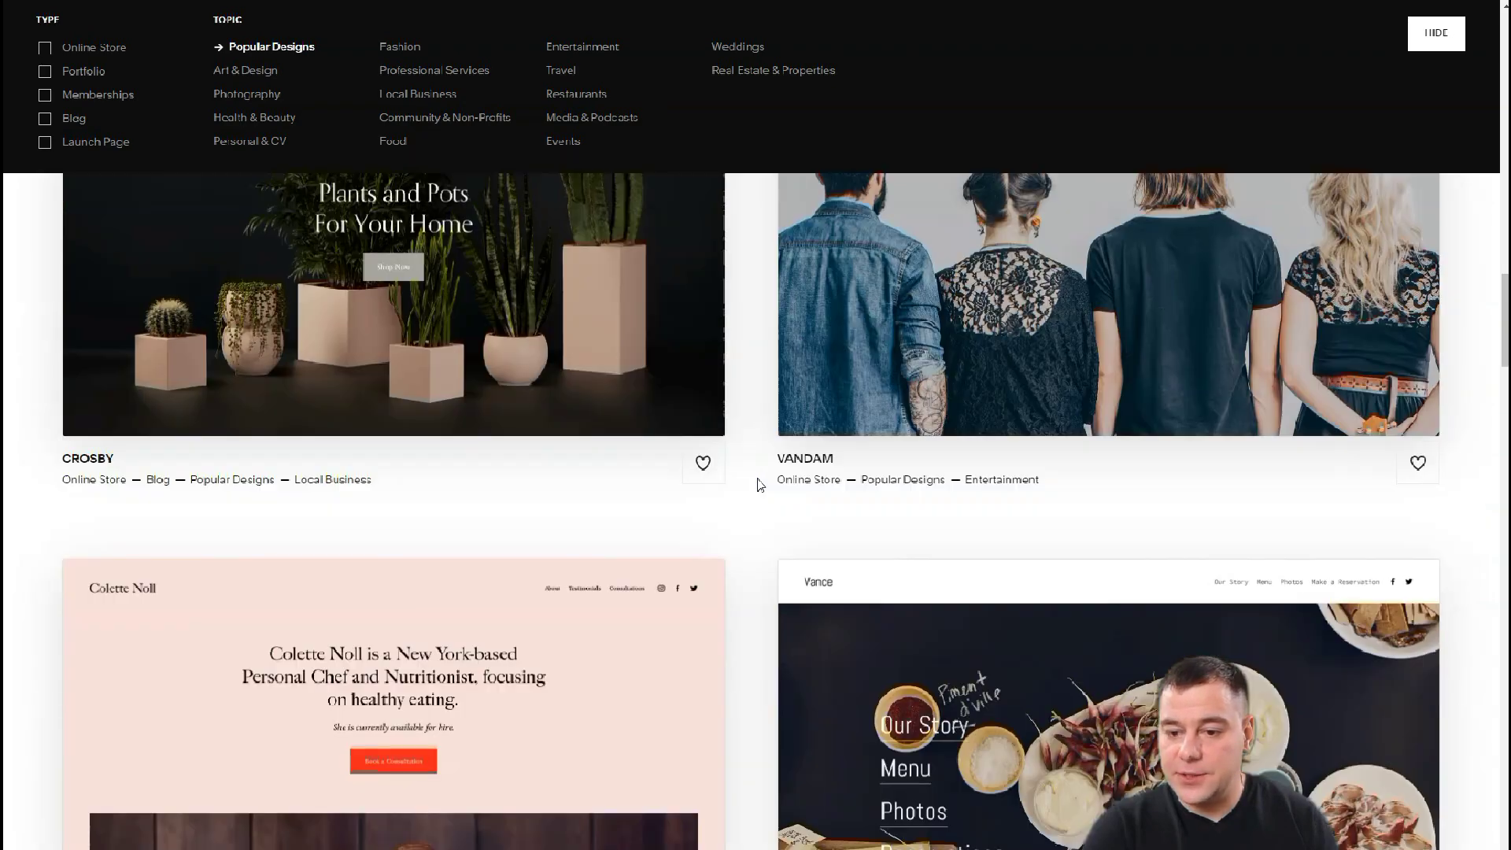
pyautogui.scroll(15, 757, 478)
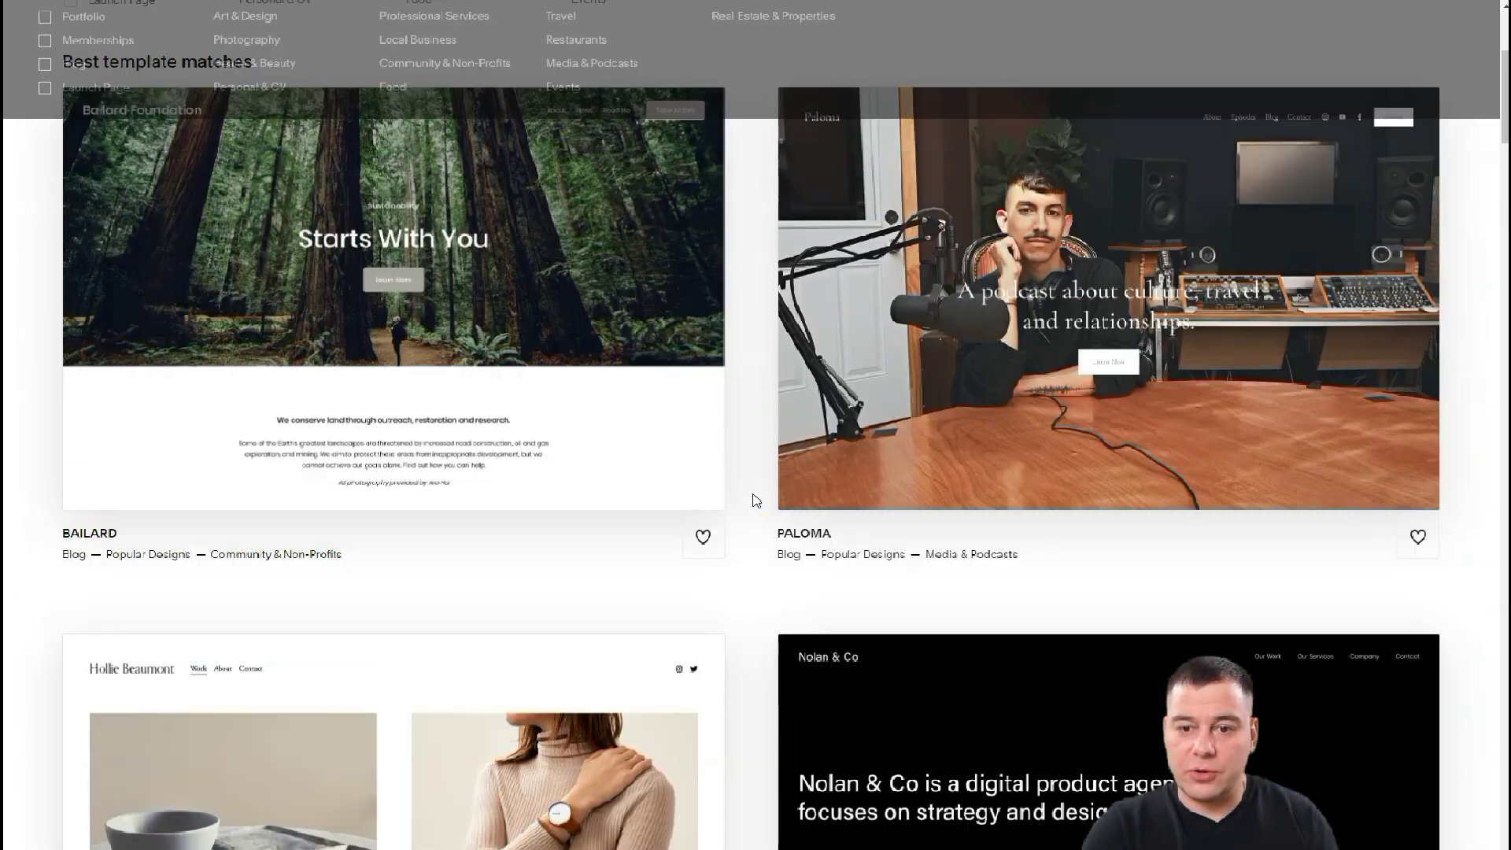
pyautogui.scroll(5, 756, 500)
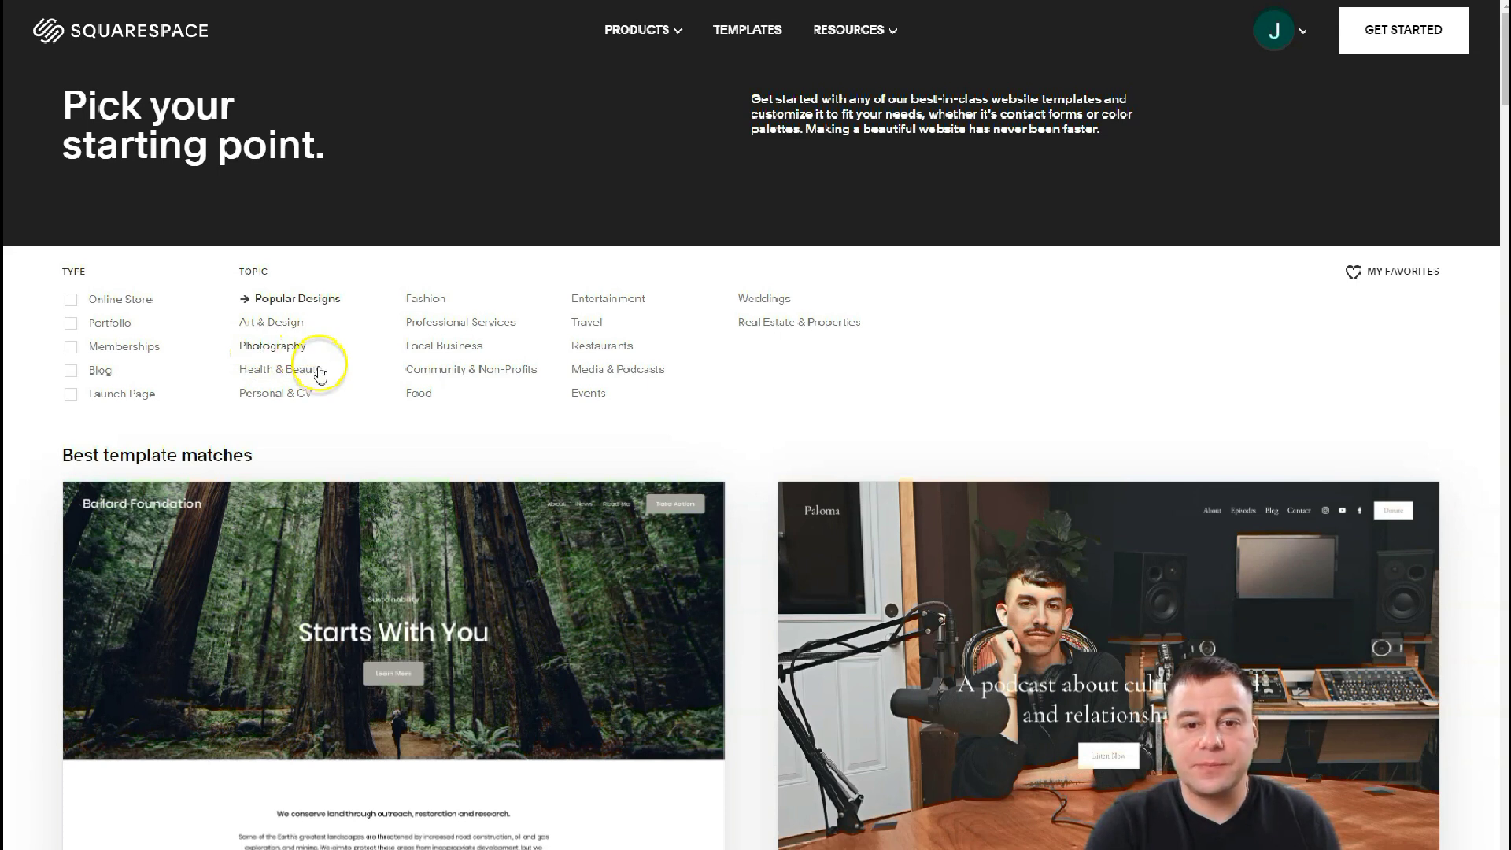
# Step: Filter the templates by the Photography topic and start a site with the Quincy template
pyautogui.click(302, 346)
pyautogui.moveTo(488, 519)
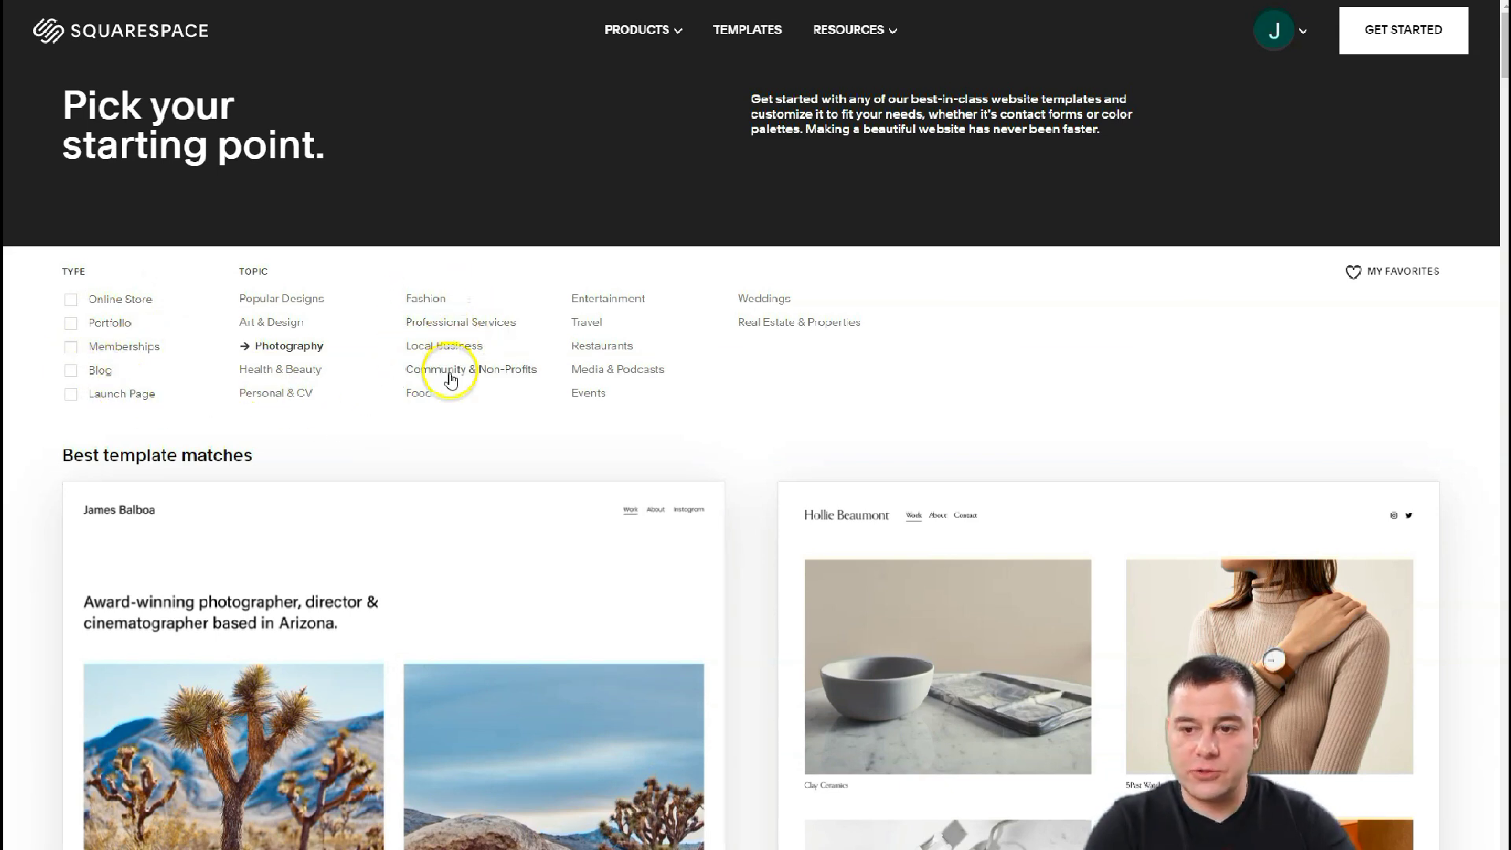
pyautogui.scroll(-4, 452, 381)
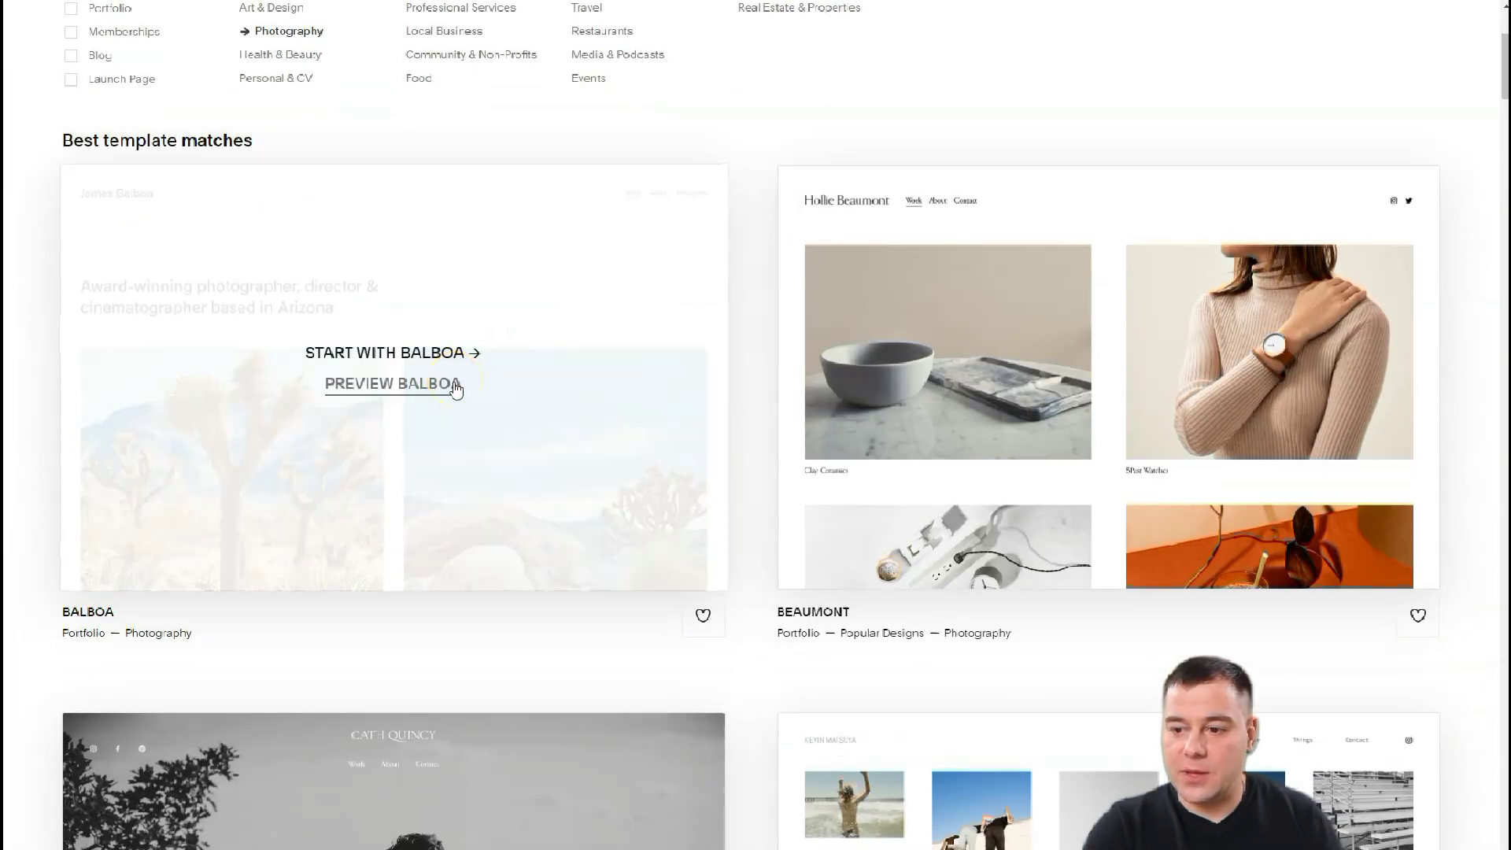
pyautogui.scroll(-3, 454, 385)
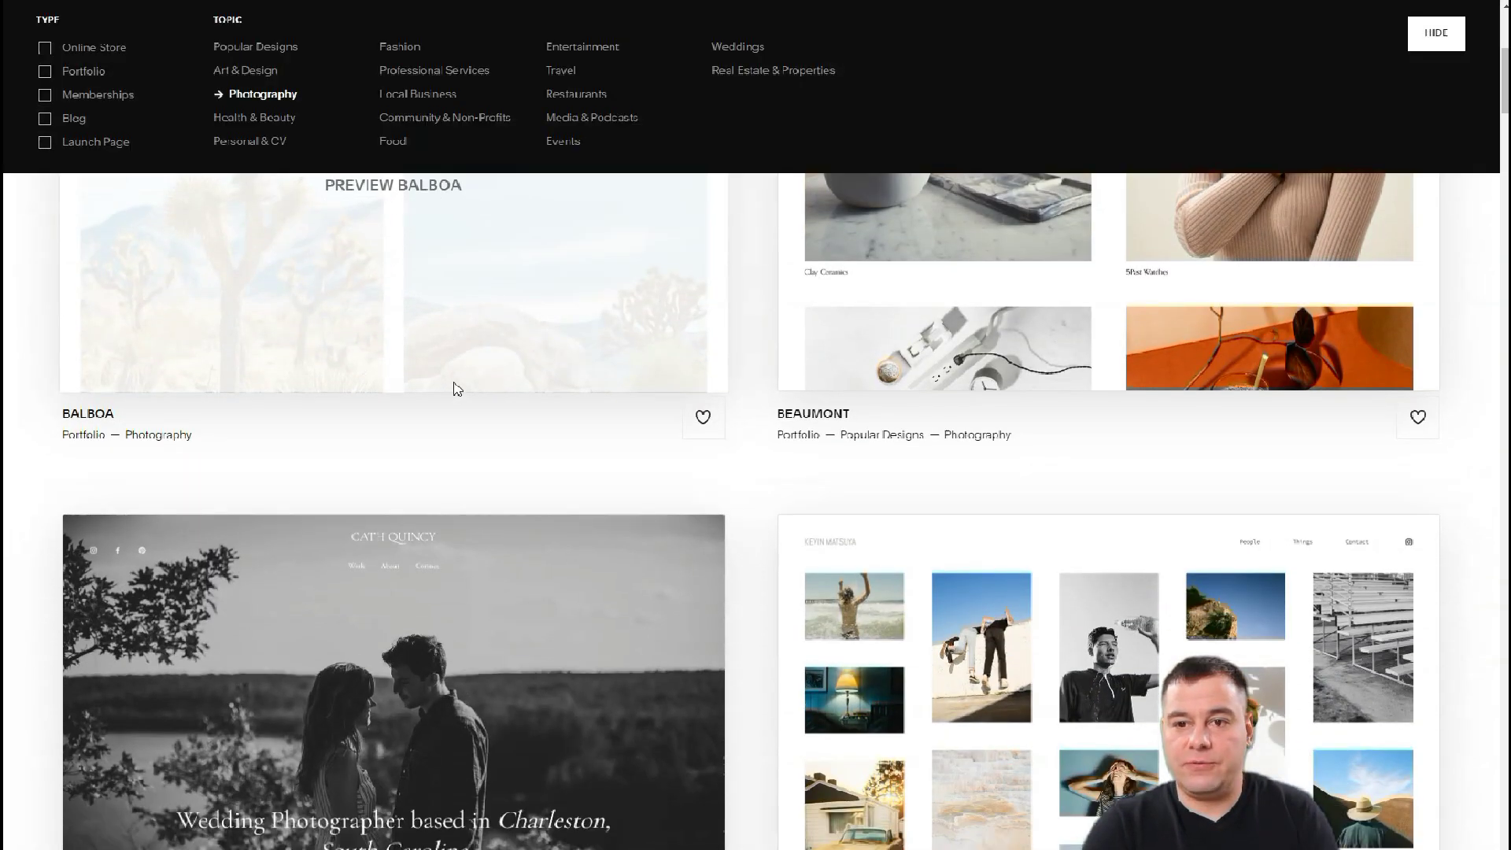
pyautogui.scroll(-3, 457, 385)
pyautogui.scroll(-2, 462, 387)
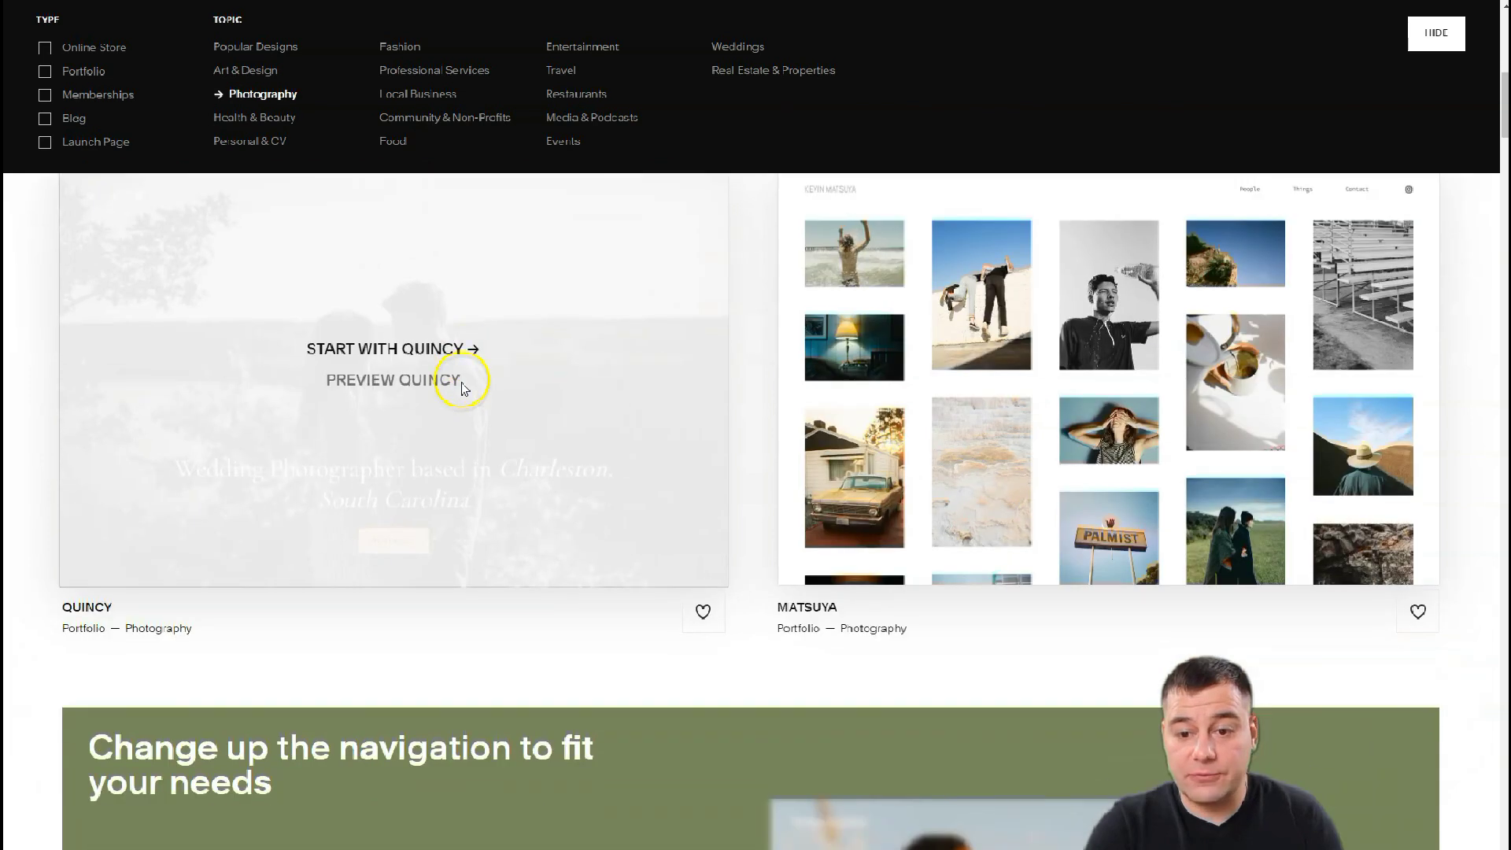
pyautogui.scroll(-8, 464, 403)
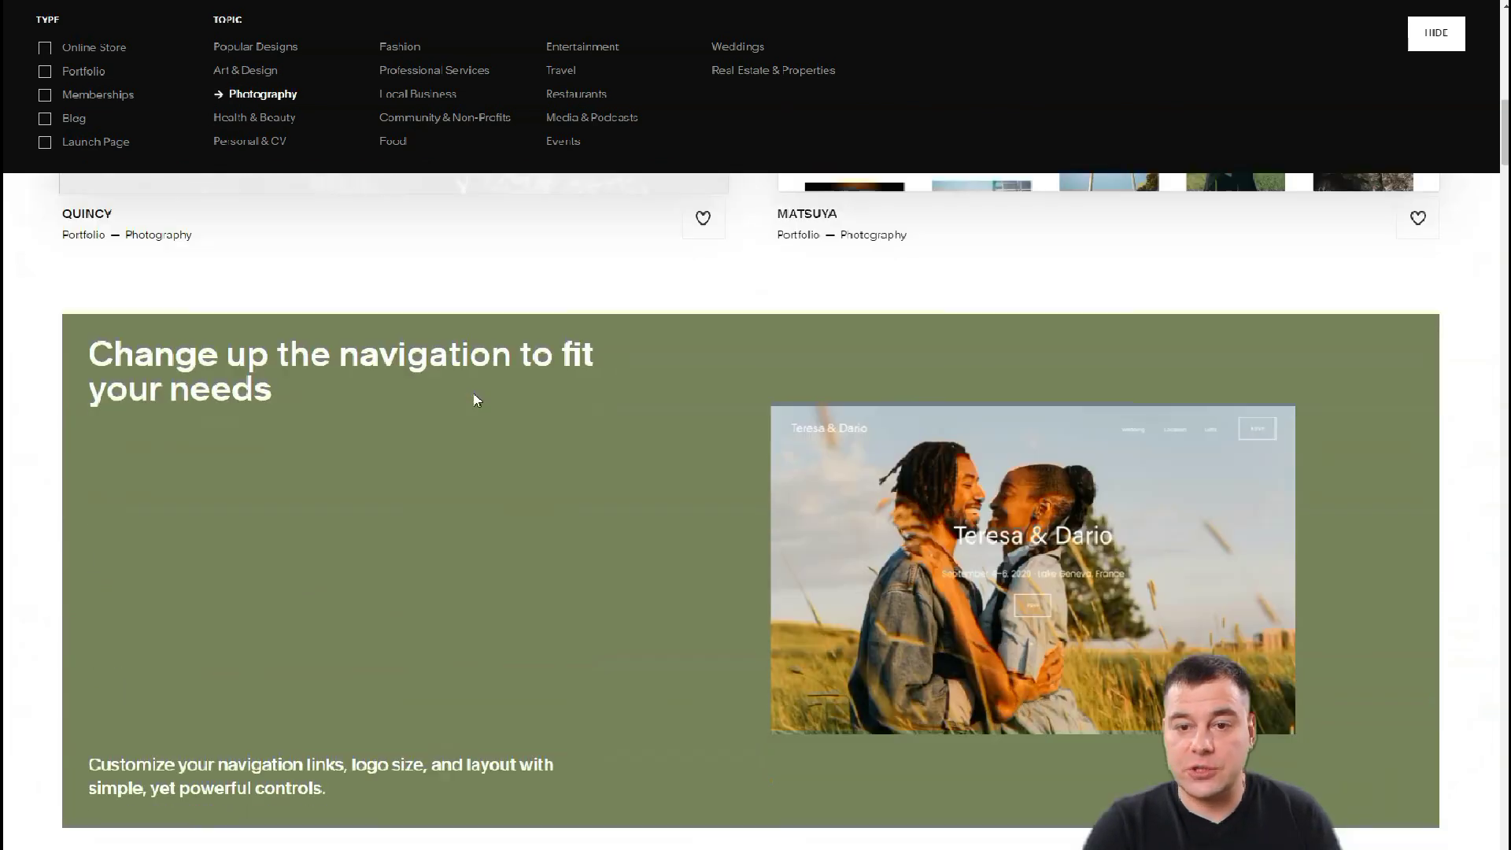
pyautogui.scroll(-4, 475, 400)
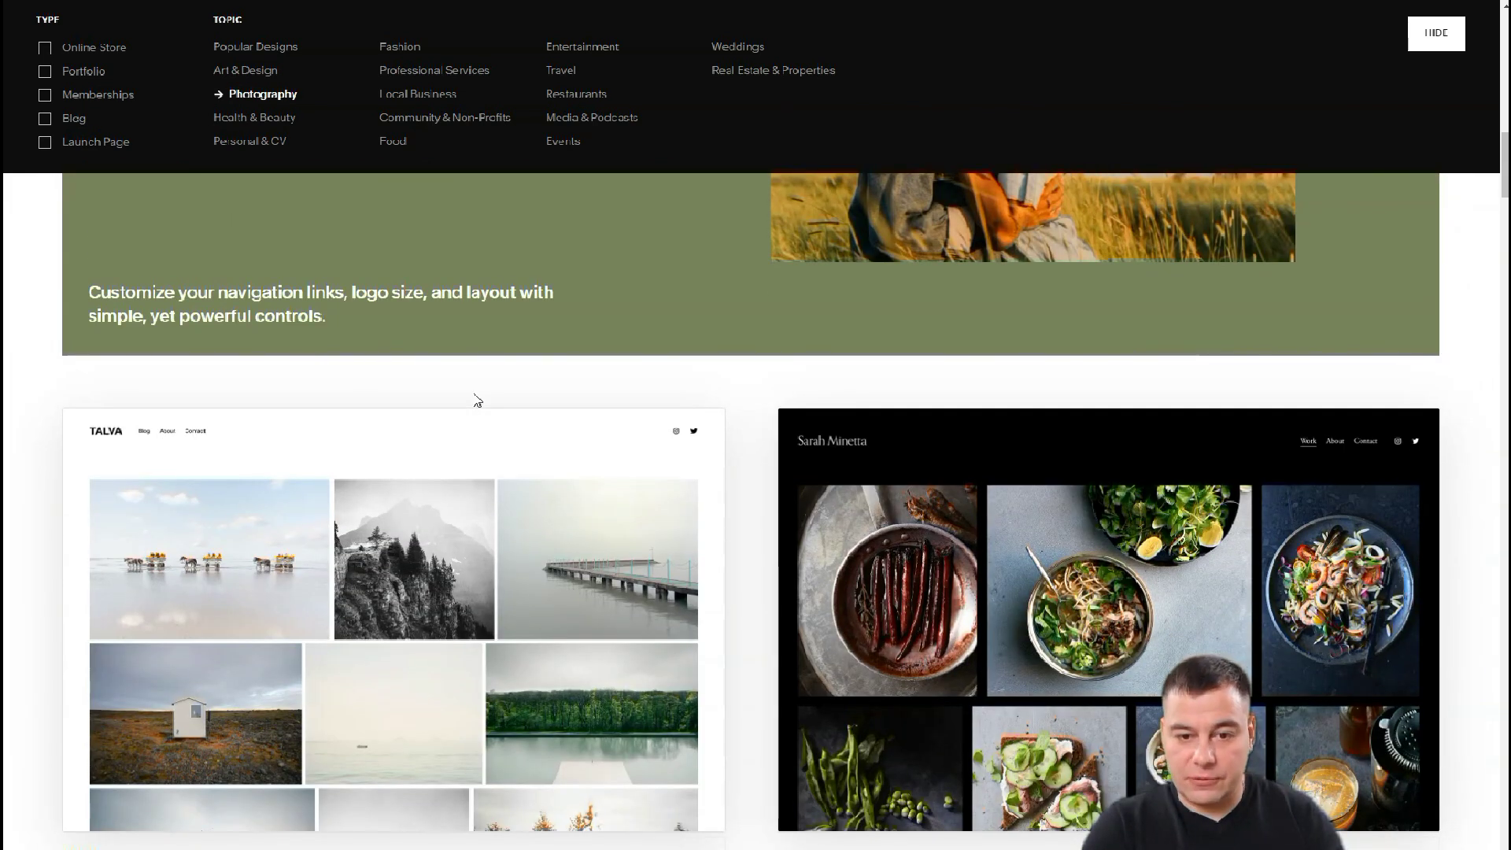
pyautogui.scroll(12, 476, 401)
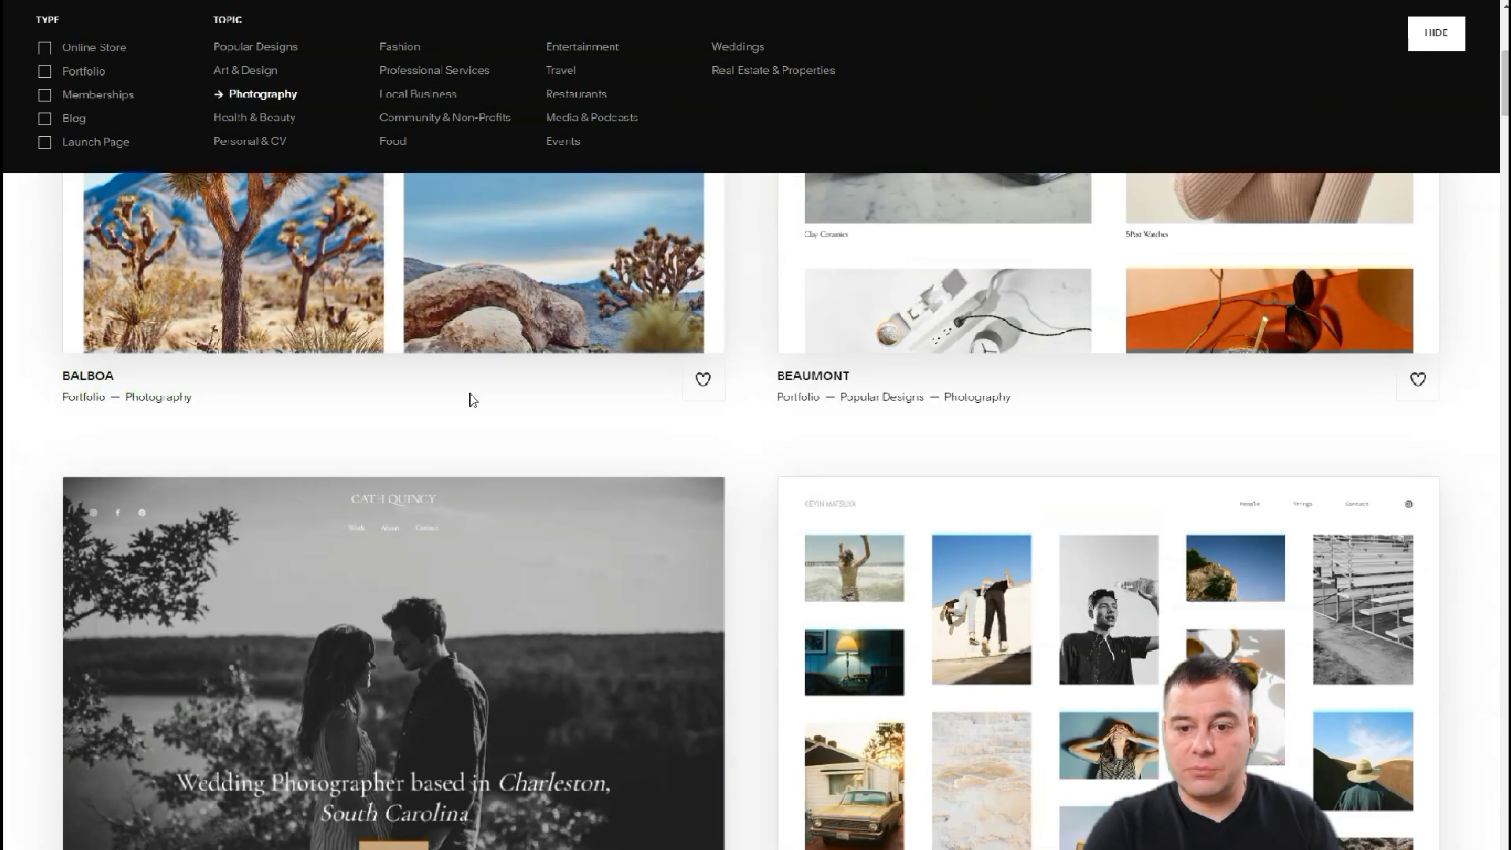
pyautogui.scroll(-1, 469, 406)
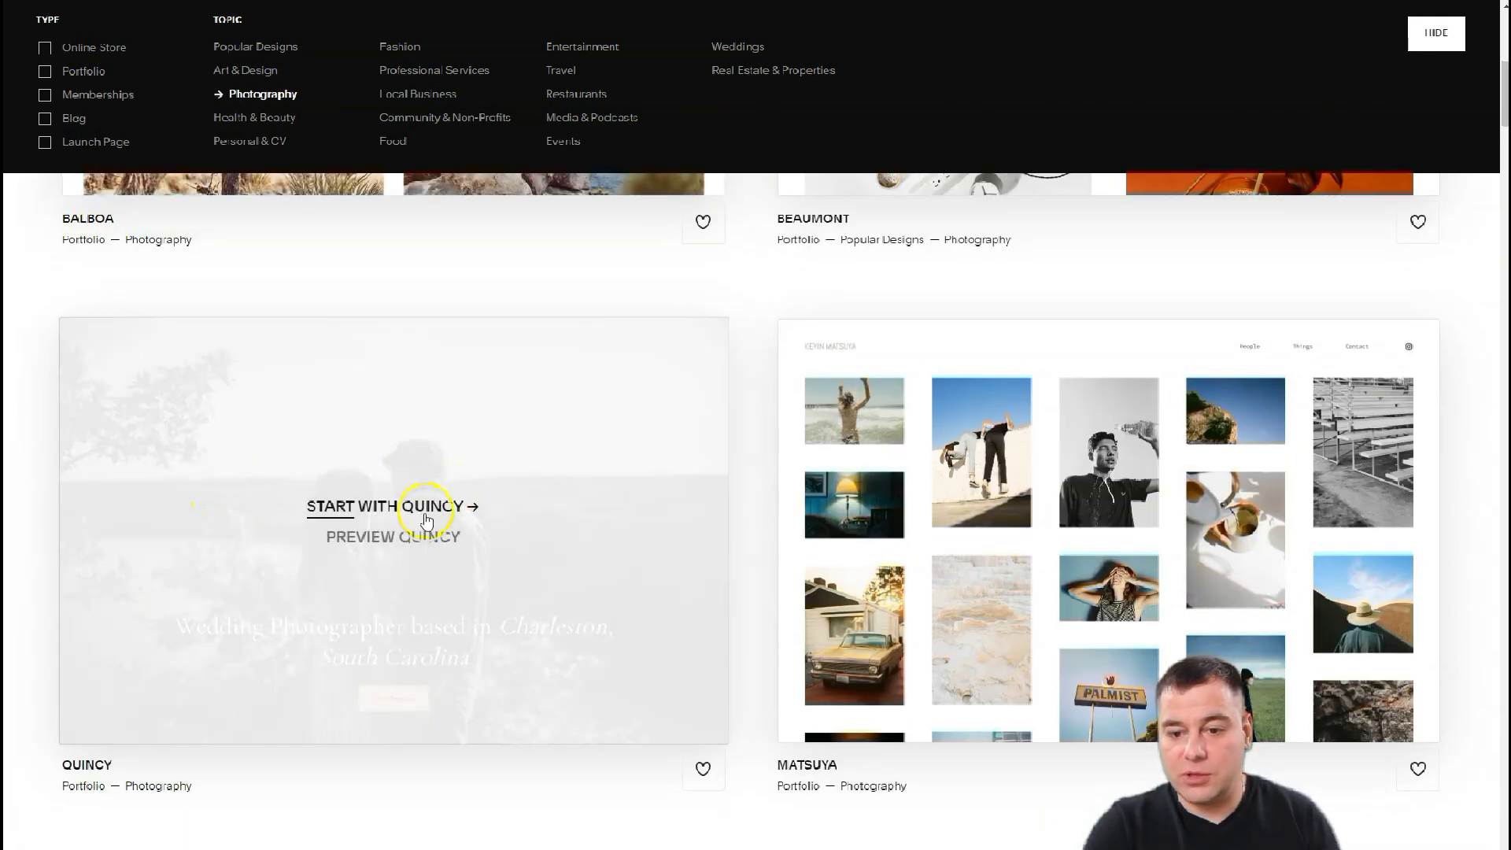
pyautogui.click(382, 508)
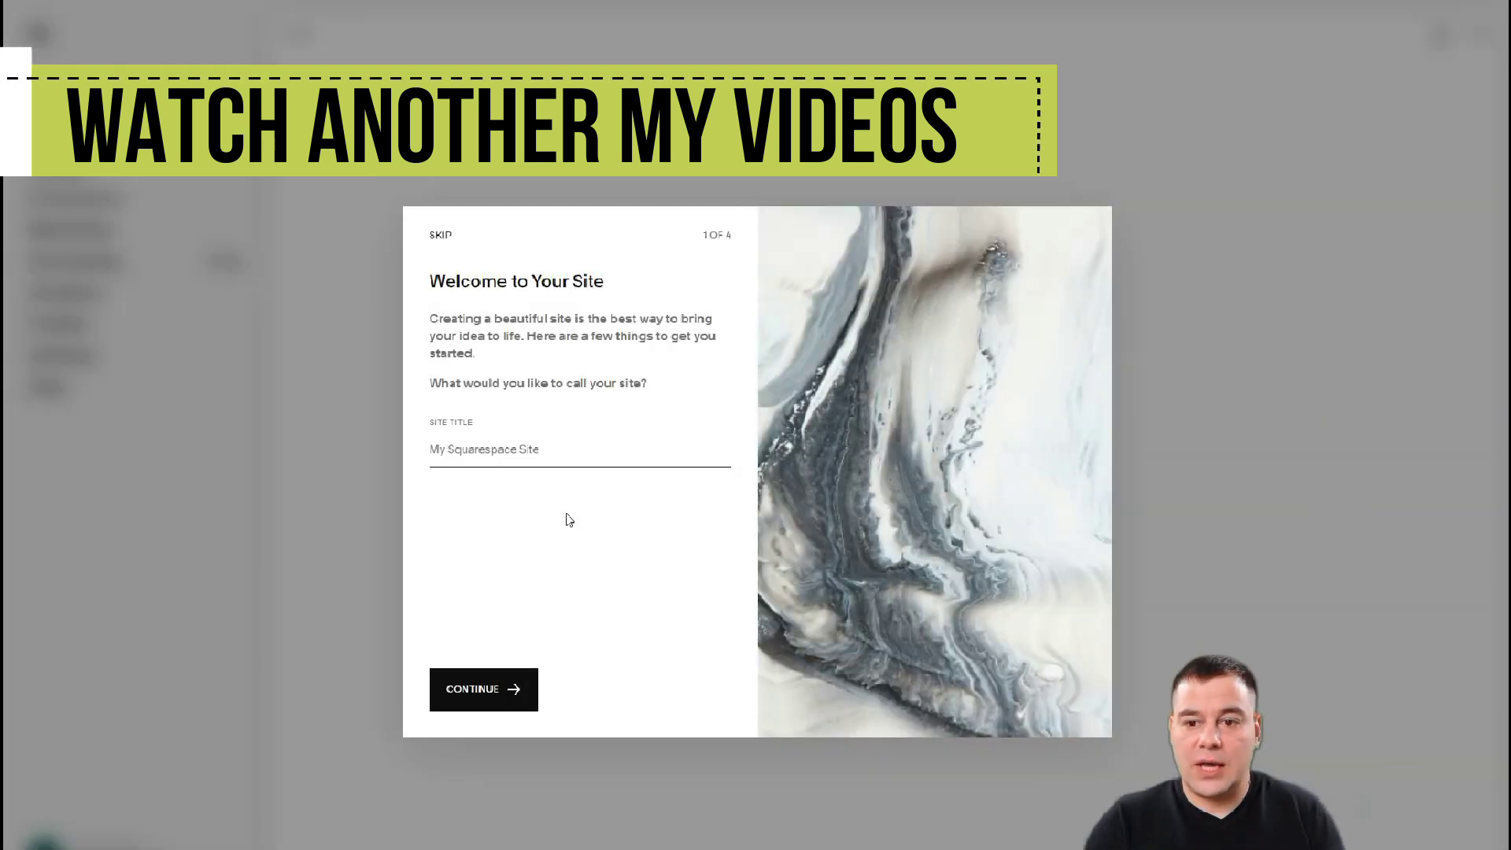
# Step: Enter "Photographer" as the site title in the welcome setup and continue
pyautogui.click(504, 449)
pyautogui.write('Photographer')
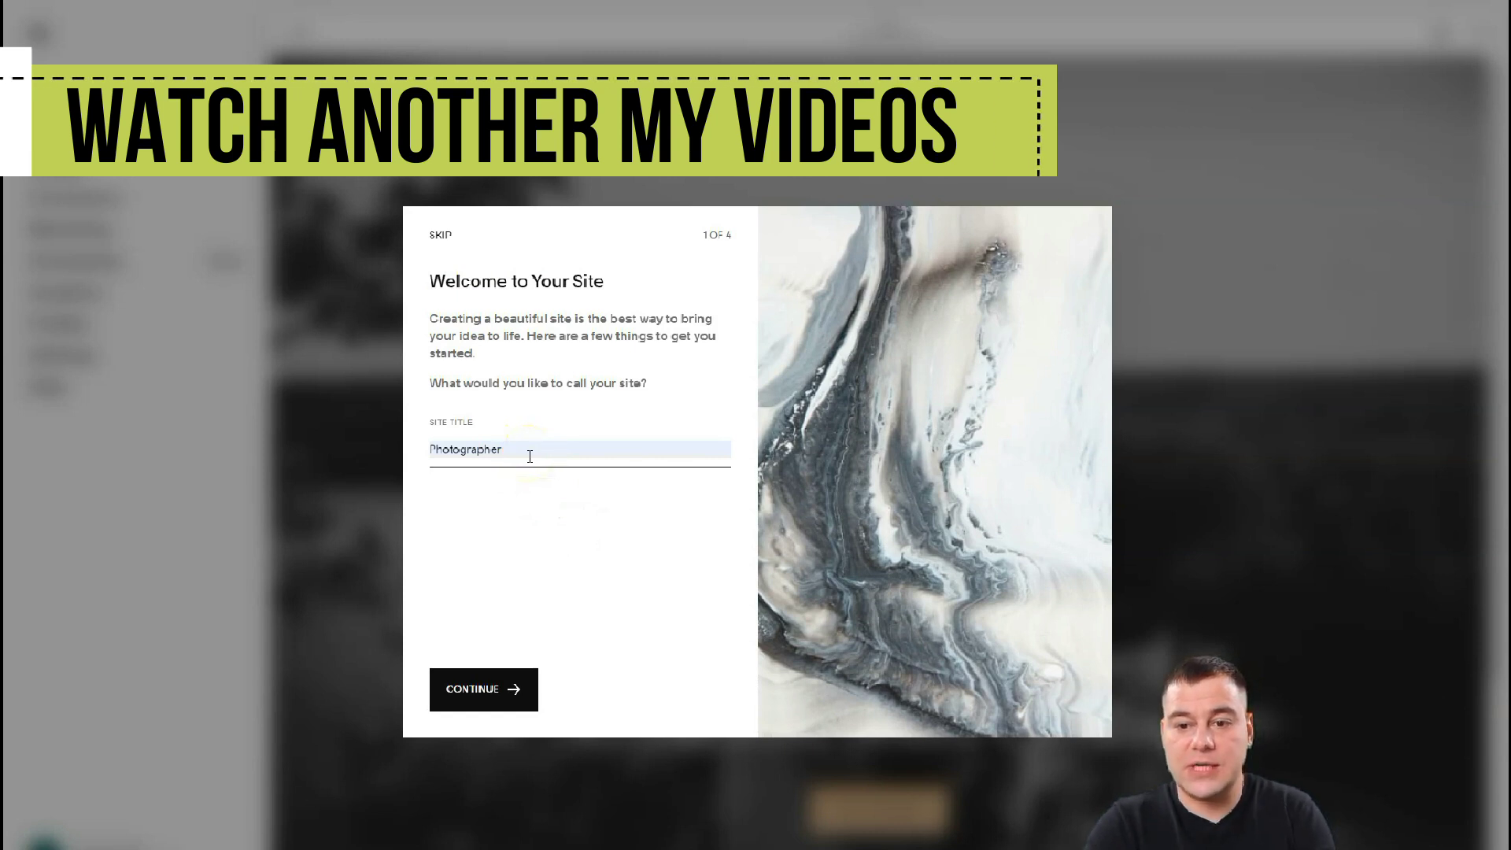
pyautogui.click(486, 690)
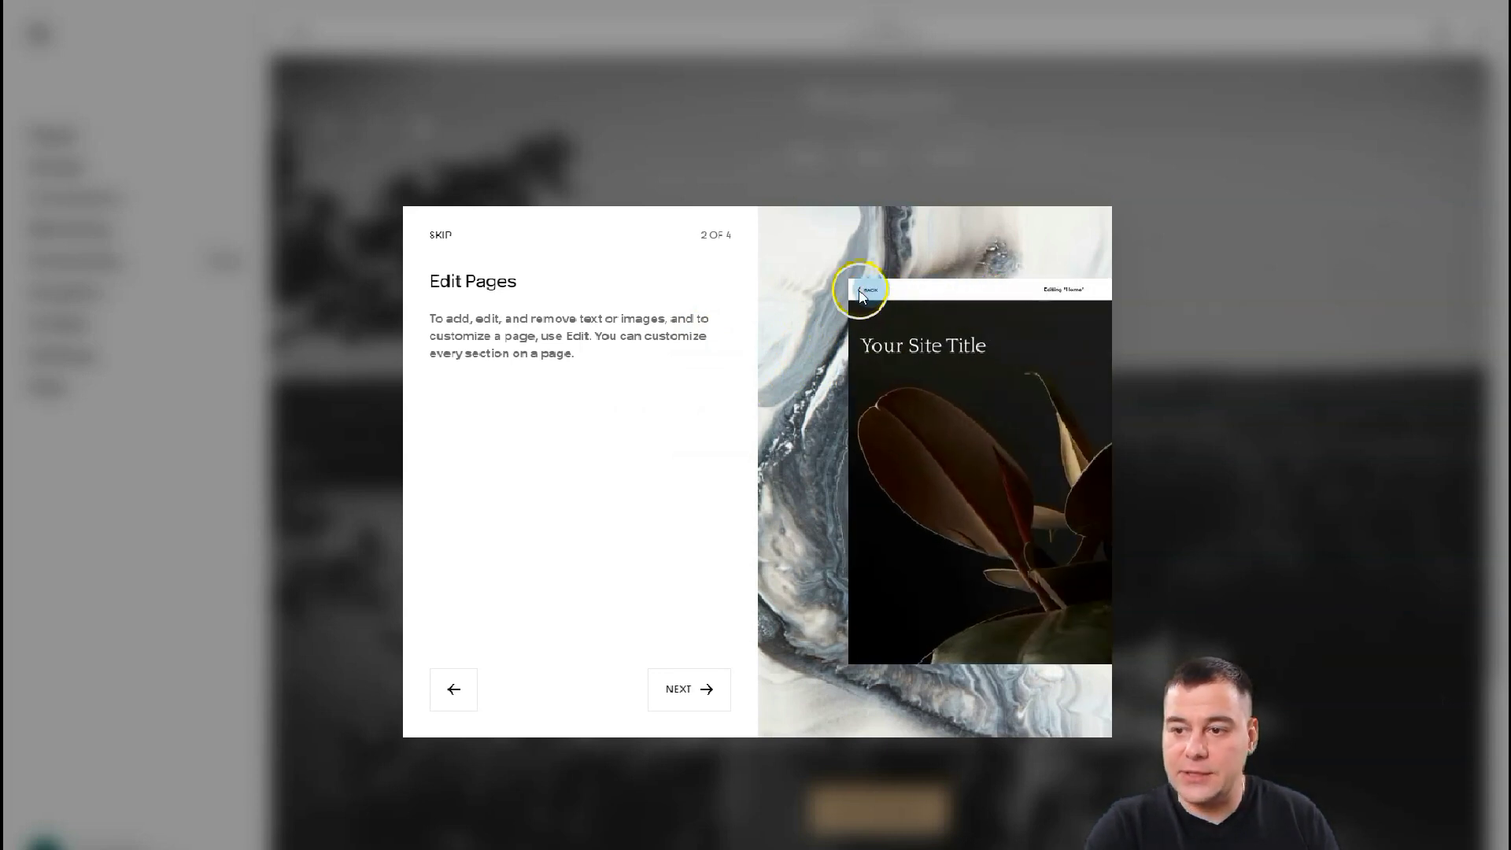
# Step: Go through the remaining introduction pages on editing, creating and styling pages, and finish the welcome setup
pyautogui.click(680, 691)
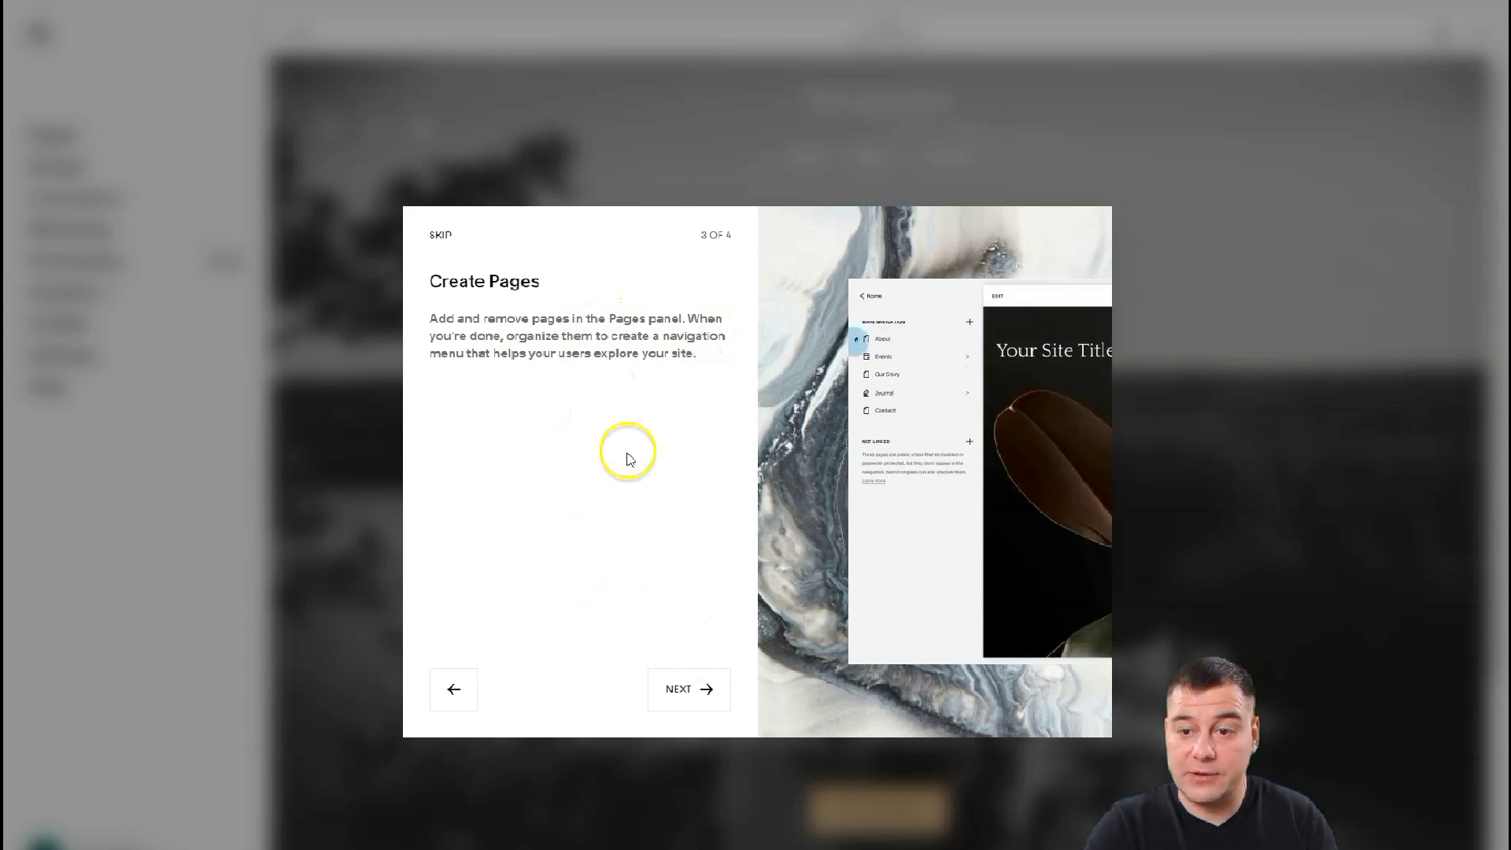
pyautogui.click(681, 690)
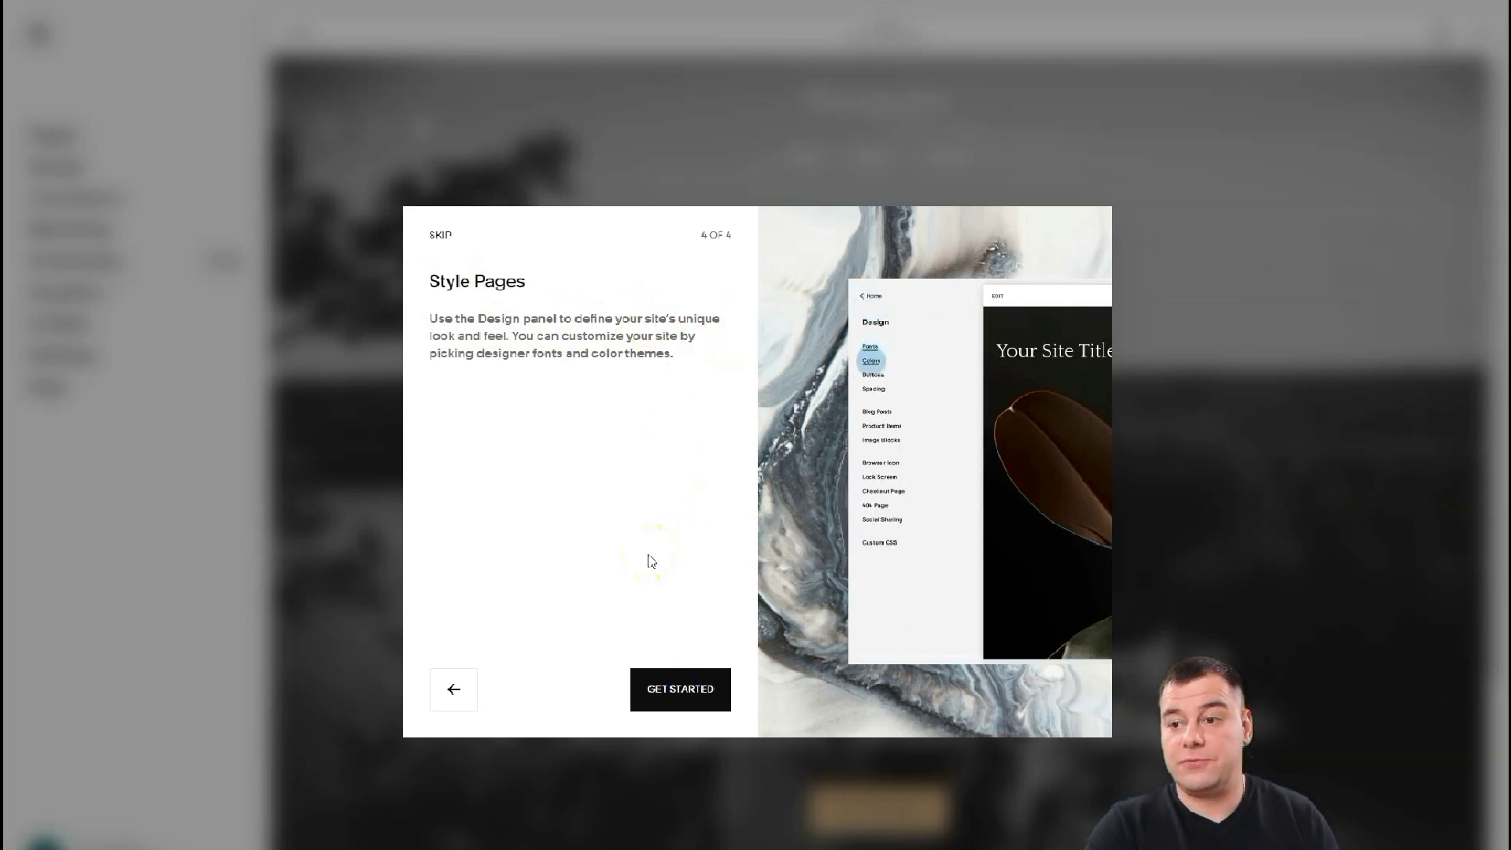
pyautogui.click(677, 696)
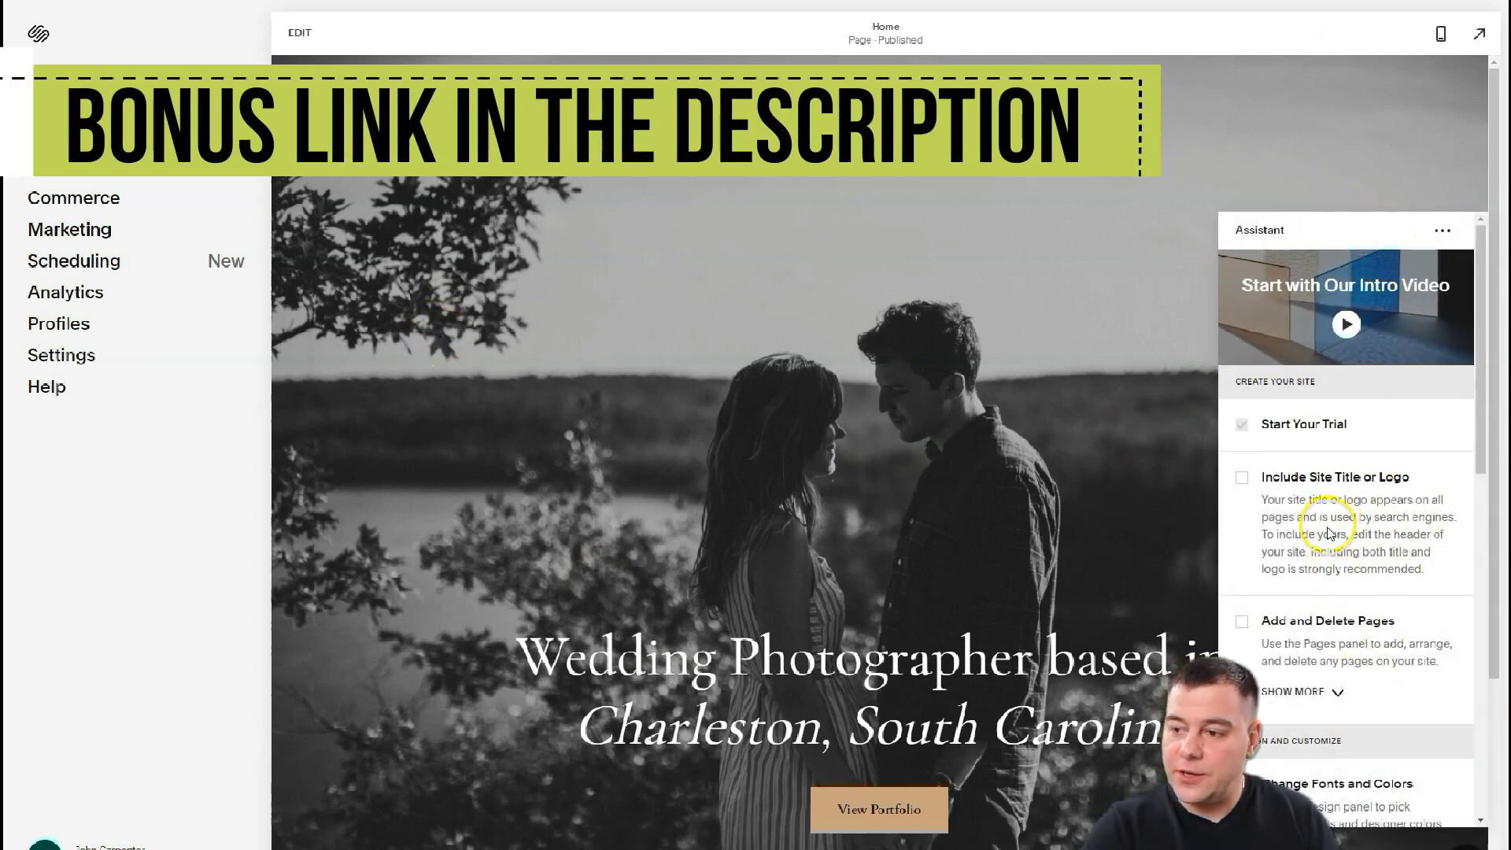
# Step: Read through the Assistant checklist from creating the site to launching it, and close the checklist
pyautogui.click(1465, 845)
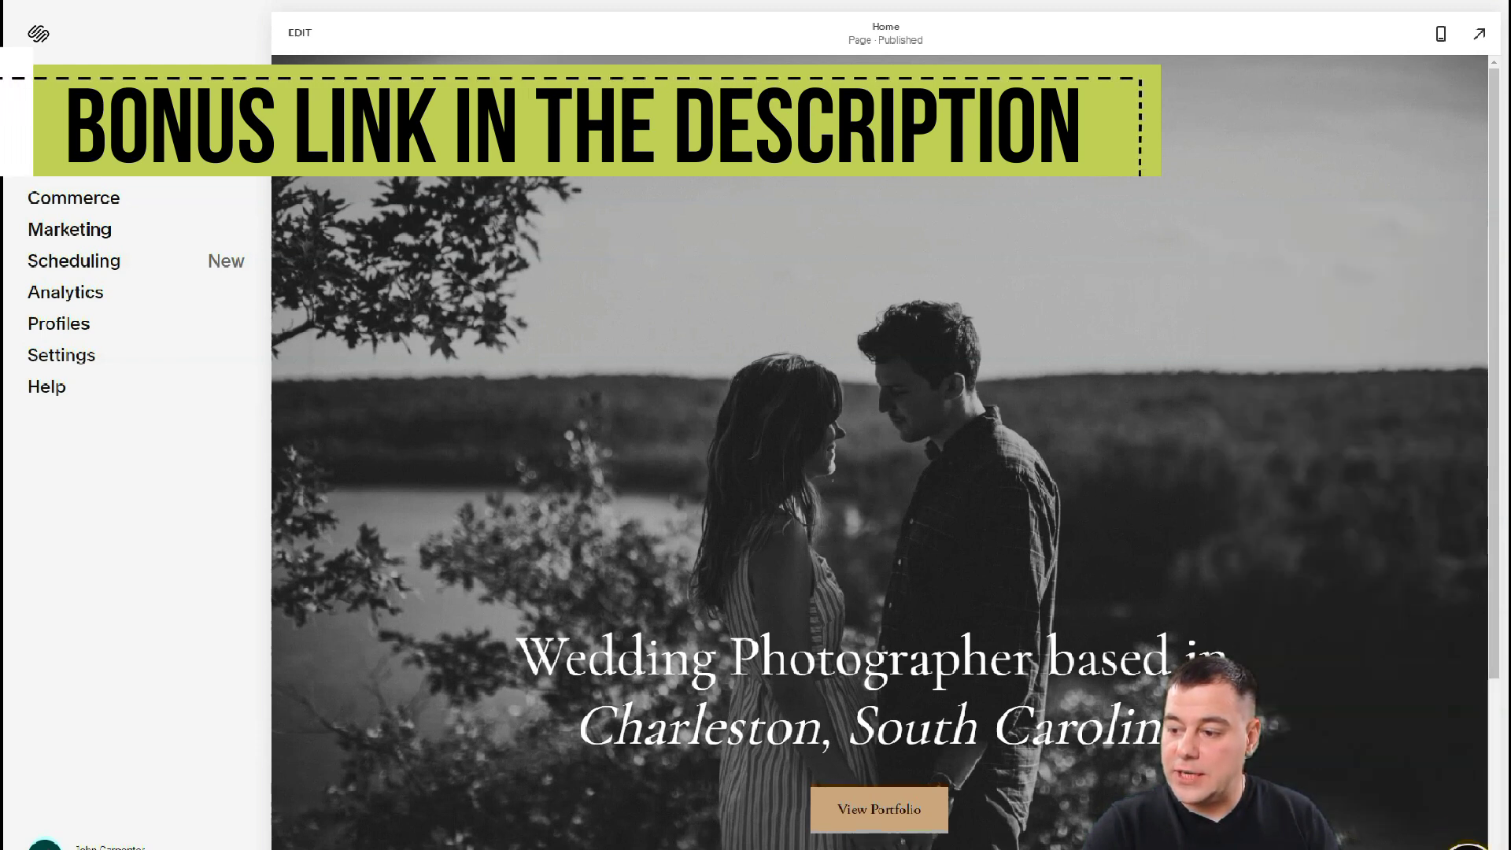
pyautogui.click(1462, 843)
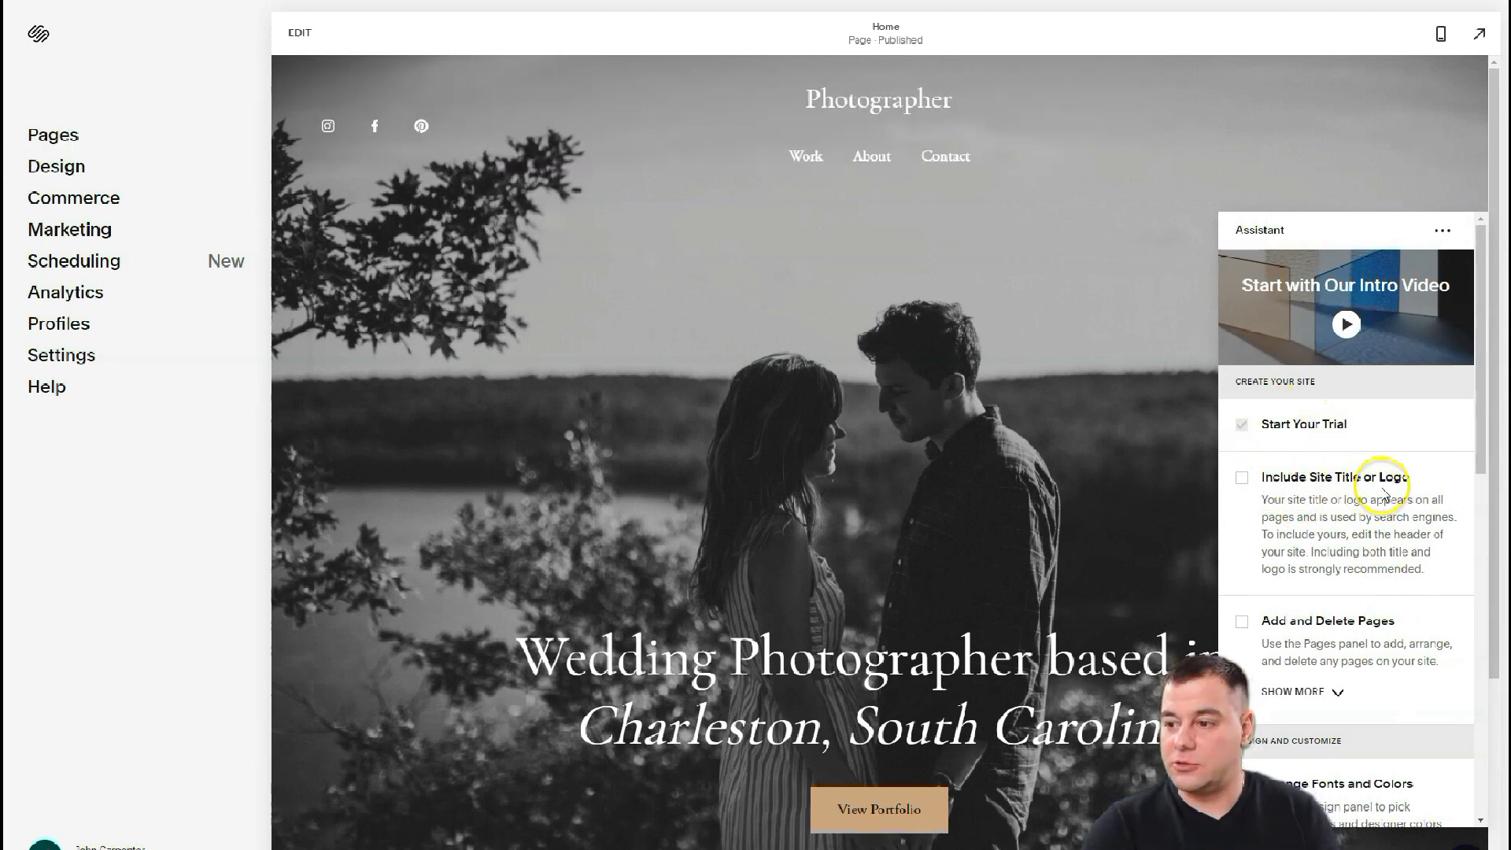
pyautogui.scroll(-2, 1258, 488)
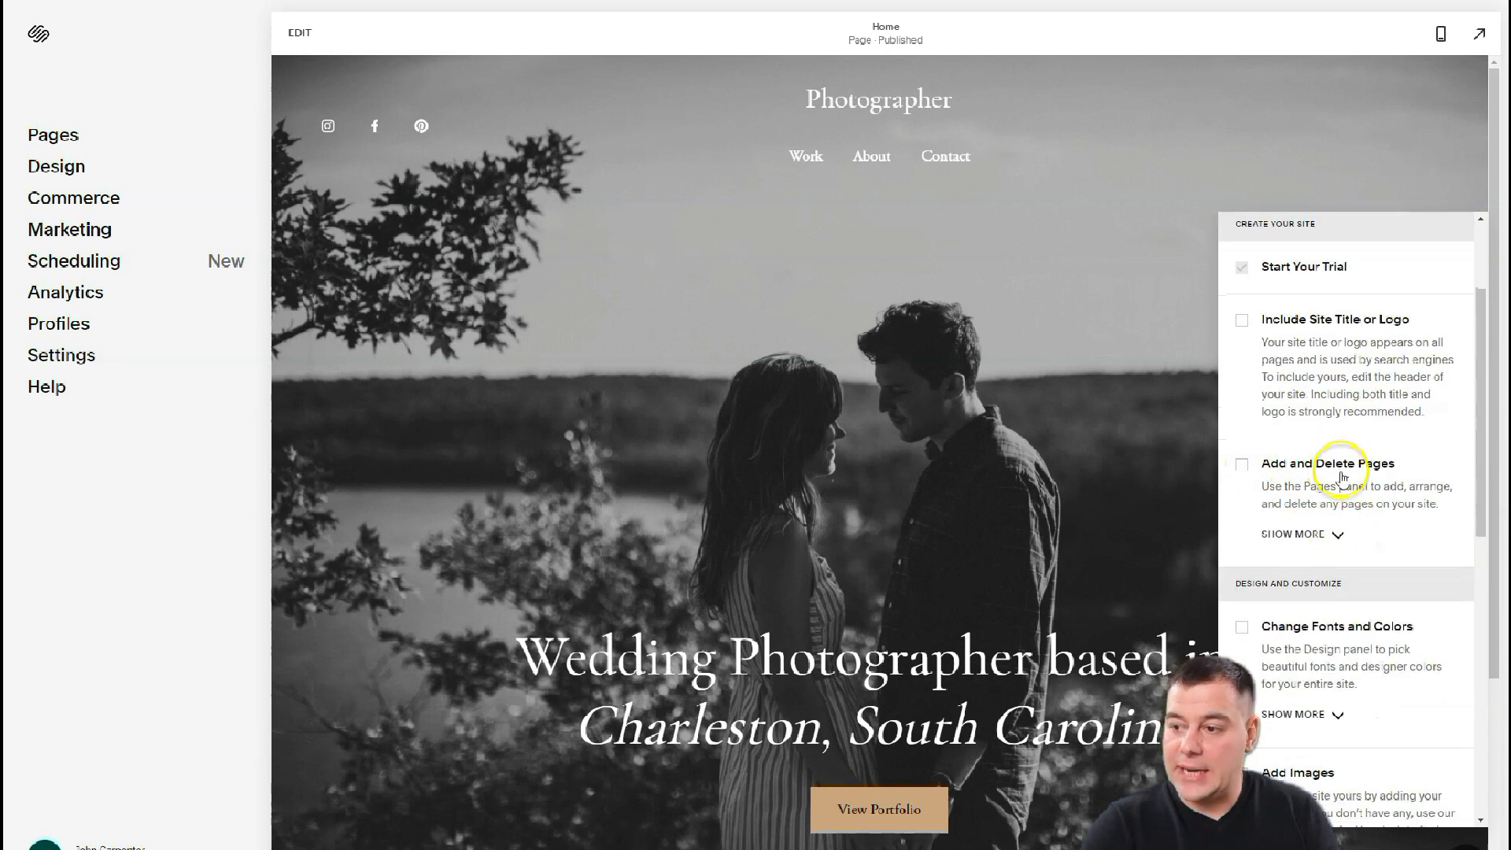
pyautogui.scroll(-2, 1343, 476)
pyautogui.scroll(-2, 1369, 480)
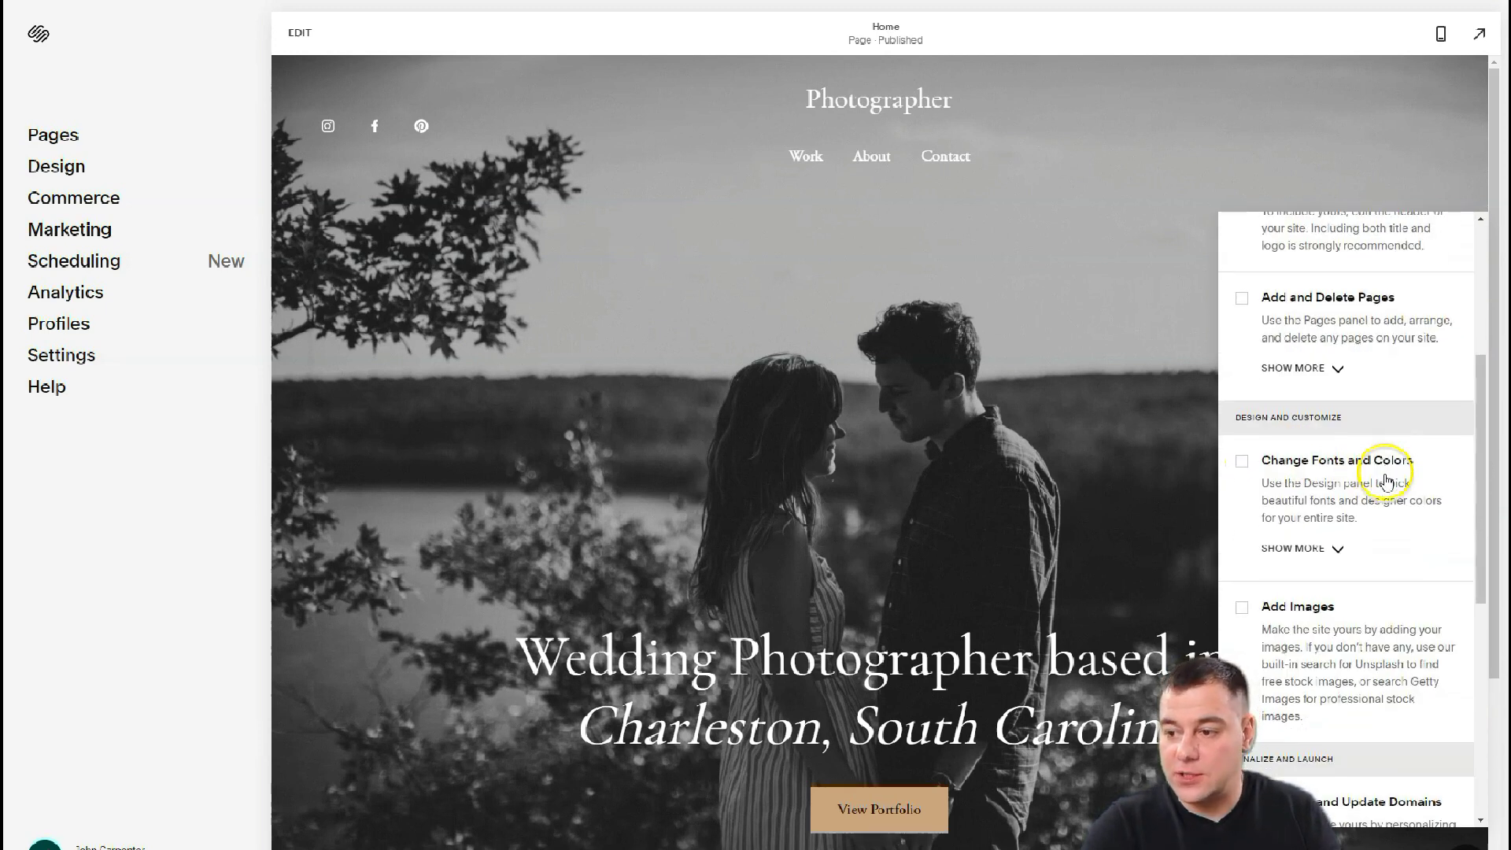
pyautogui.scroll(-4, 1338, 470)
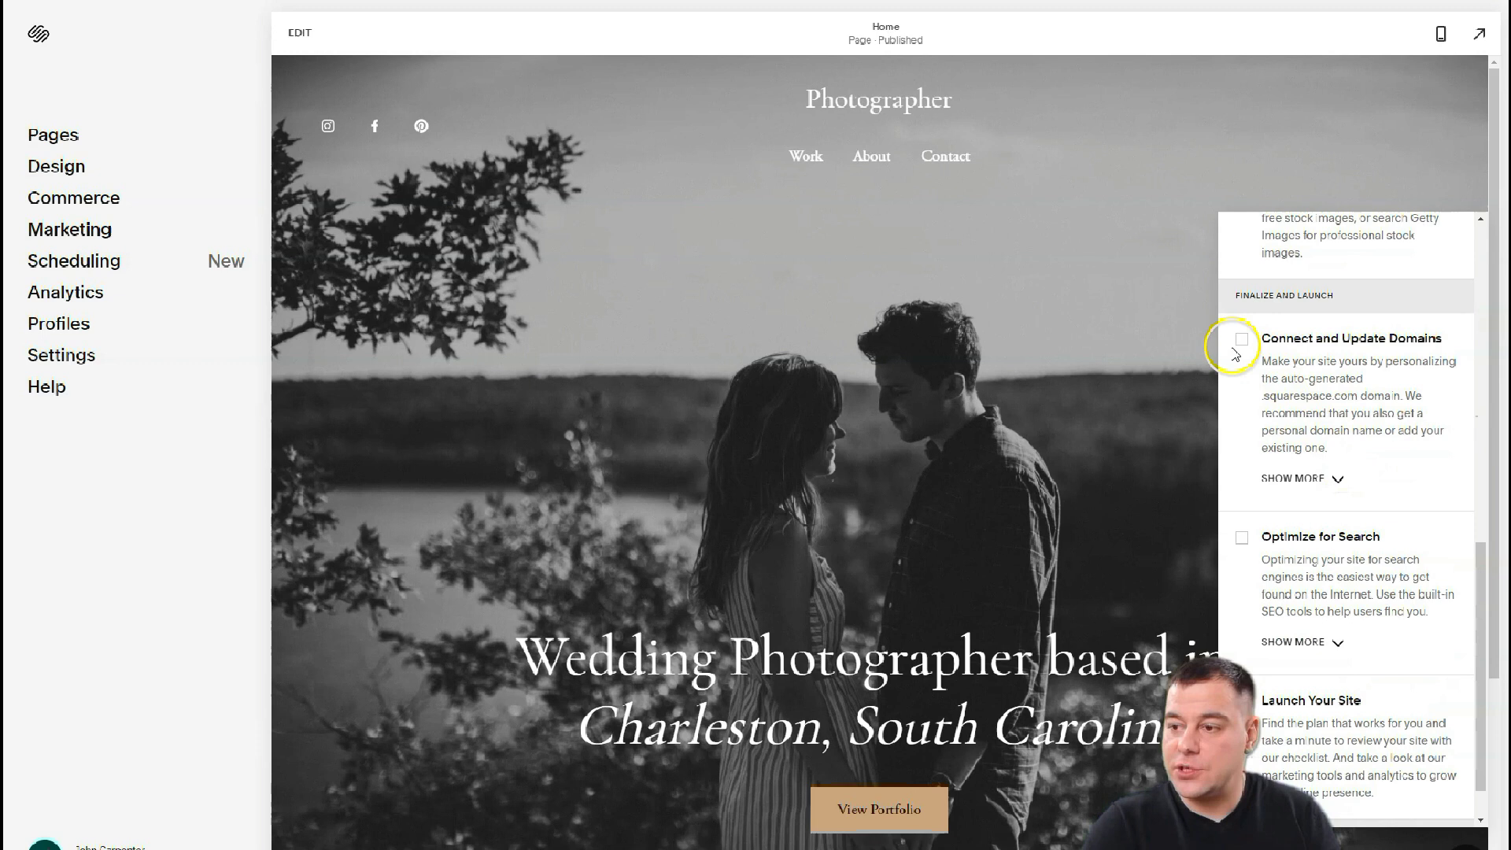
pyautogui.scroll(-1, 1298, 556)
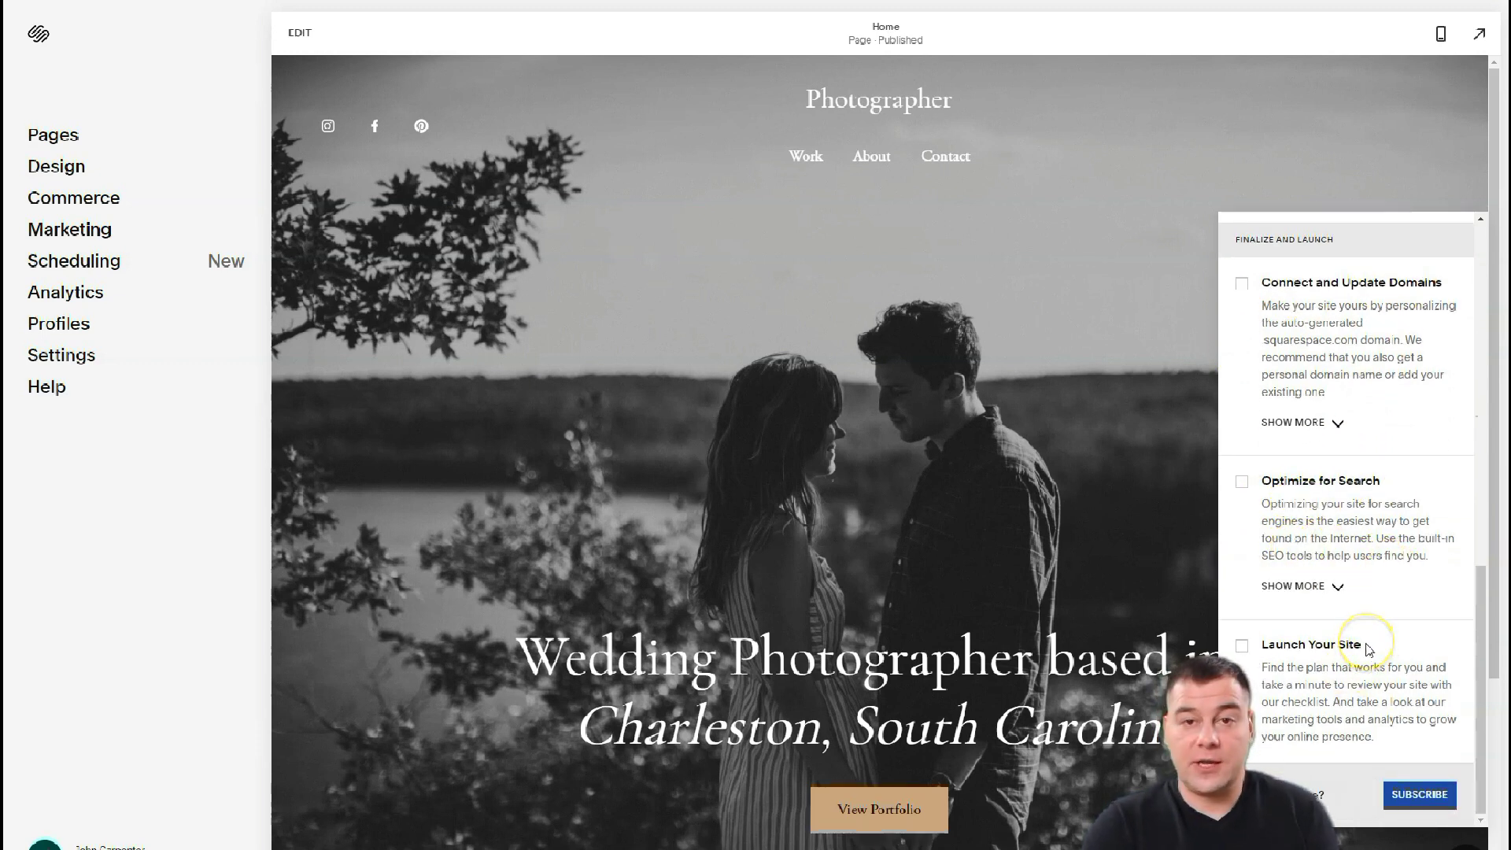
pyautogui.click(594, 289)
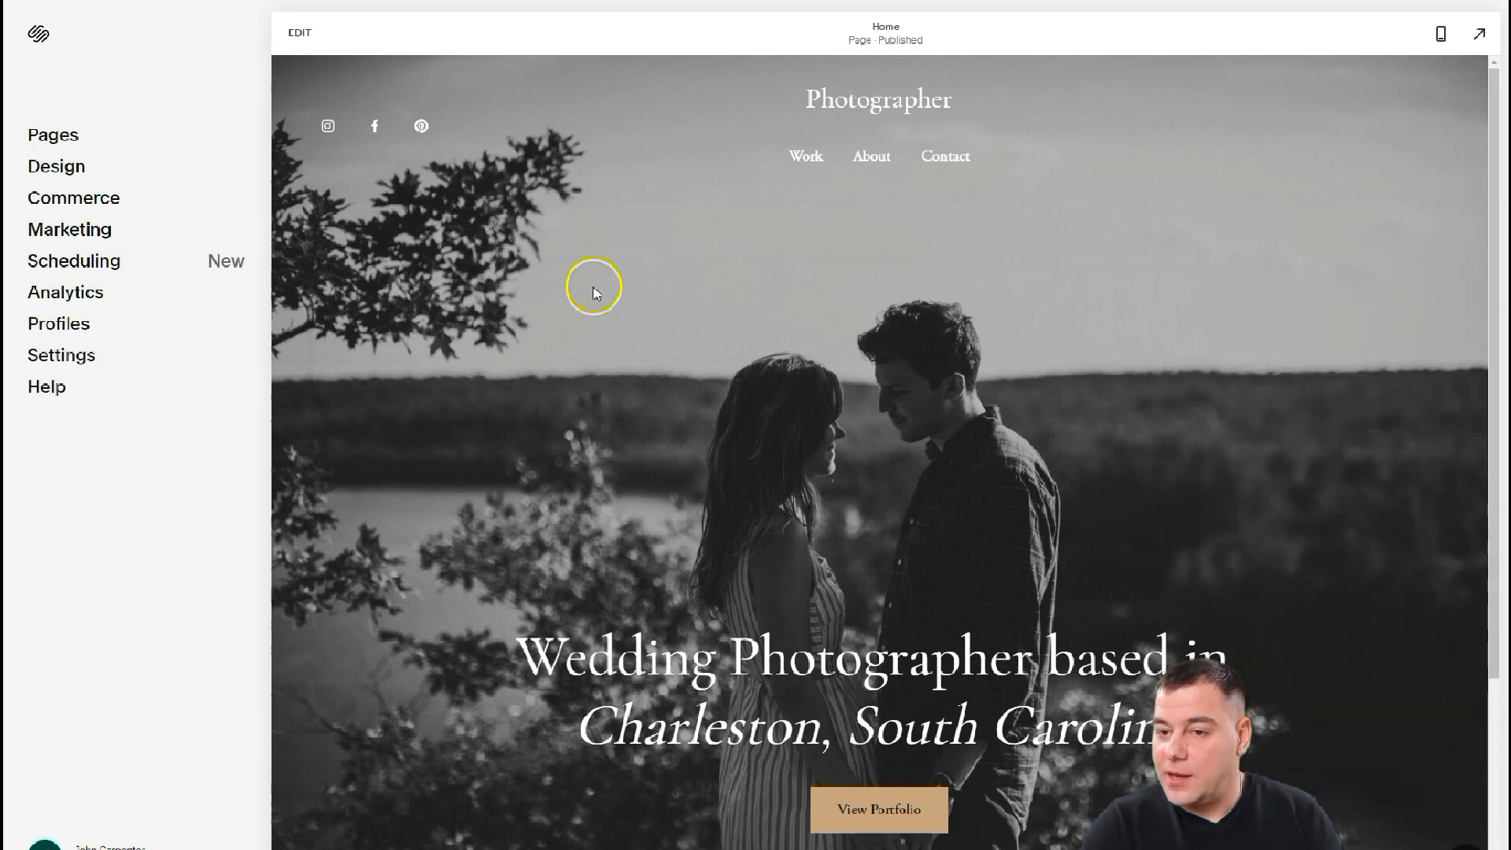
# Step: Check the site's page list, open the Home page for editing and look over its sections
pyautogui.click(45, 141)
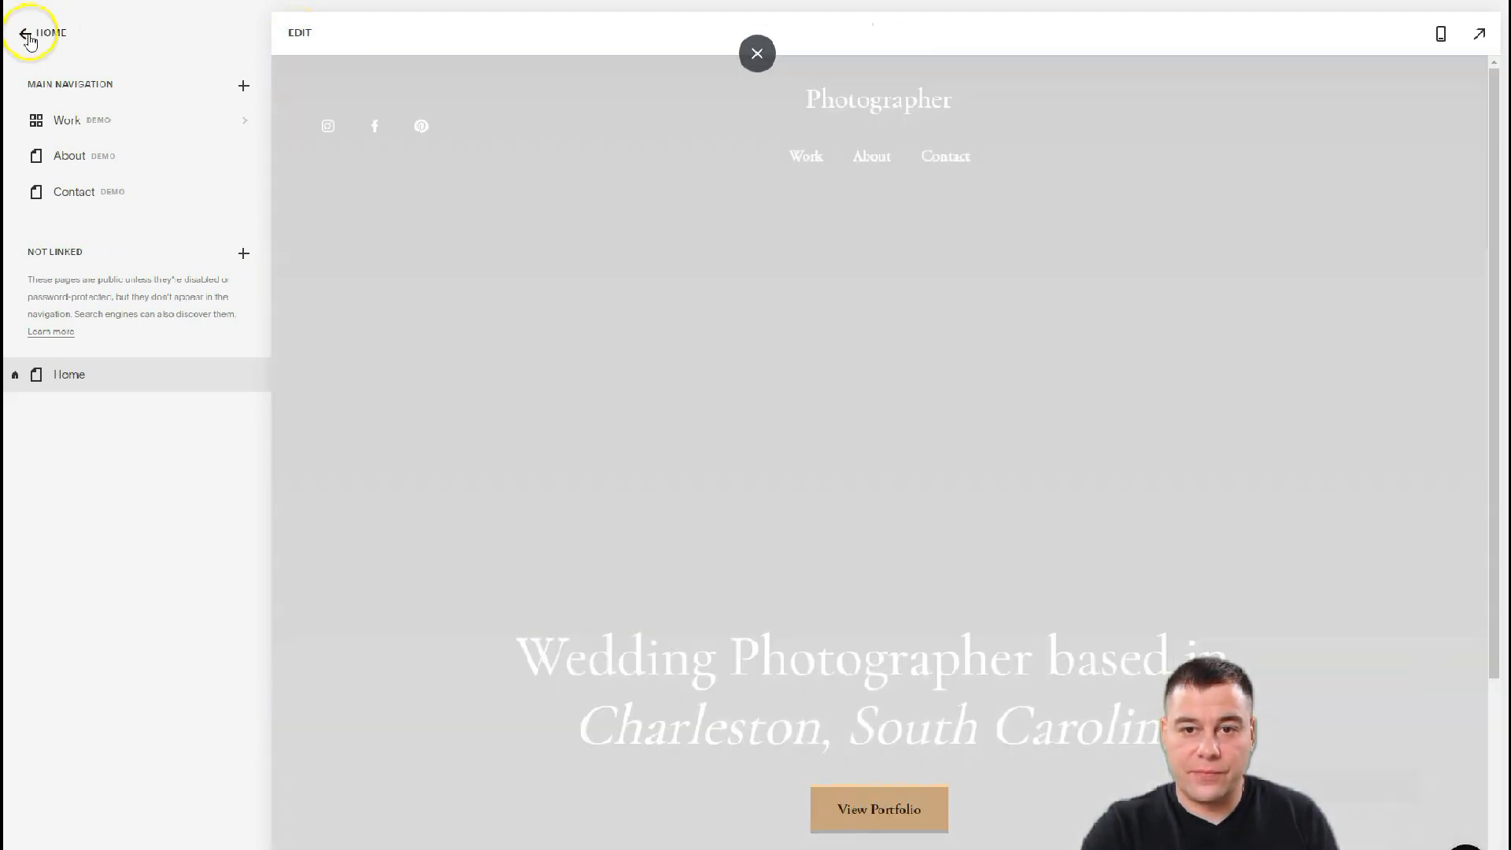
pyautogui.click(35, 30)
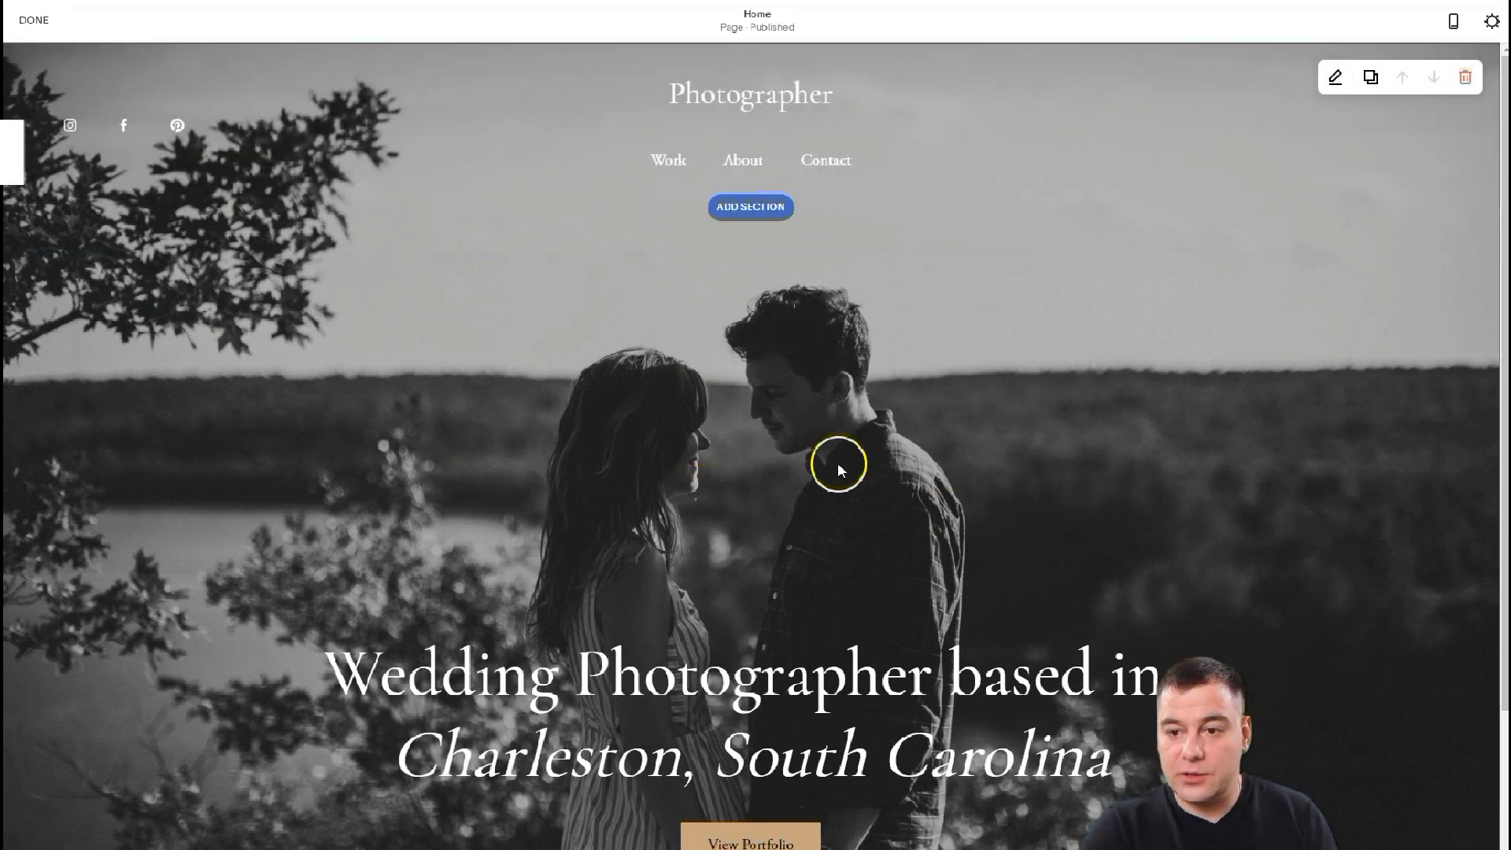
pyautogui.scroll(-4, 790, 501)
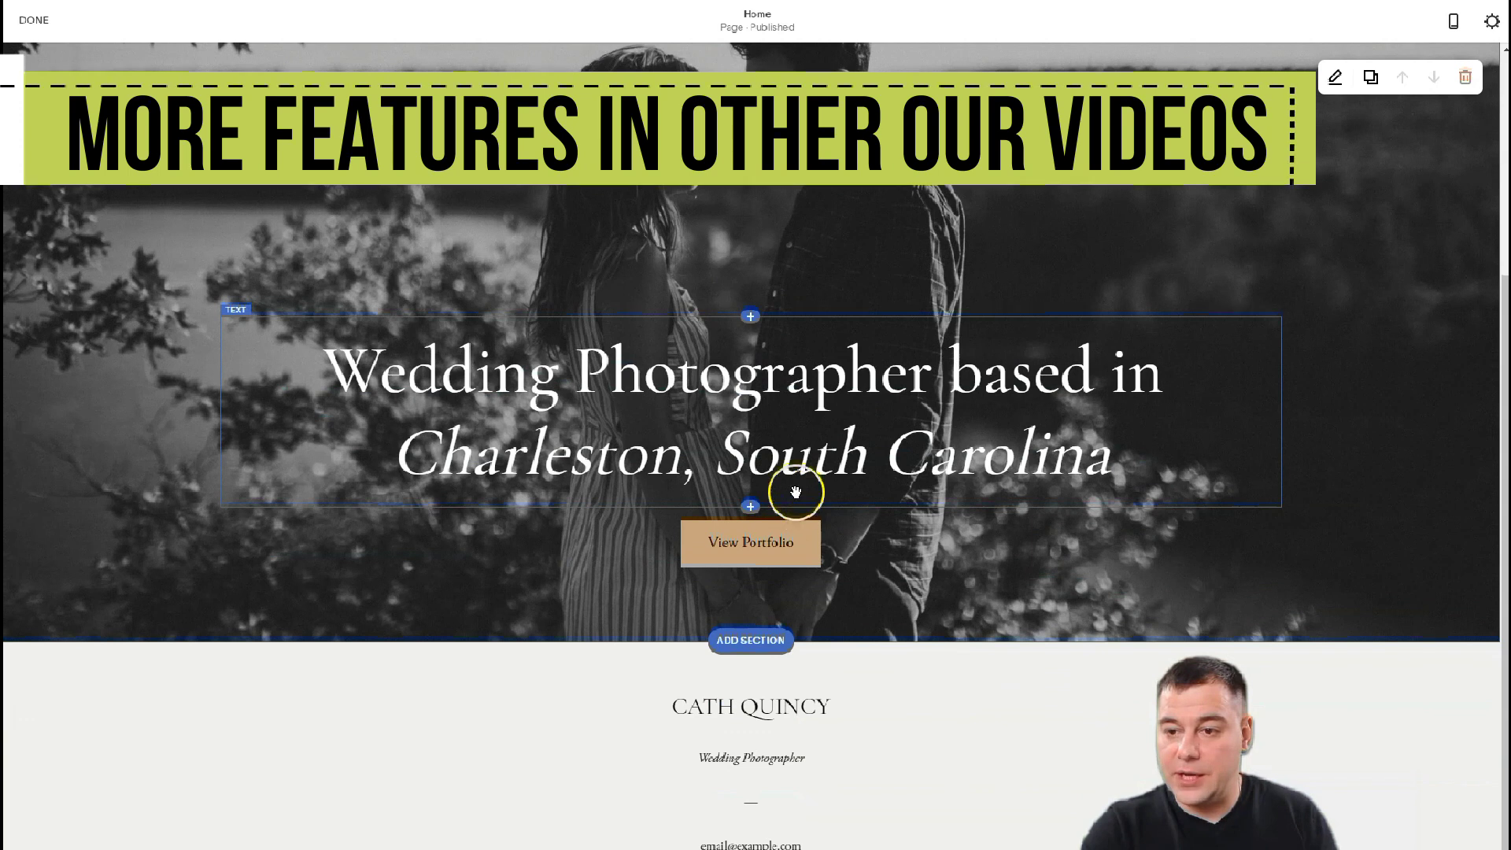
pyautogui.scroll(4, 773, 712)
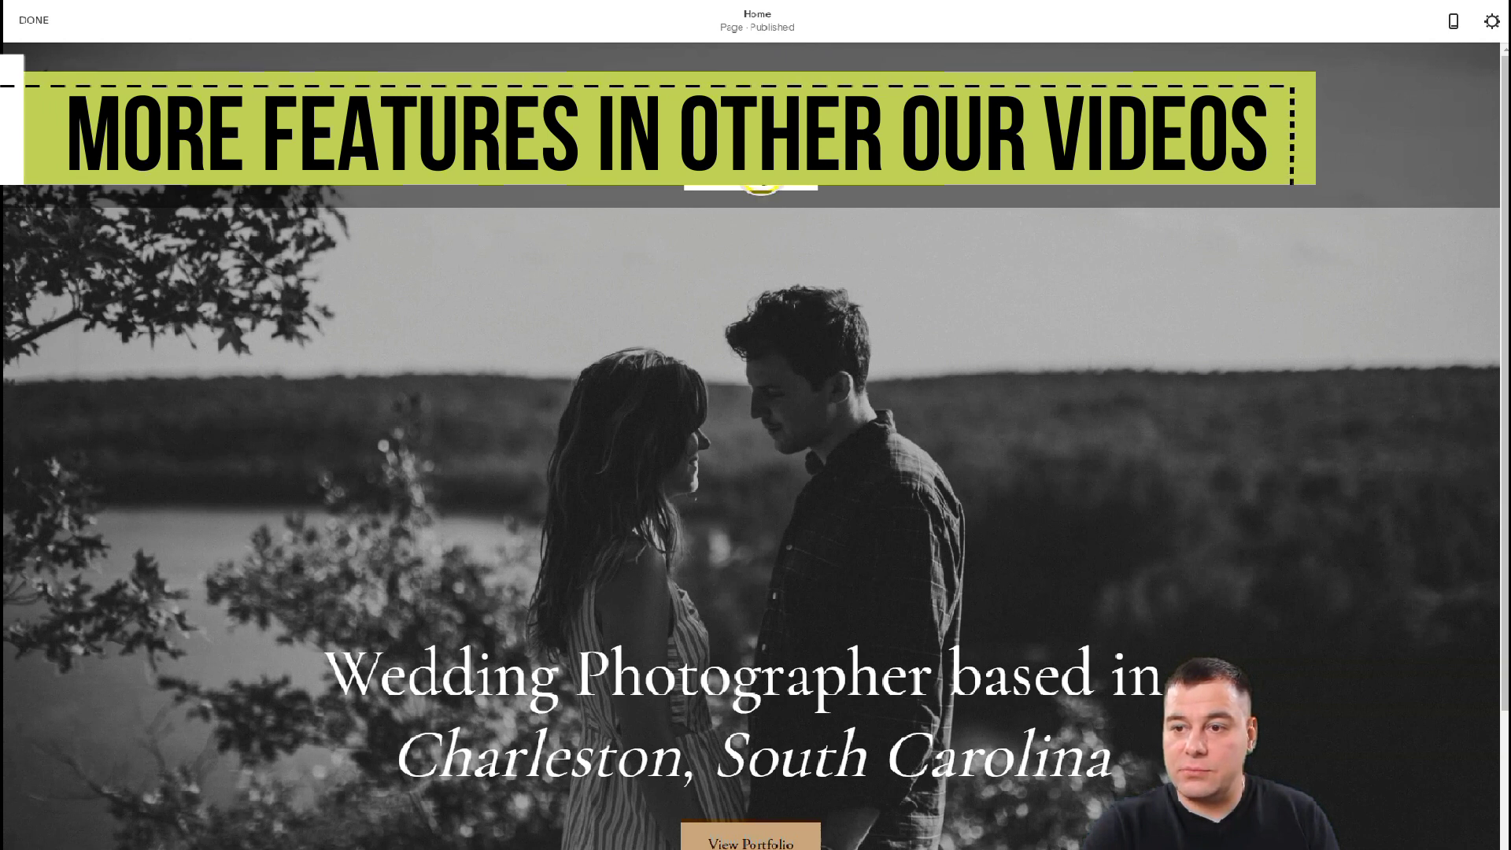
# Step: Add the photographer's full name after "Photographer" in the header's site title and review the site and mobile logo options
pyautogui.click(862, 307)
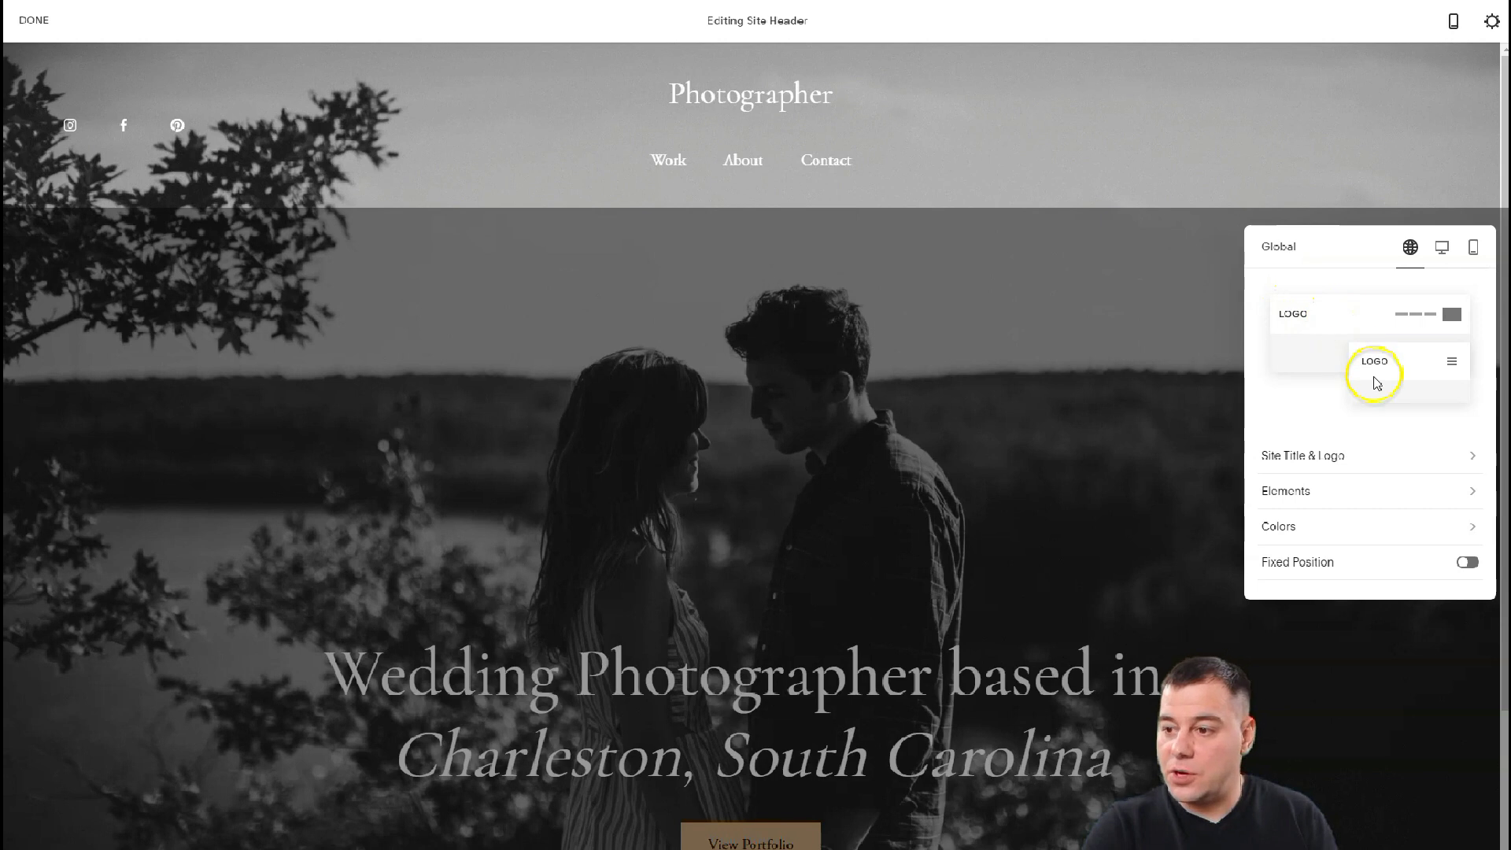
pyautogui.click(1325, 458)
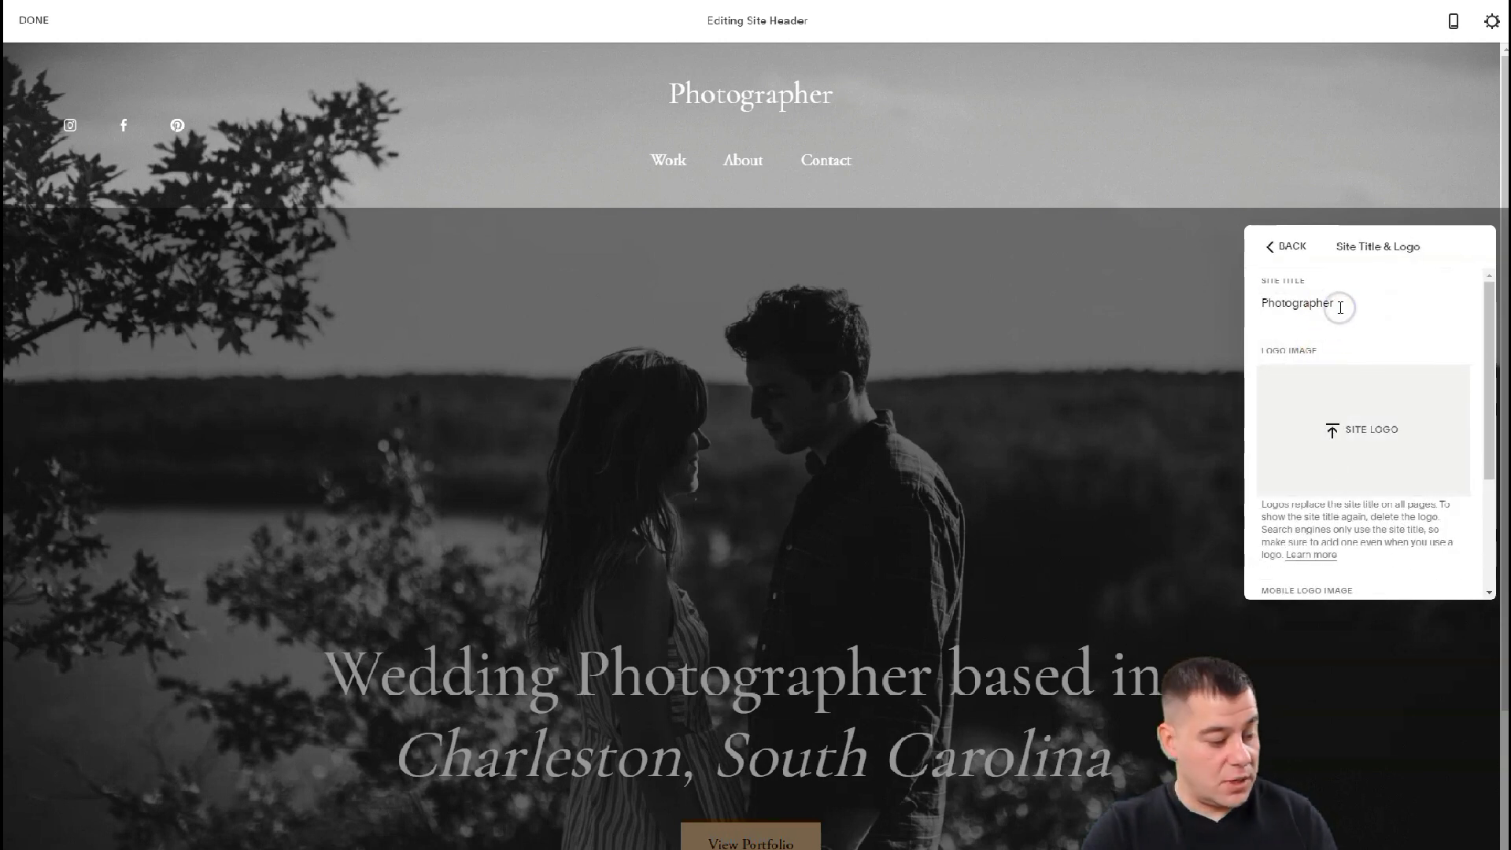
pyautogui.write('John Woo')
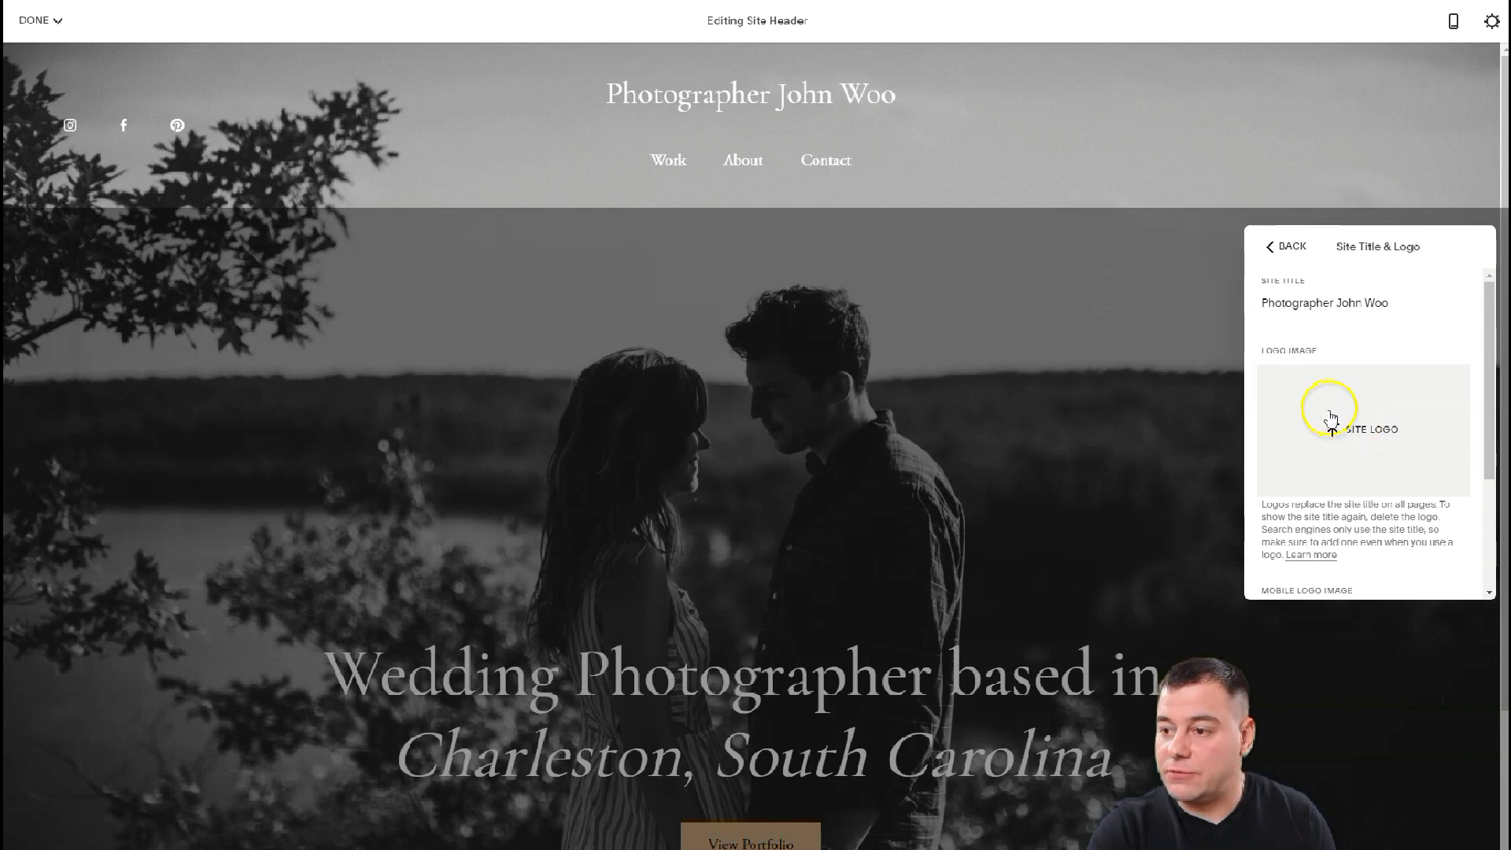
pyautogui.scroll(-2, 1364, 441)
pyautogui.scroll(-1, 1364, 440)
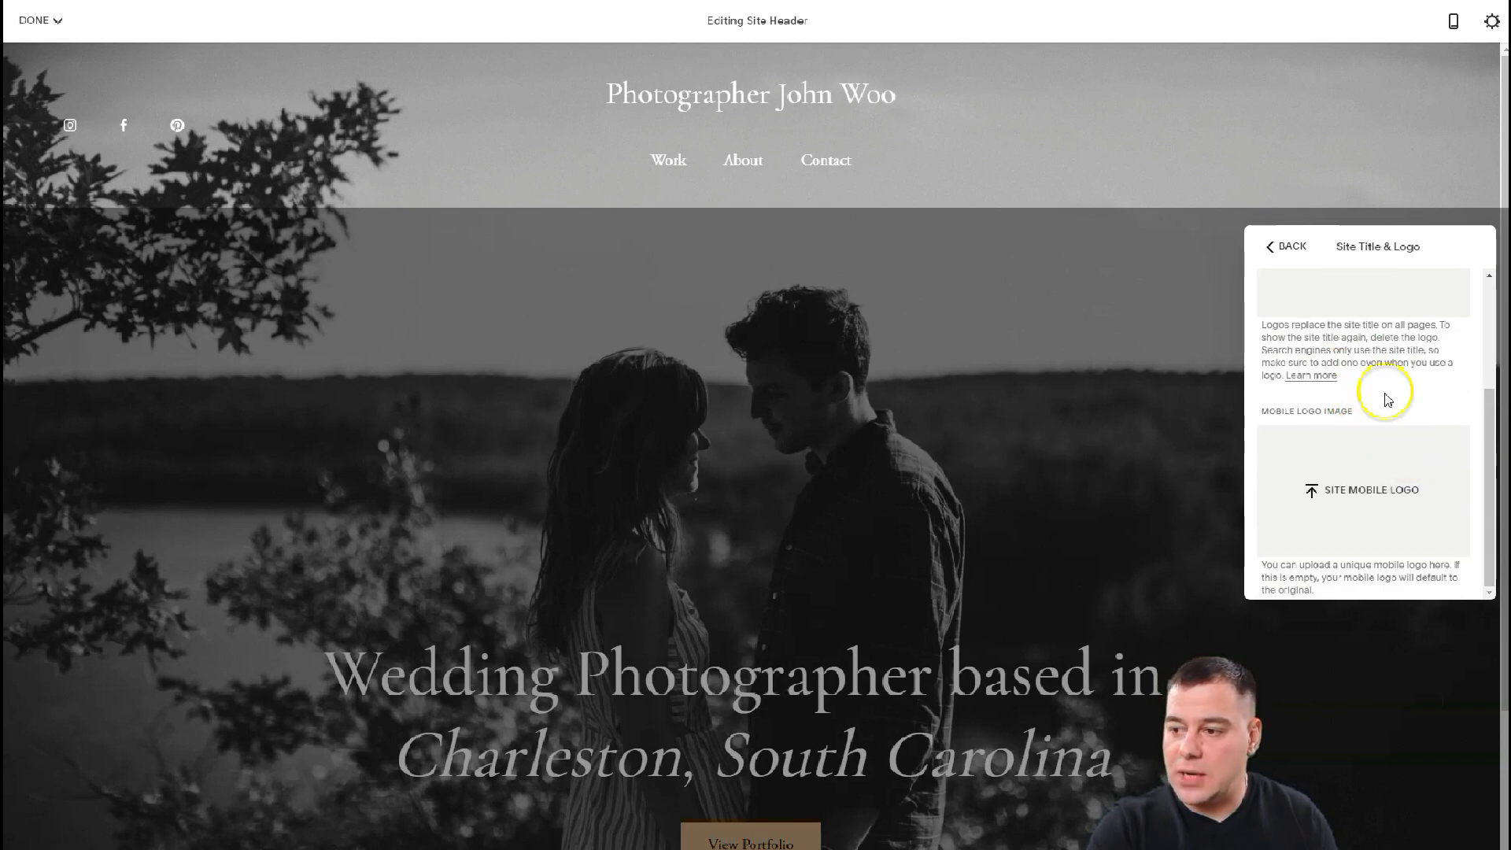
pyautogui.scroll(3, 1362, 472)
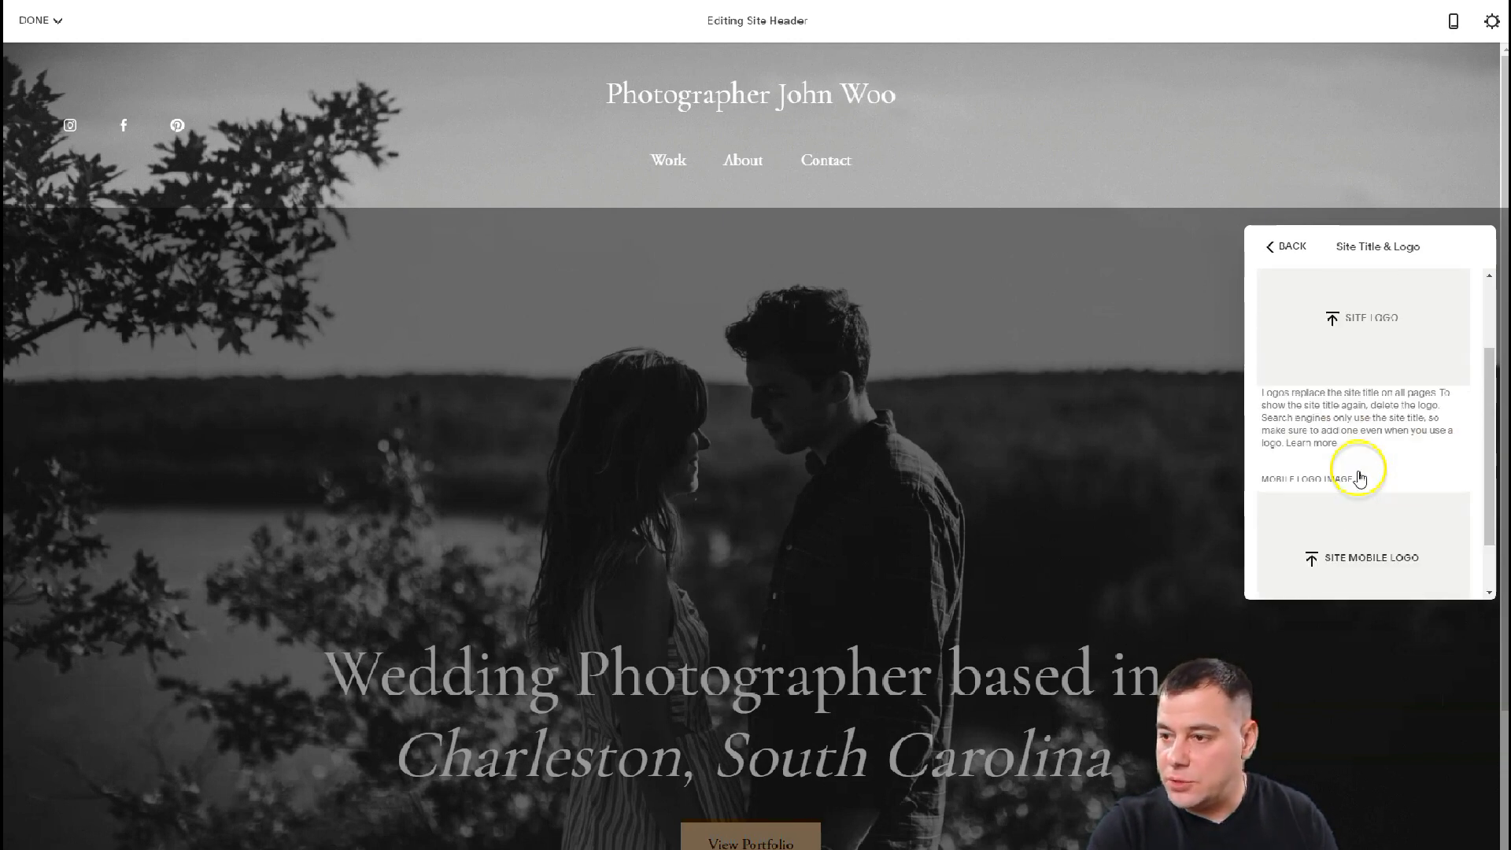
pyautogui.click(1276, 246)
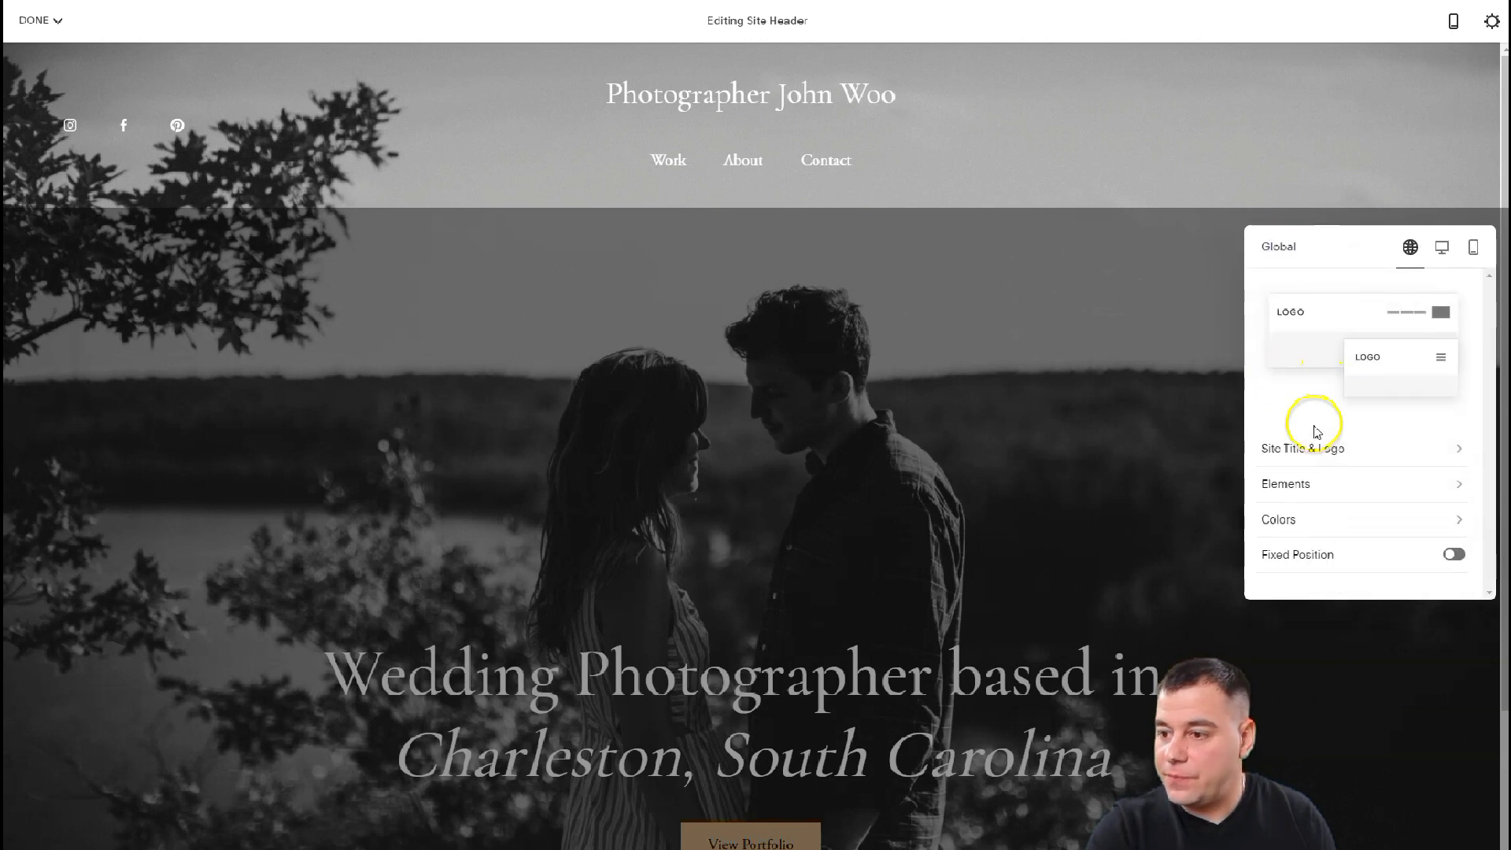
# Step: Enable the button in the site header's elements and label it "Book Now"
pyautogui.click(1316, 484)
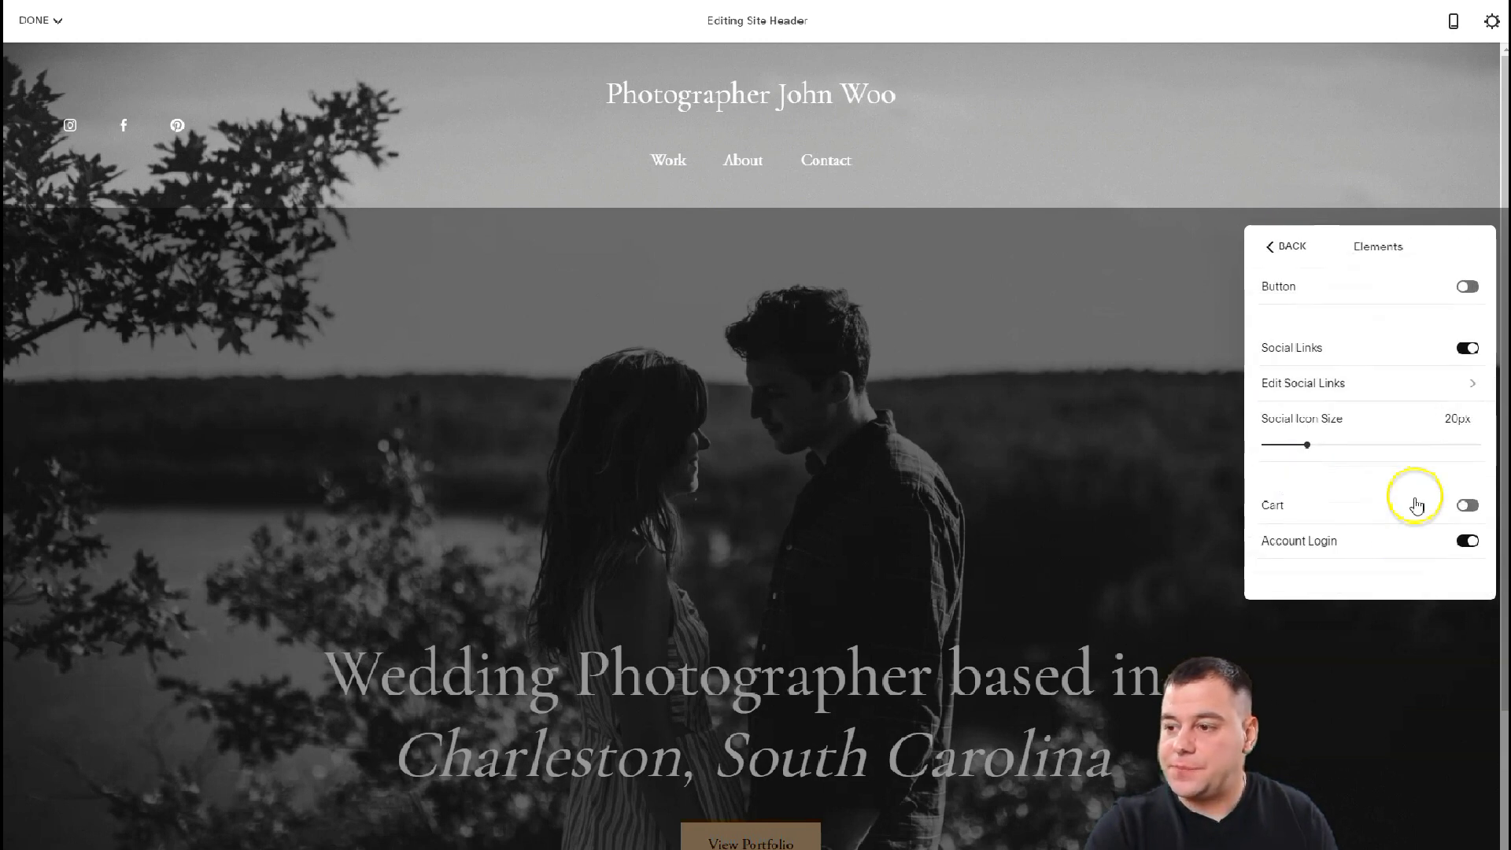
pyautogui.click(1466, 288)
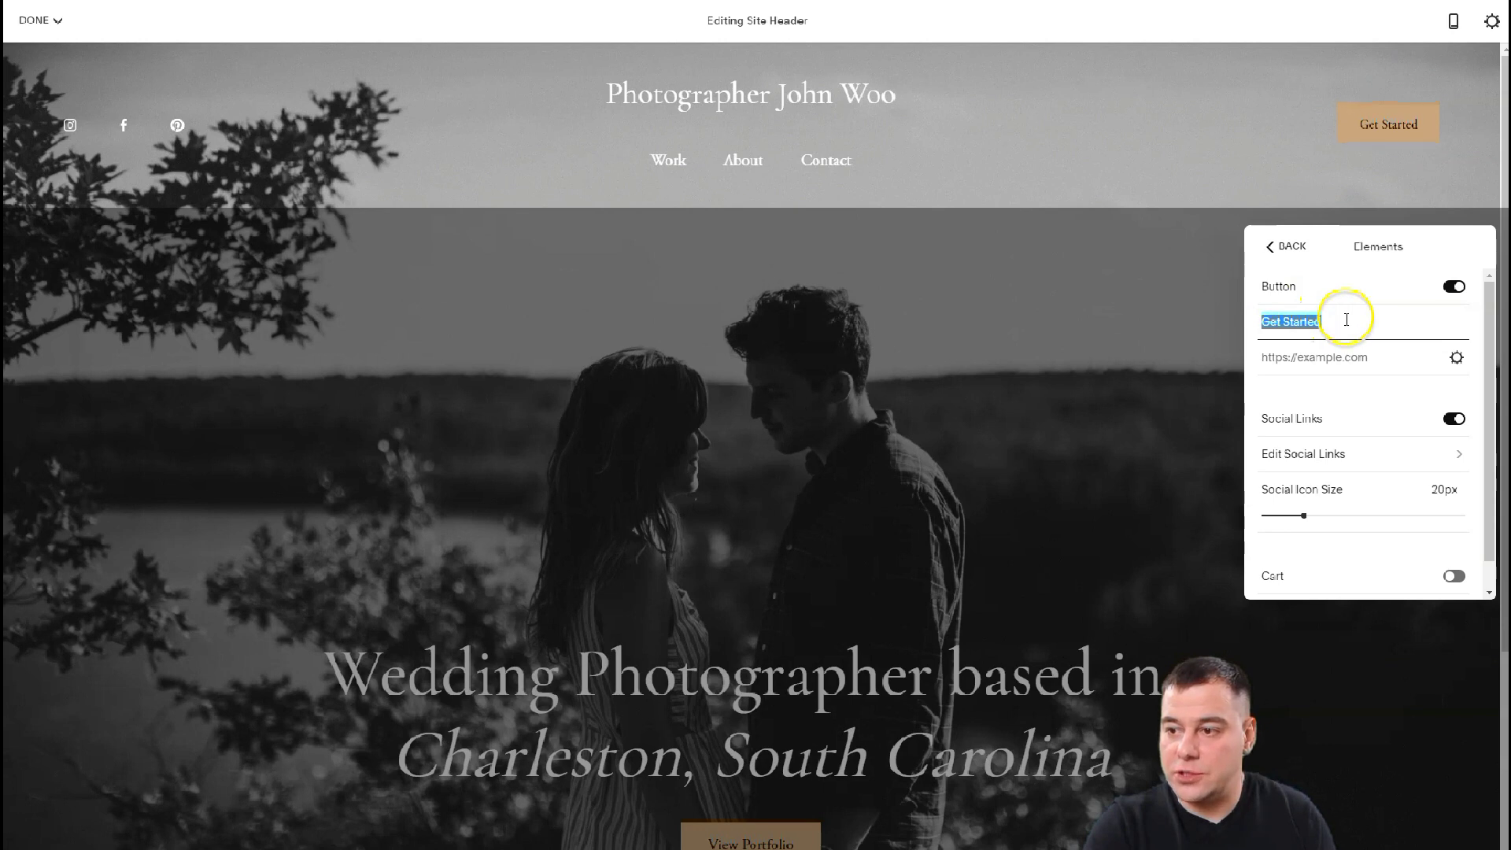
pyautogui.write('Book Now')
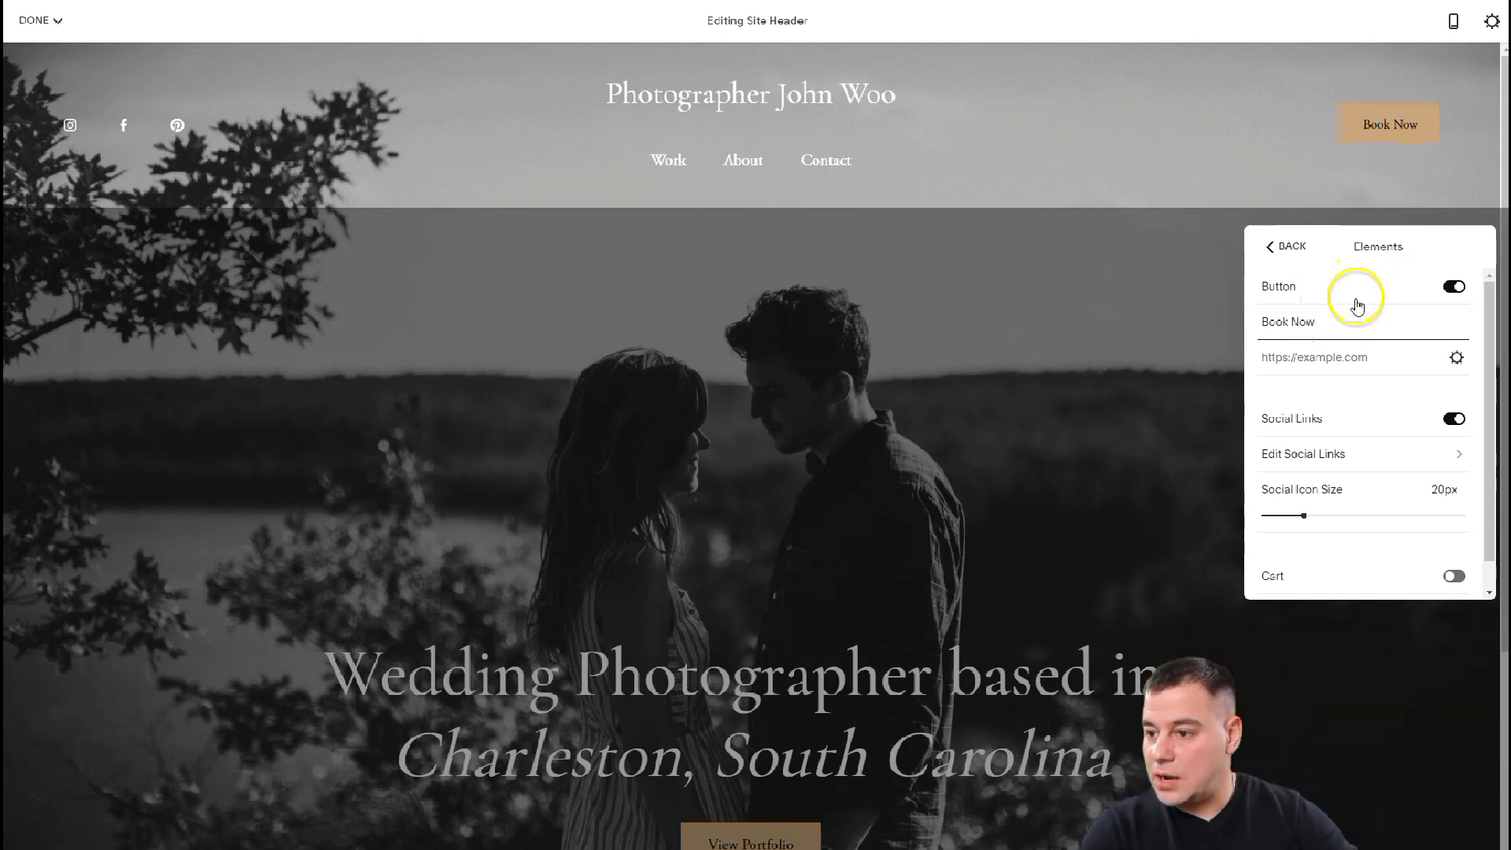
# Step: Review the link types available for the header button: web address, page, email, phone and file
pyautogui.click(1456, 360)
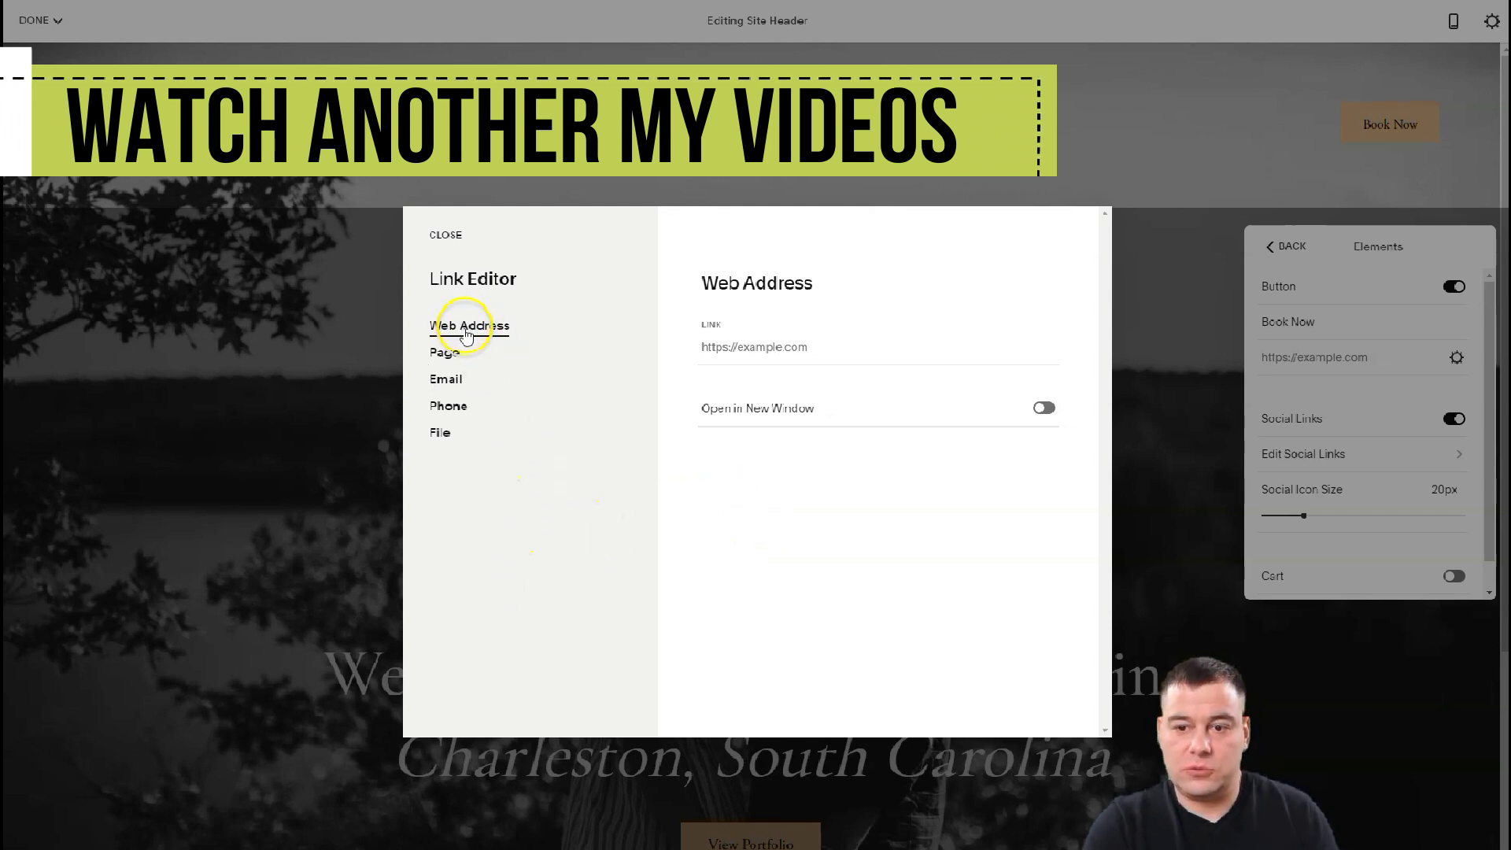
pyautogui.click(452, 360)
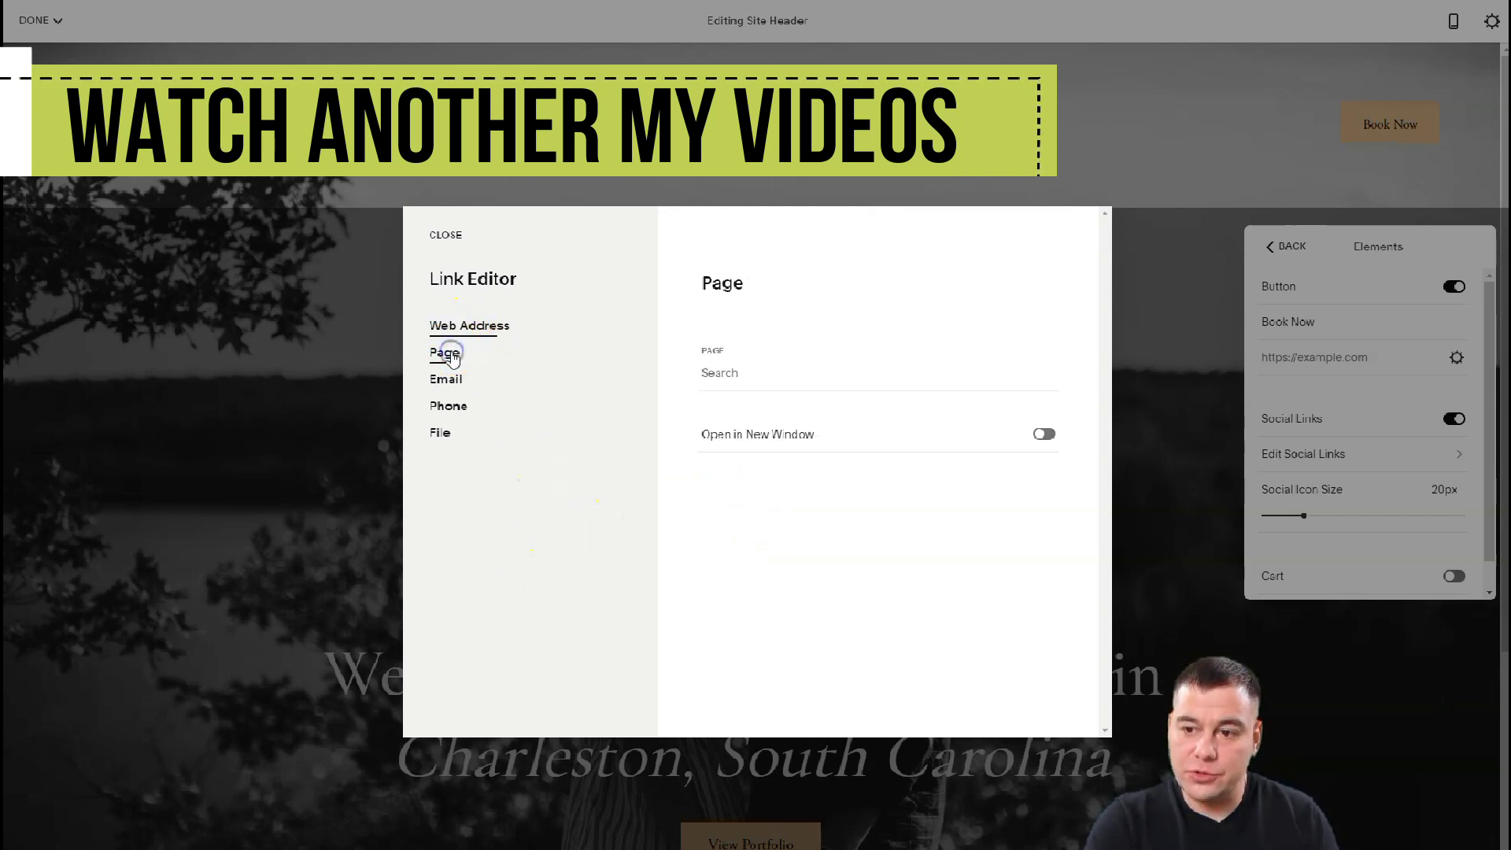
pyautogui.click(446, 380)
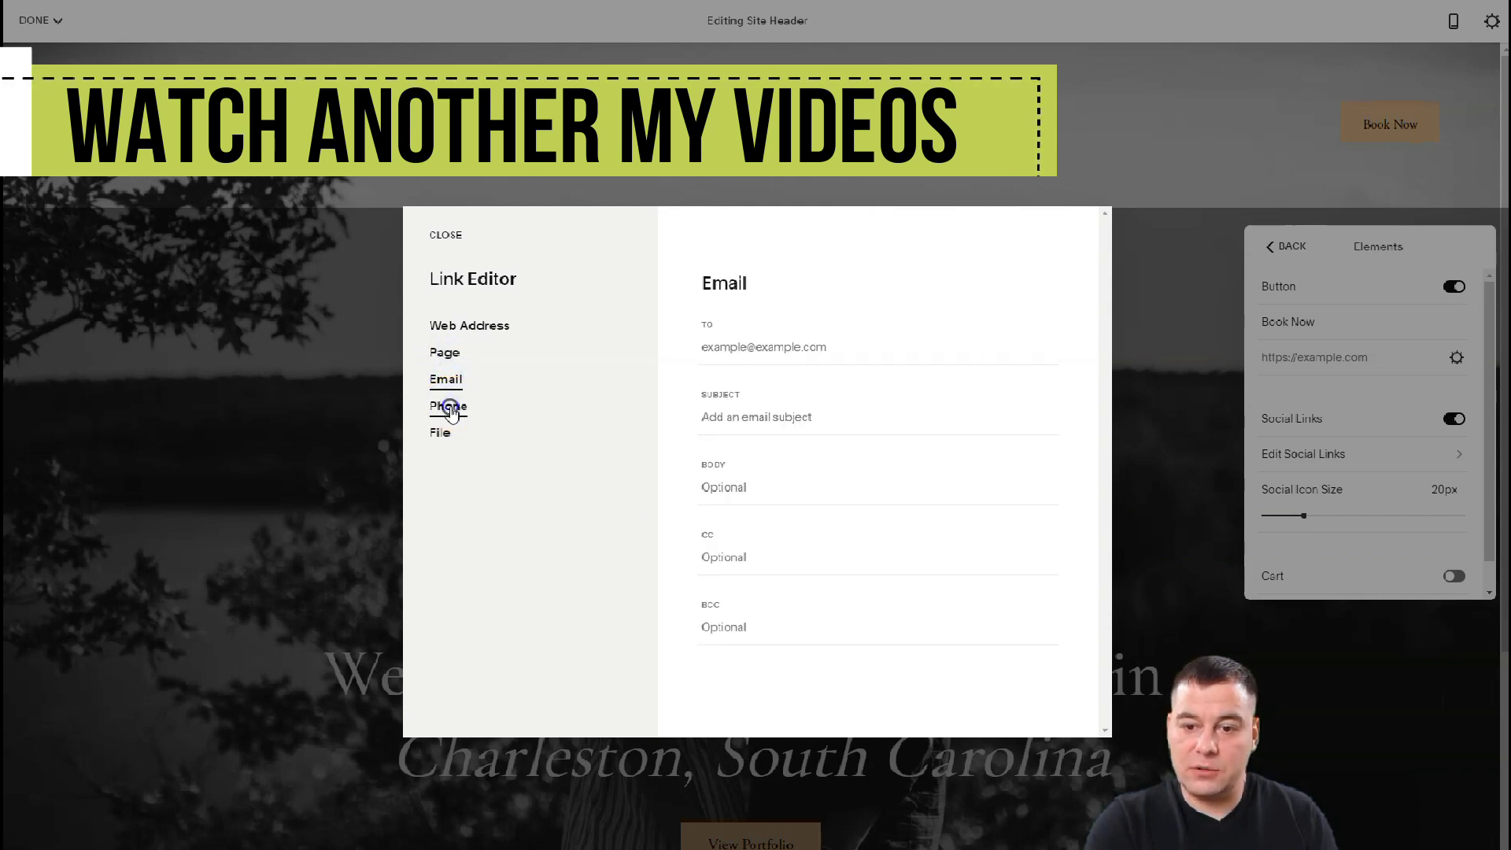
pyautogui.click(450, 407)
pyautogui.click(440, 432)
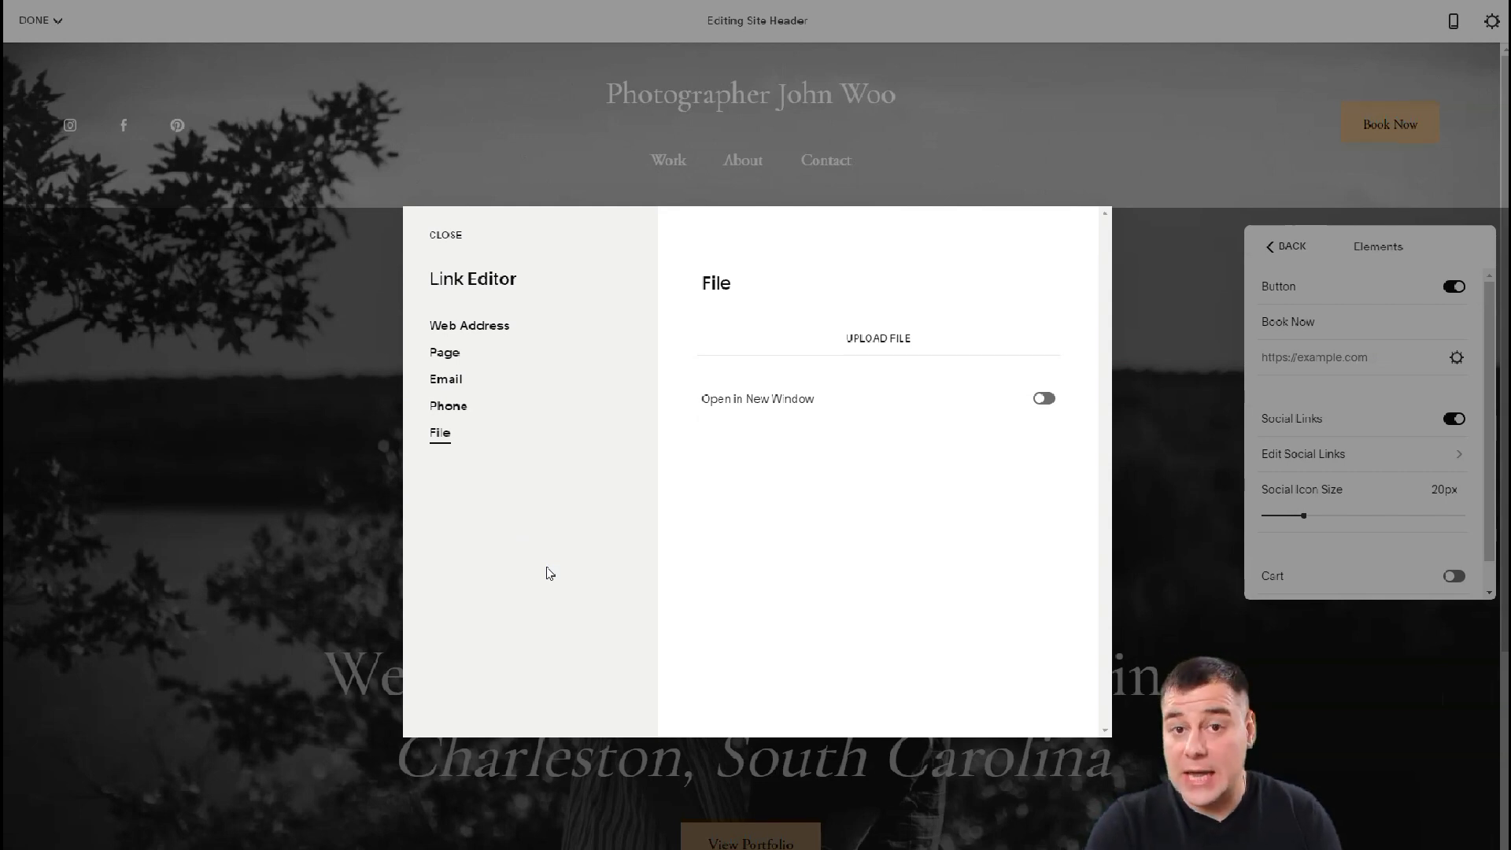
pyautogui.click(446, 240)
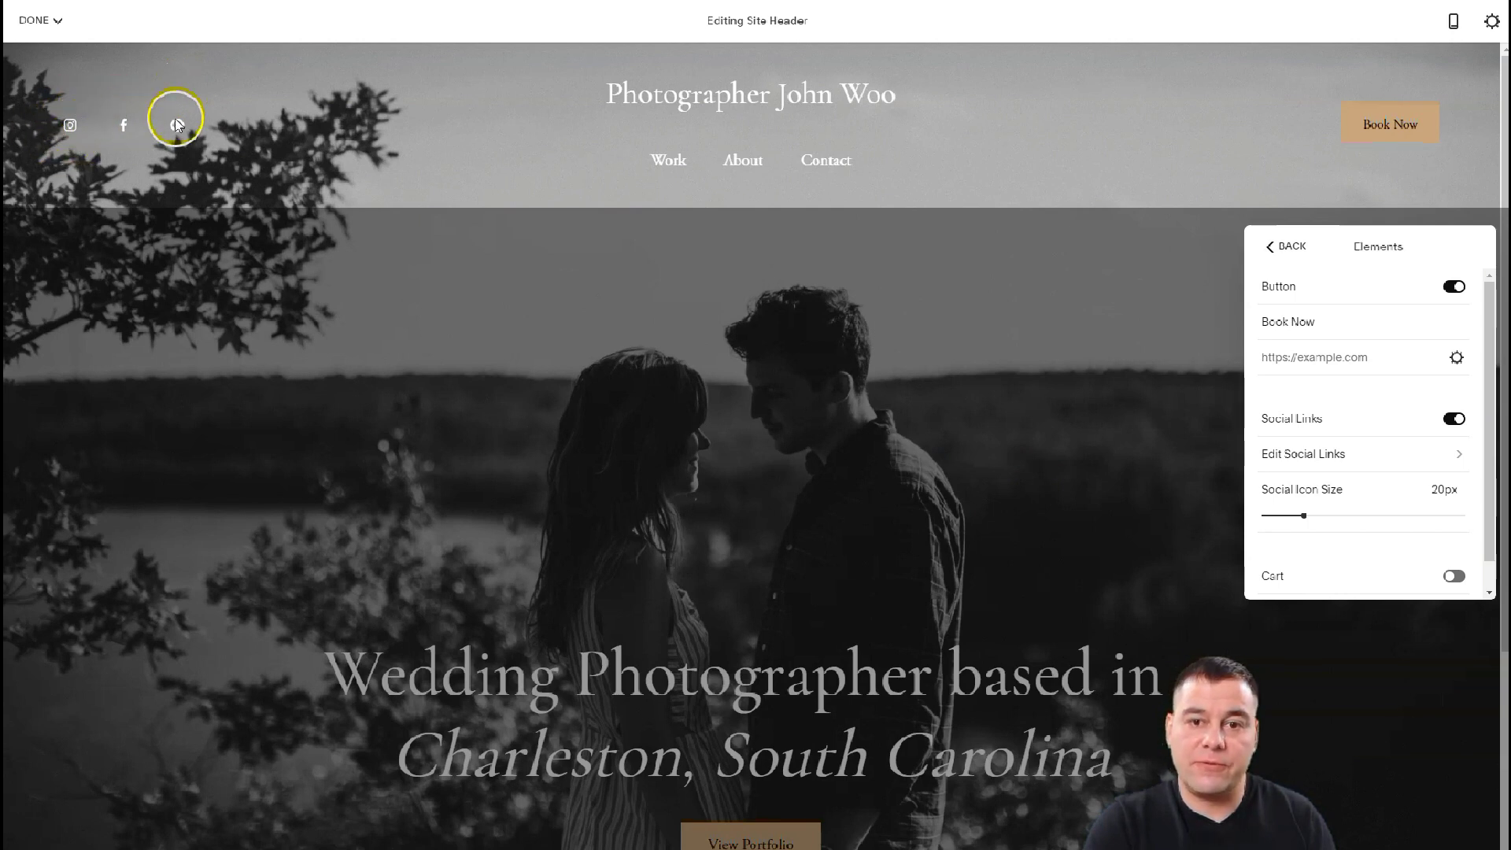
# Step: Remove the Pinterest link from the header's social links and confirm the removal
pyautogui.click(1340, 459)
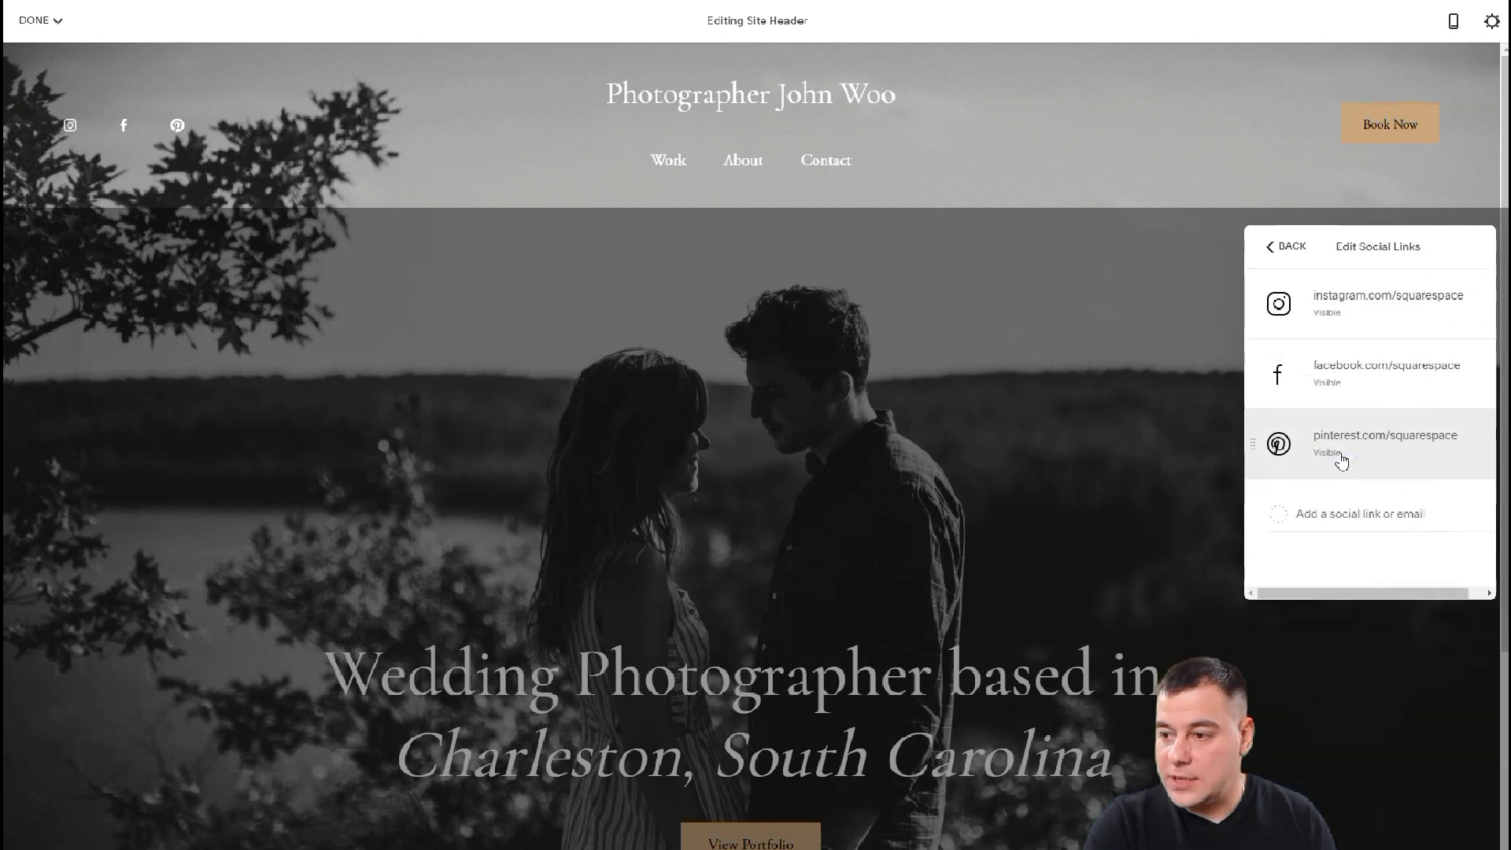
pyautogui.rightClick(1254, 445)
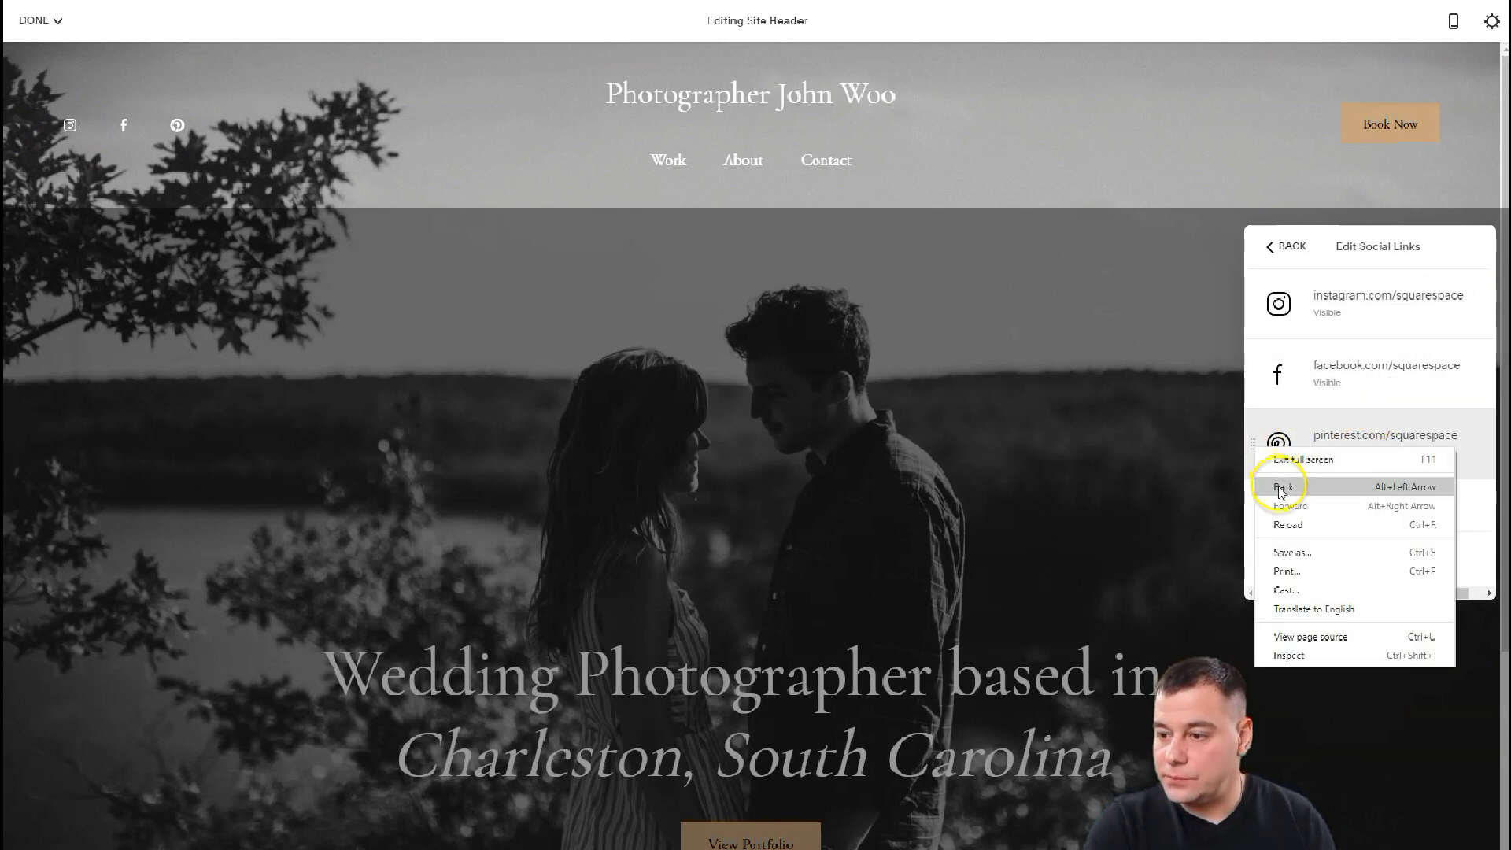
pyautogui.click(1275, 439)
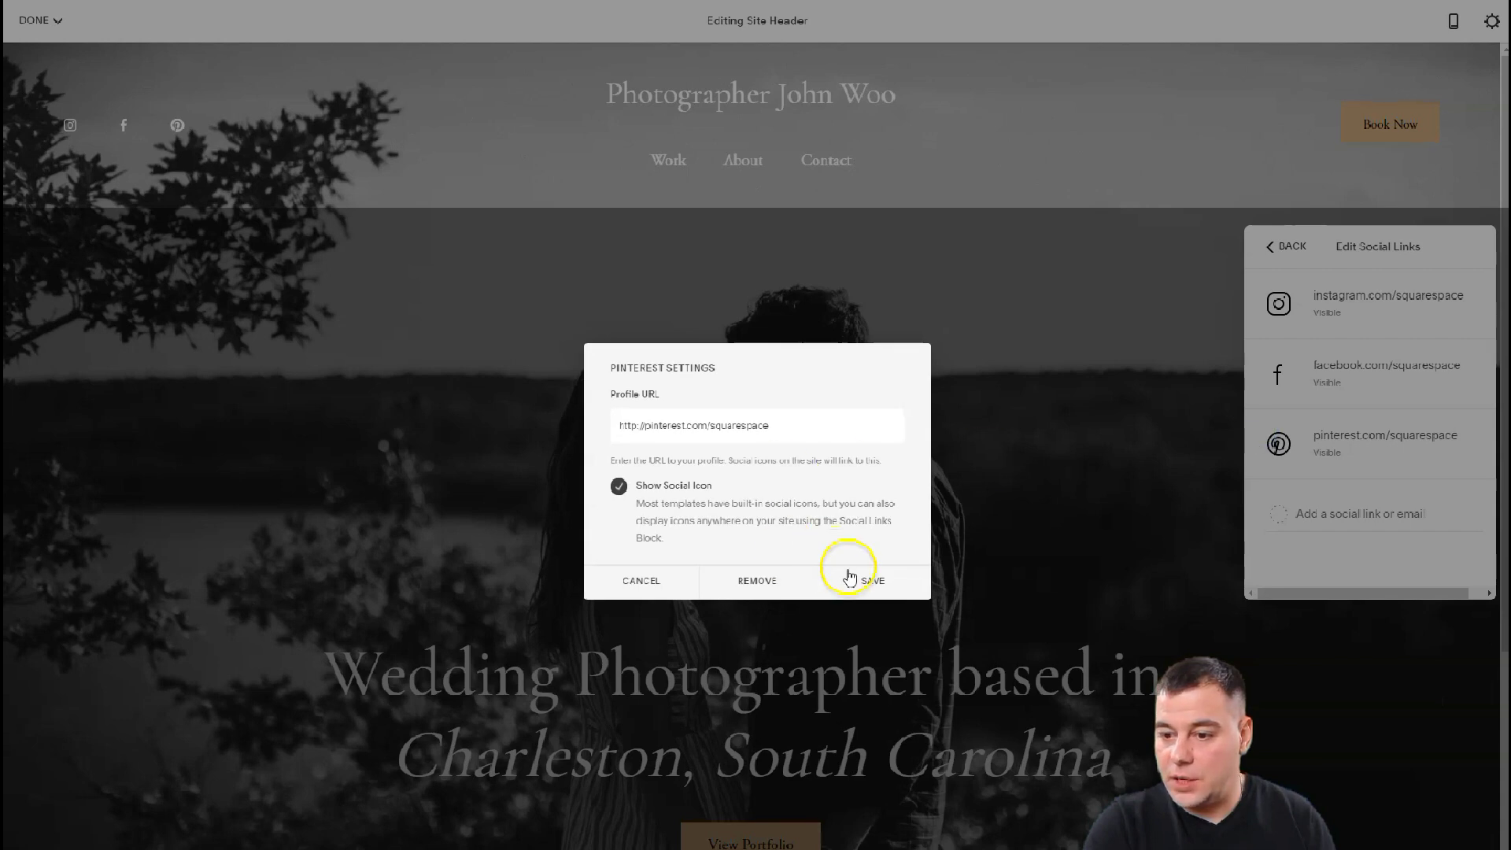
pyautogui.click(764, 584)
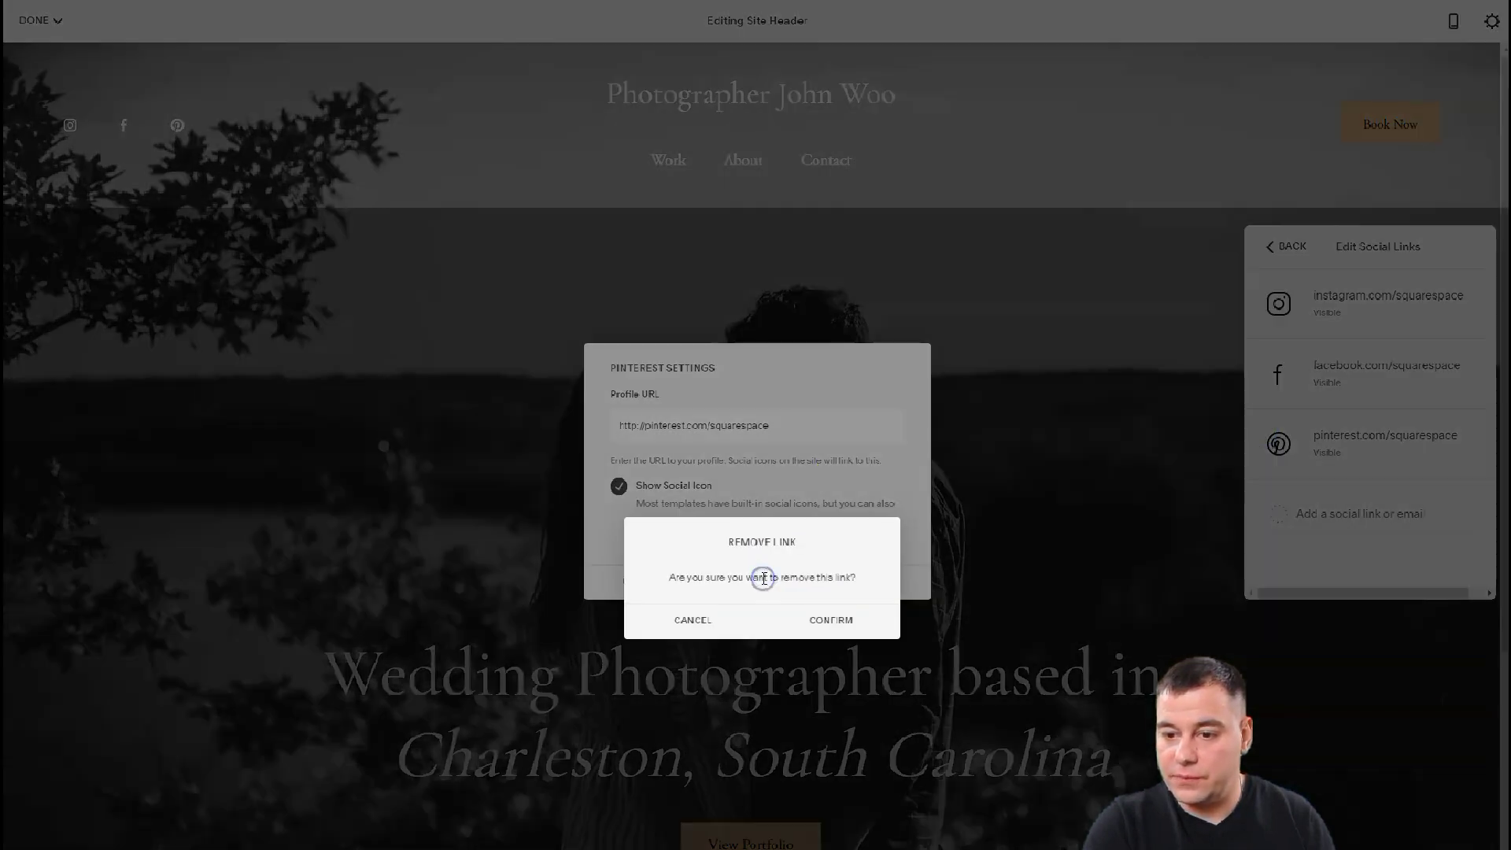
pyautogui.click(822, 627)
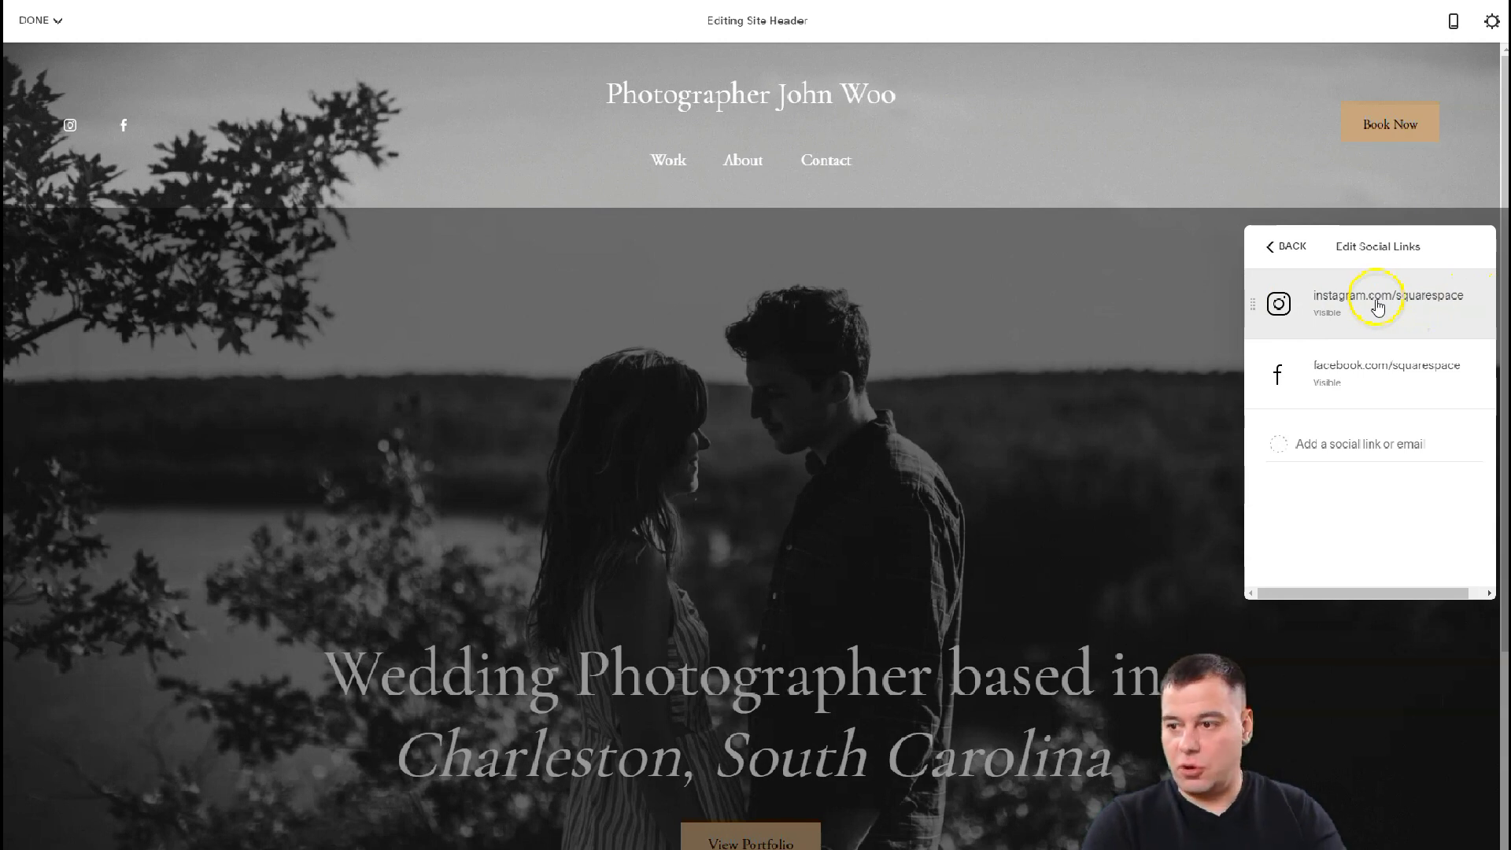
pyautogui.click(1287, 246)
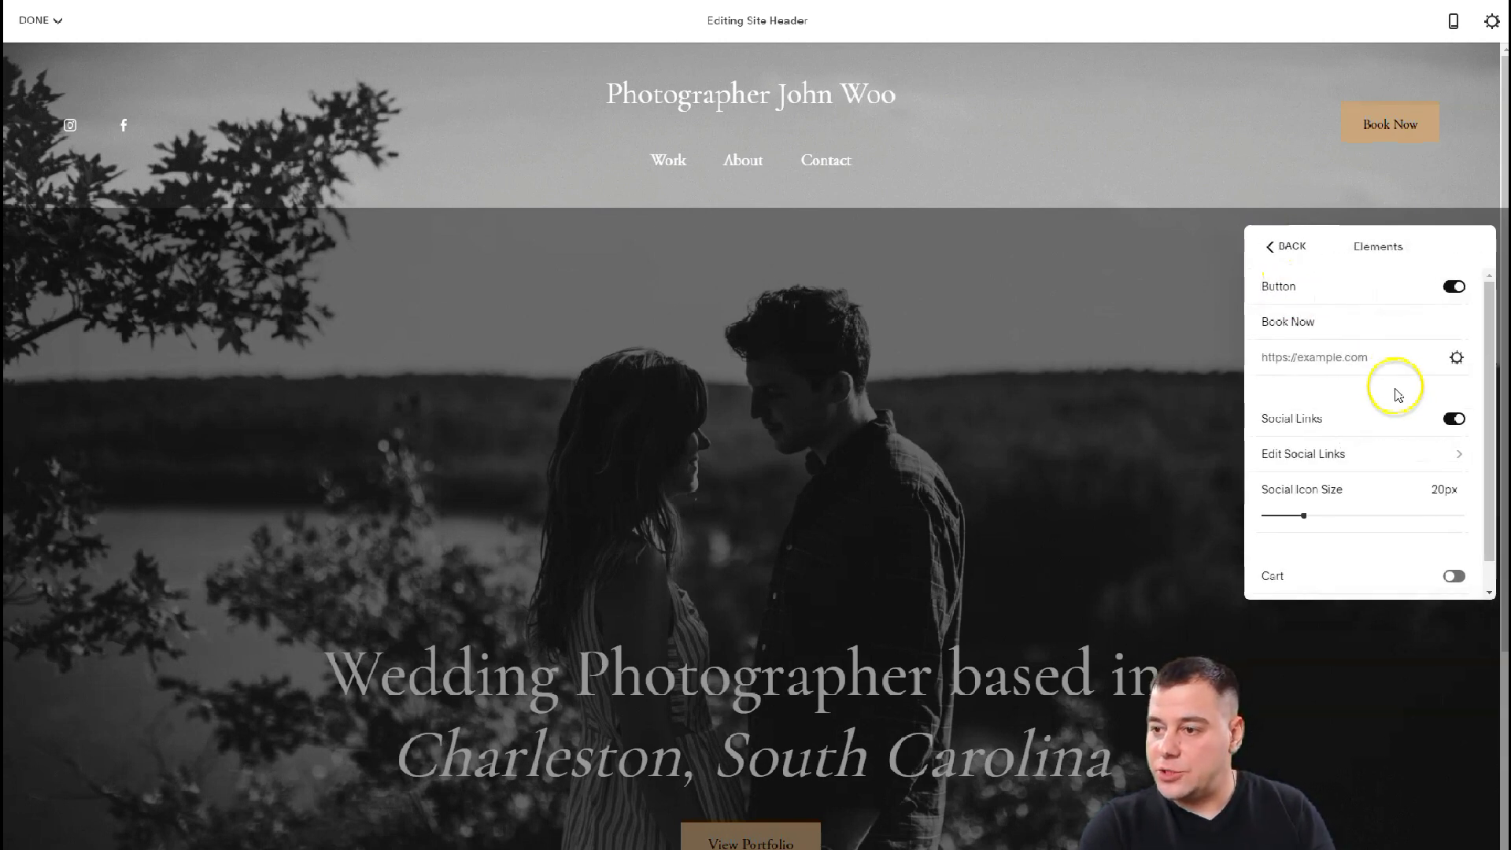
# Step: Try out the cart icon in the site header and turn it off again
pyautogui.scroll(-1, 1362, 476)
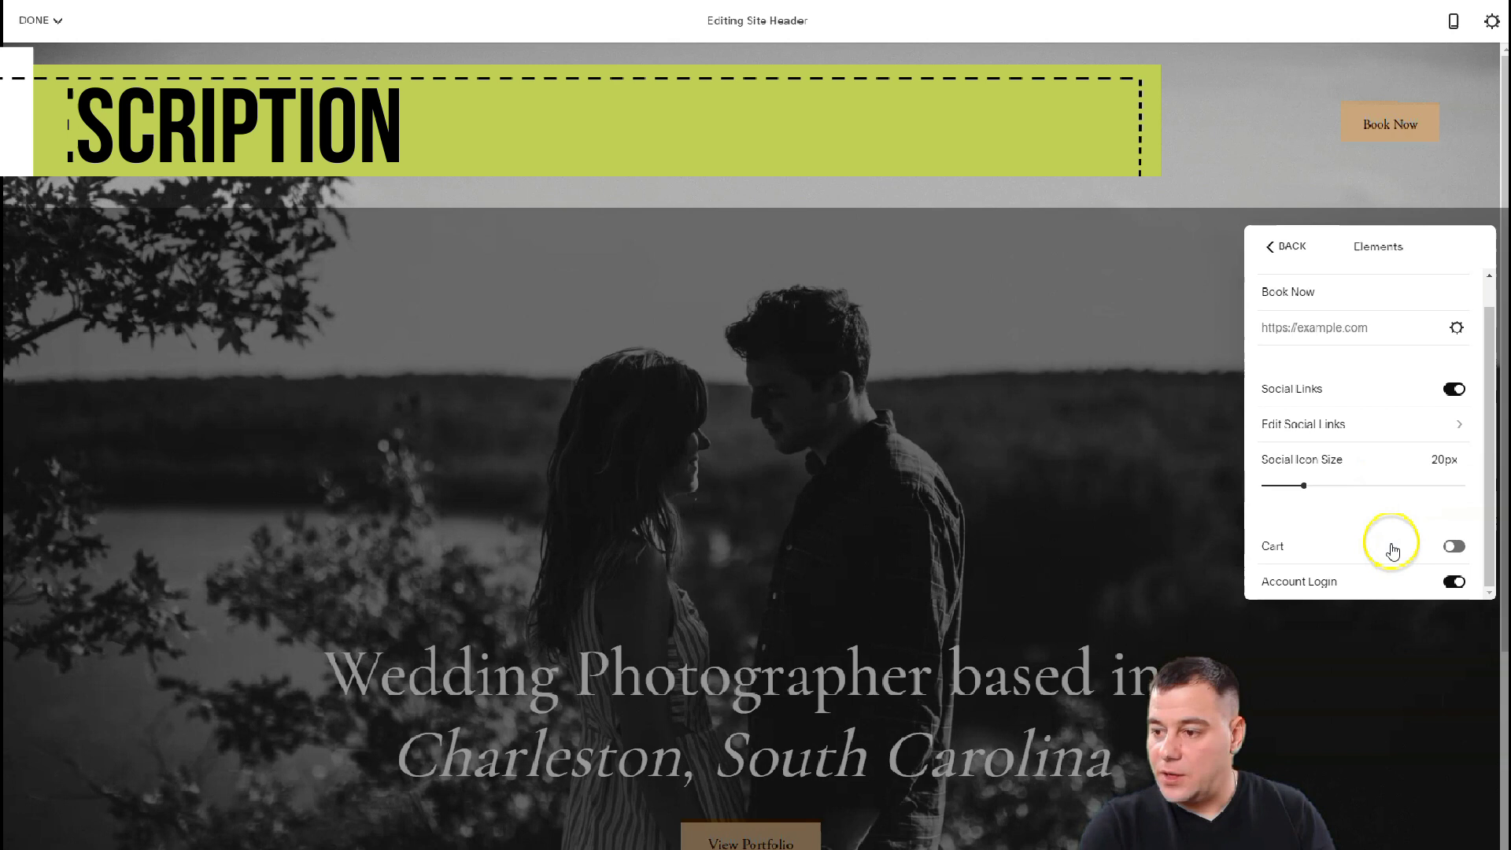
pyautogui.click(1452, 547)
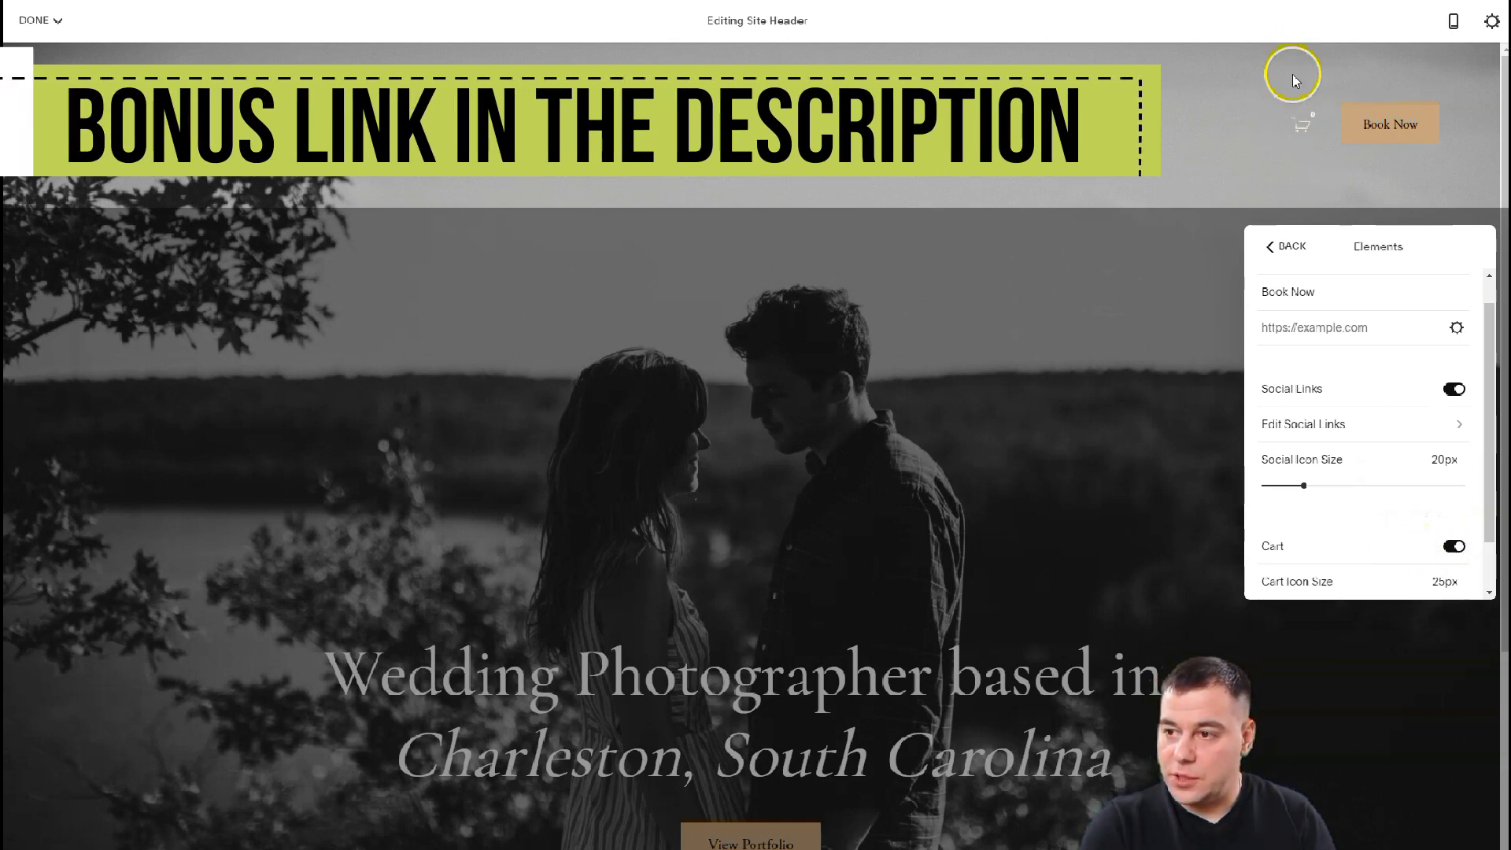
pyautogui.click(1454, 547)
pyautogui.scroll(1, 1362, 472)
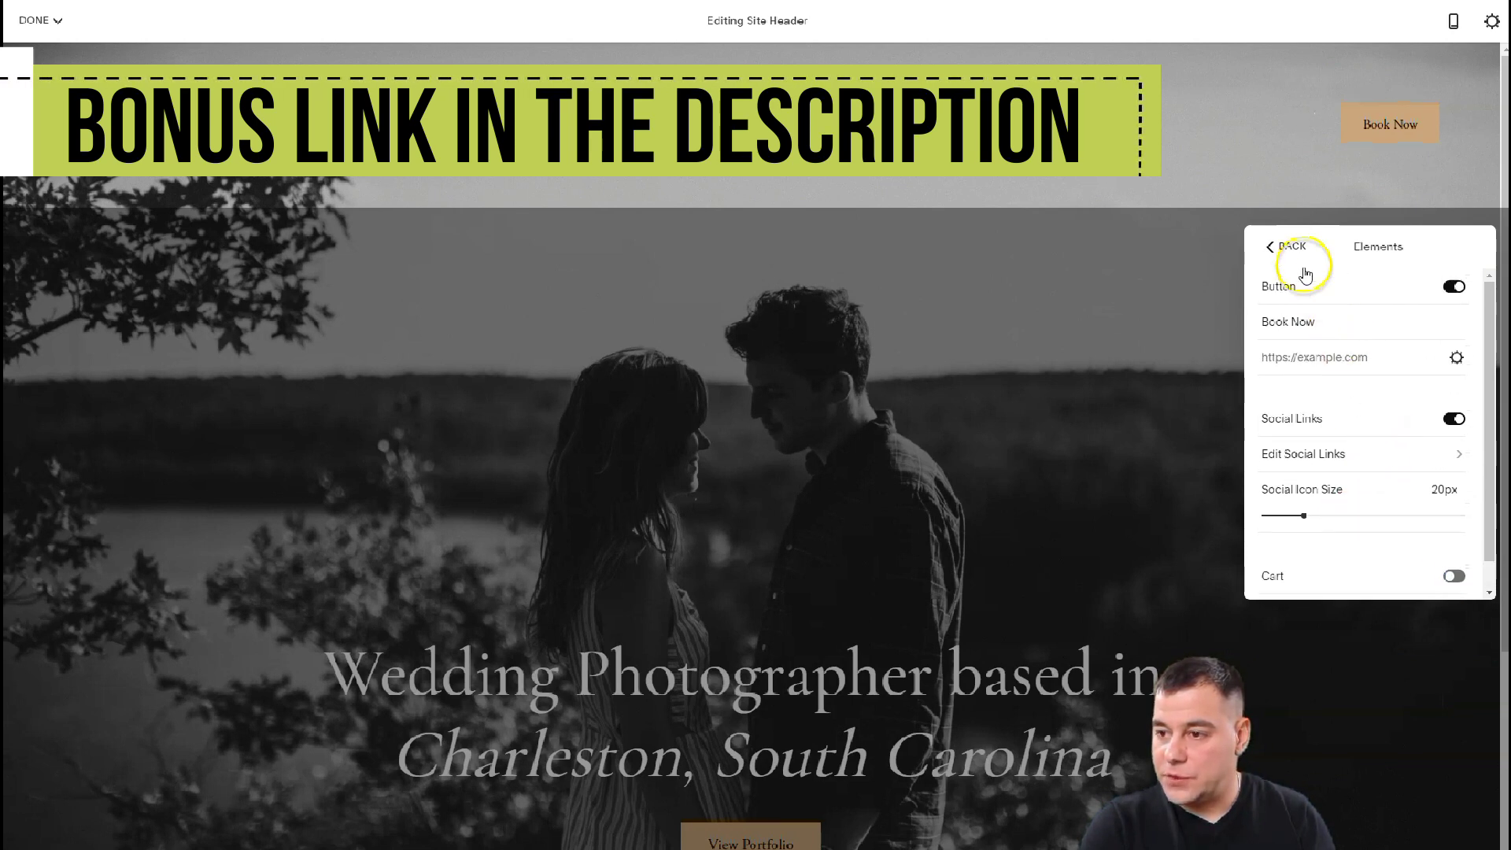
pyautogui.click(1281, 245)
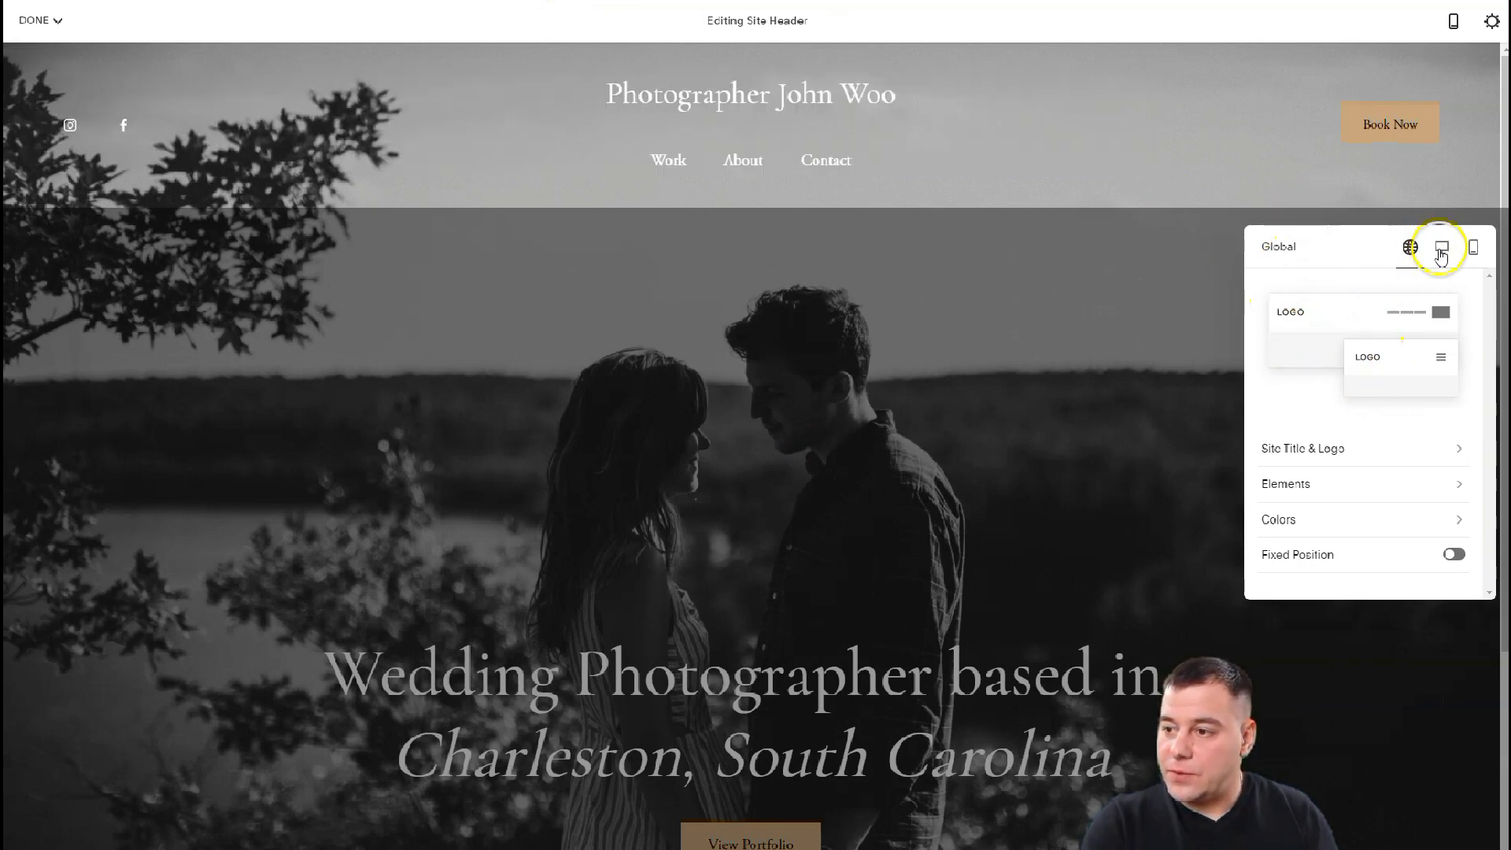
# Step: Compare the desktop header layouts and apply the one with the logo on the left, centered navigation and the button on the right
pyautogui.click(1440, 253)
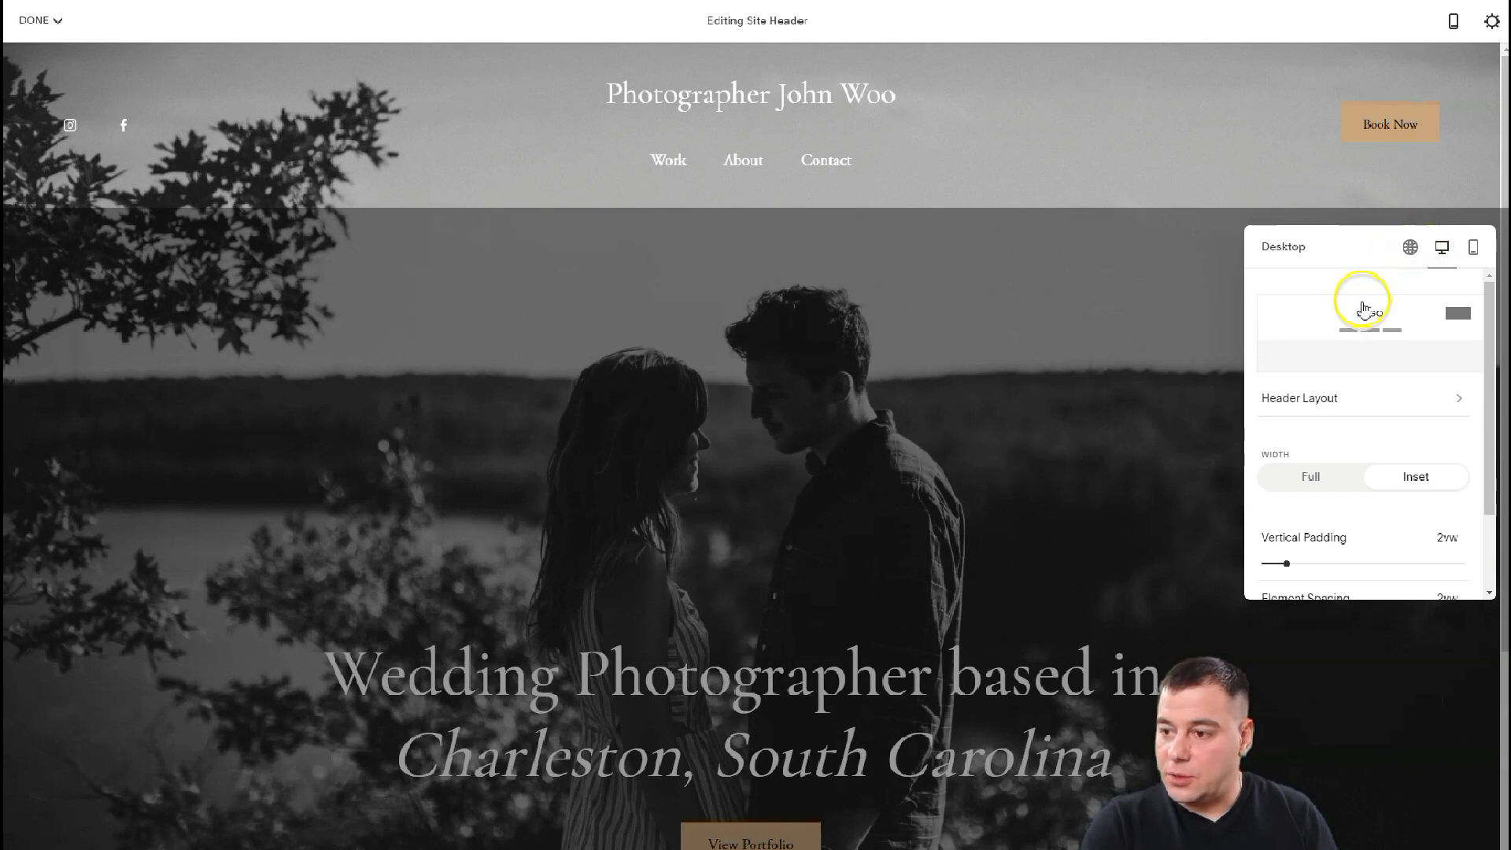
pyautogui.click(1369, 406)
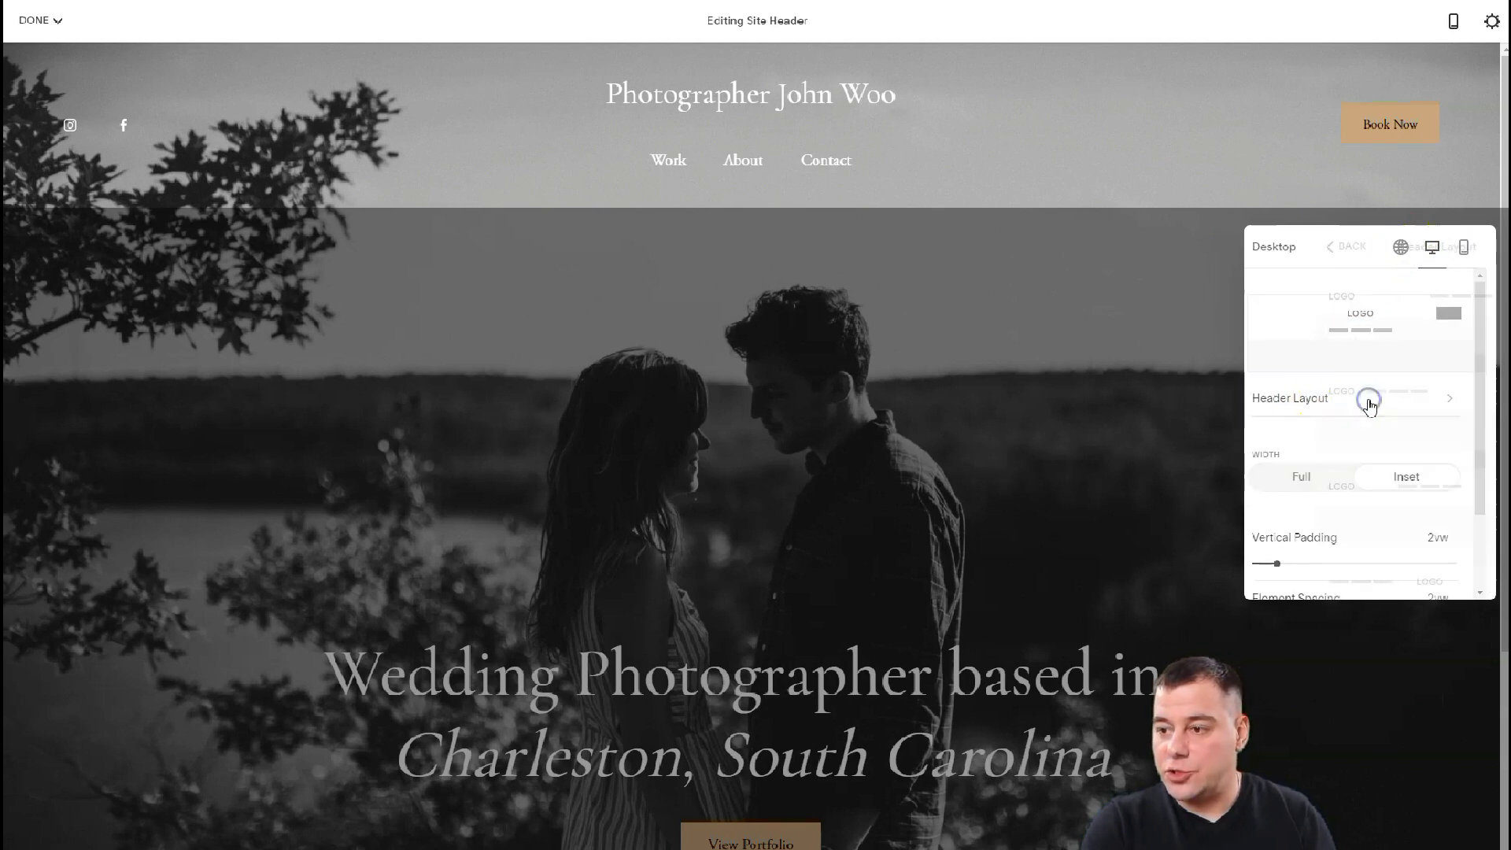
pyautogui.click(1336, 411)
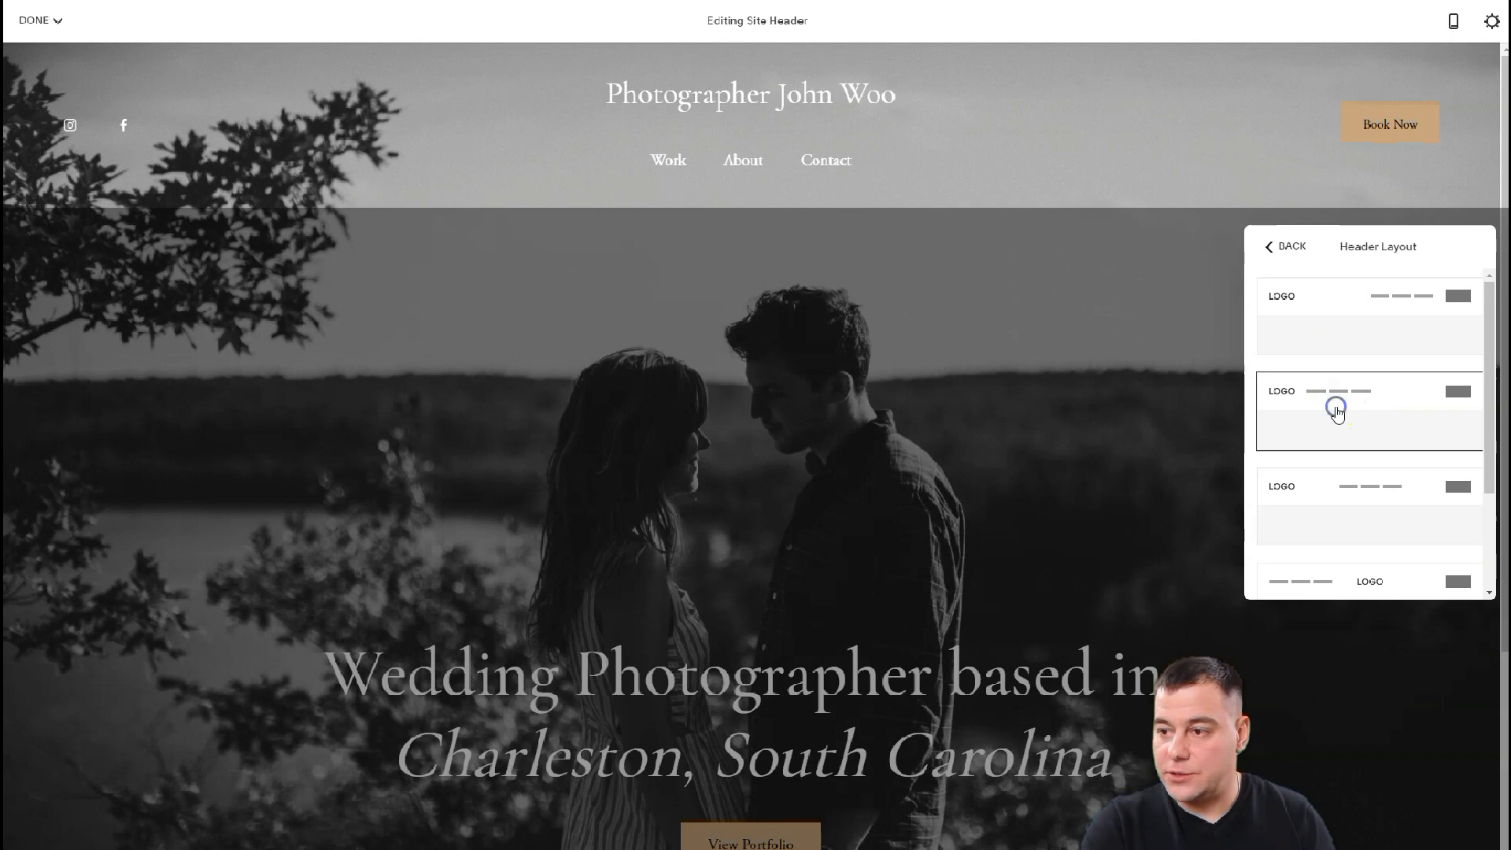
pyautogui.click(1335, 490)
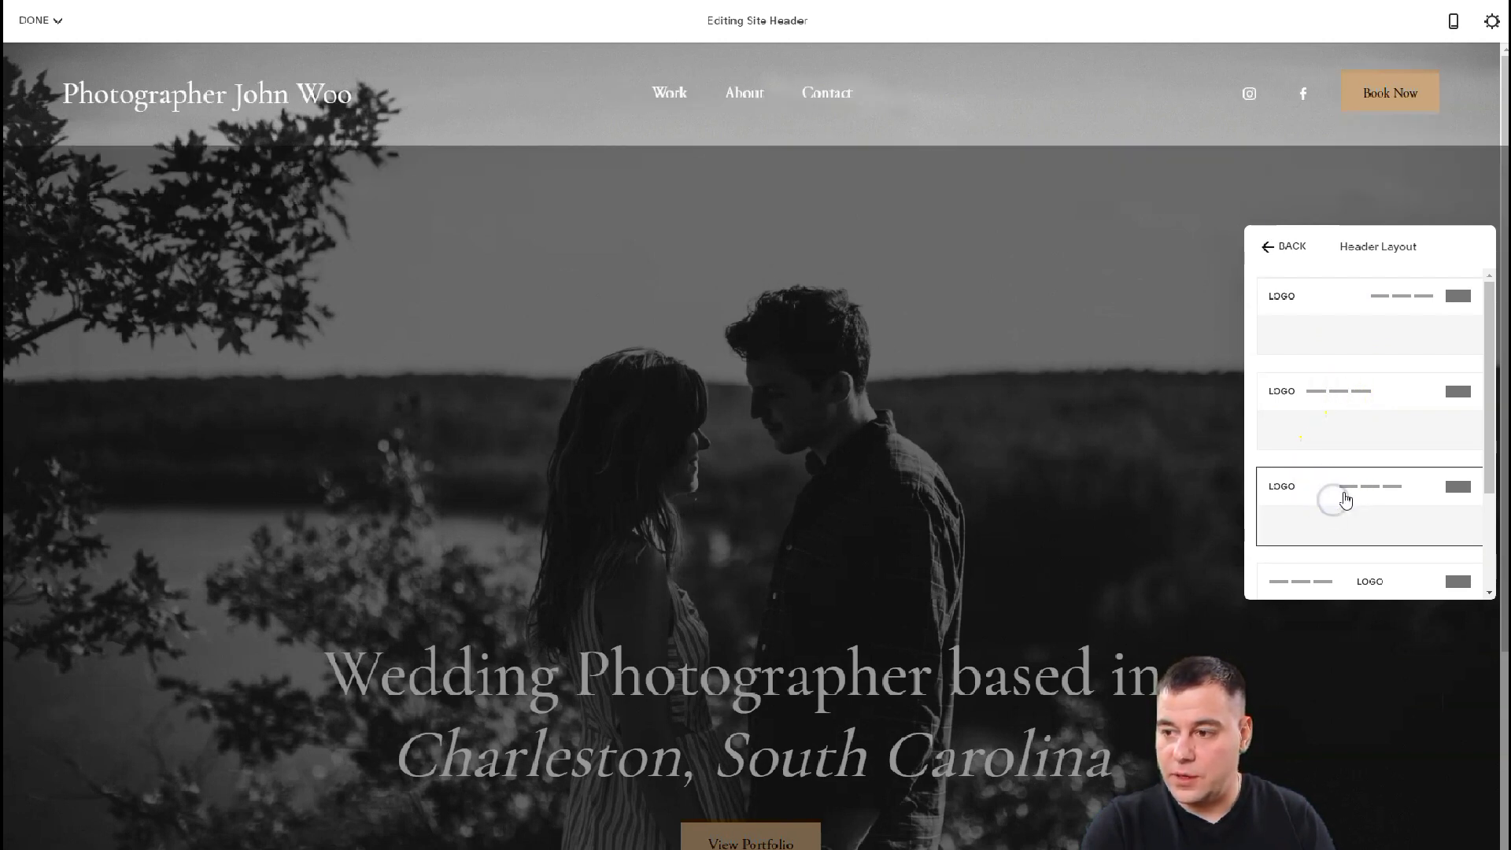
pyautogui.scroll(-2, 1339, 494)
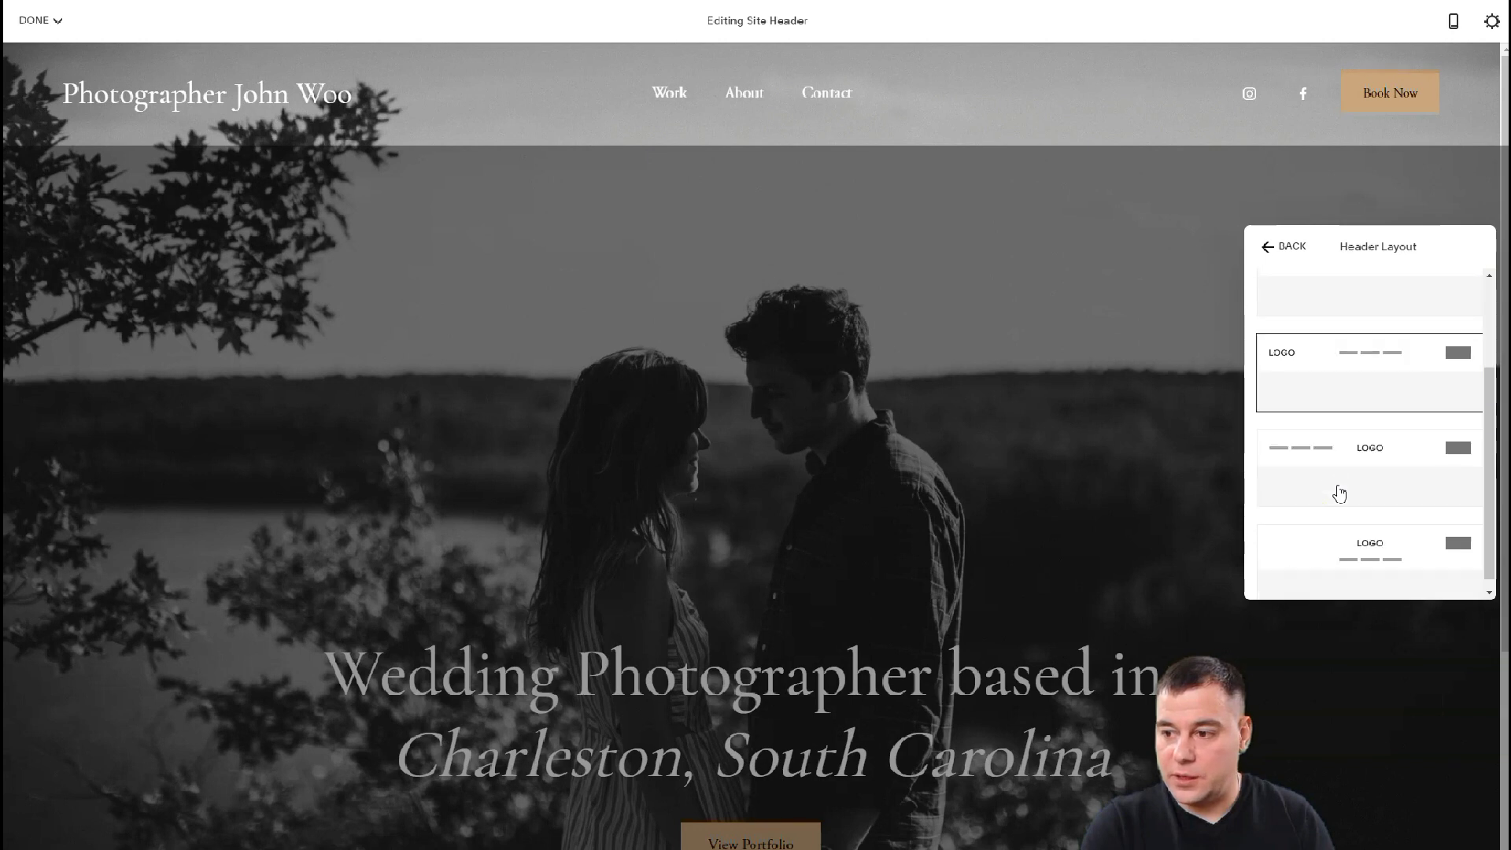
pyautogui.click(1340, 439)
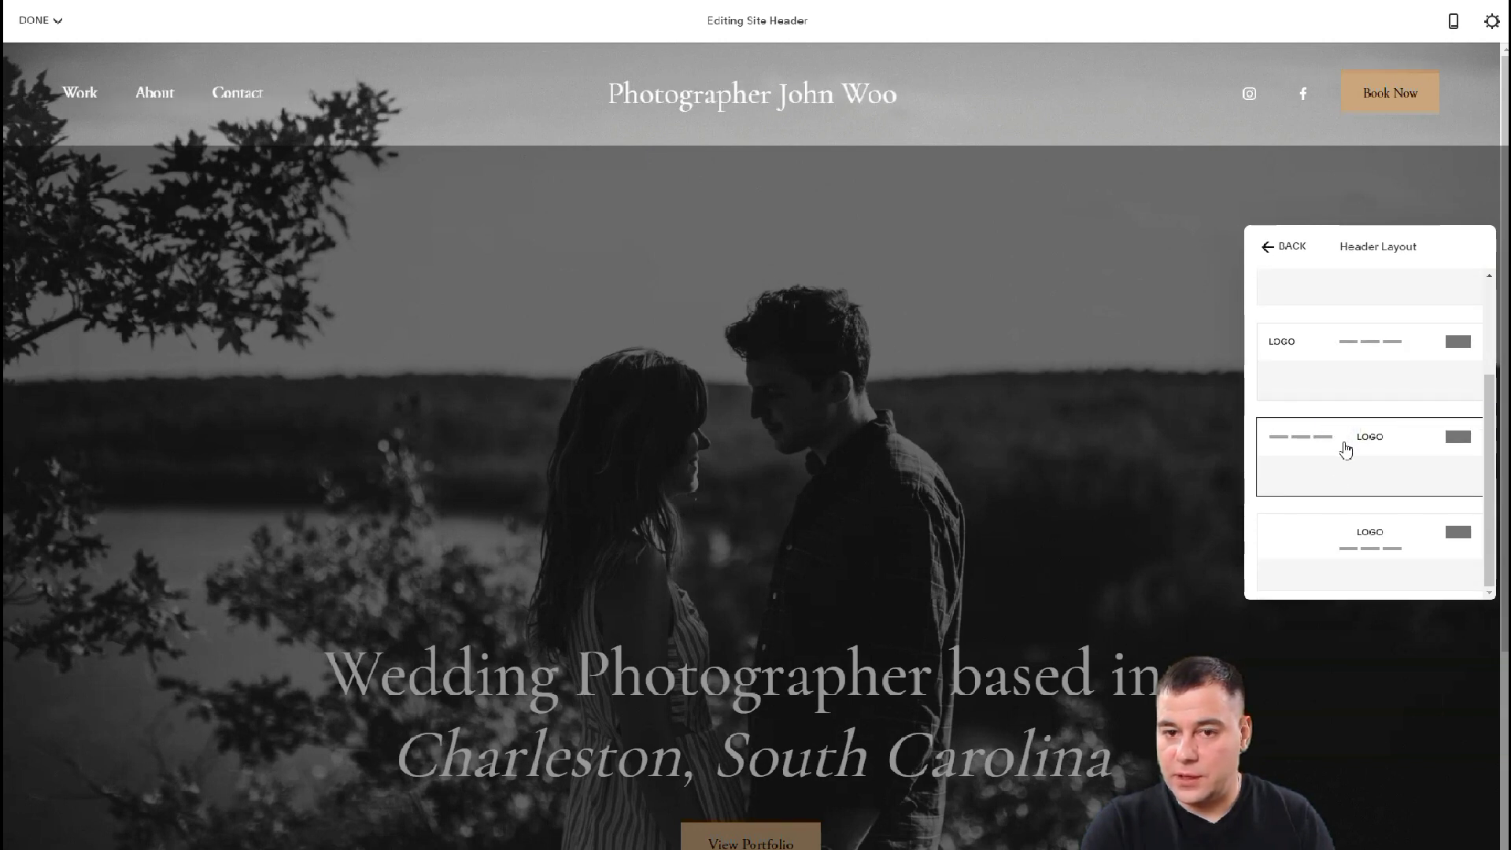
pyautogui.scroll(2, 1339, 377)
pyautogui.click(1332, 476)
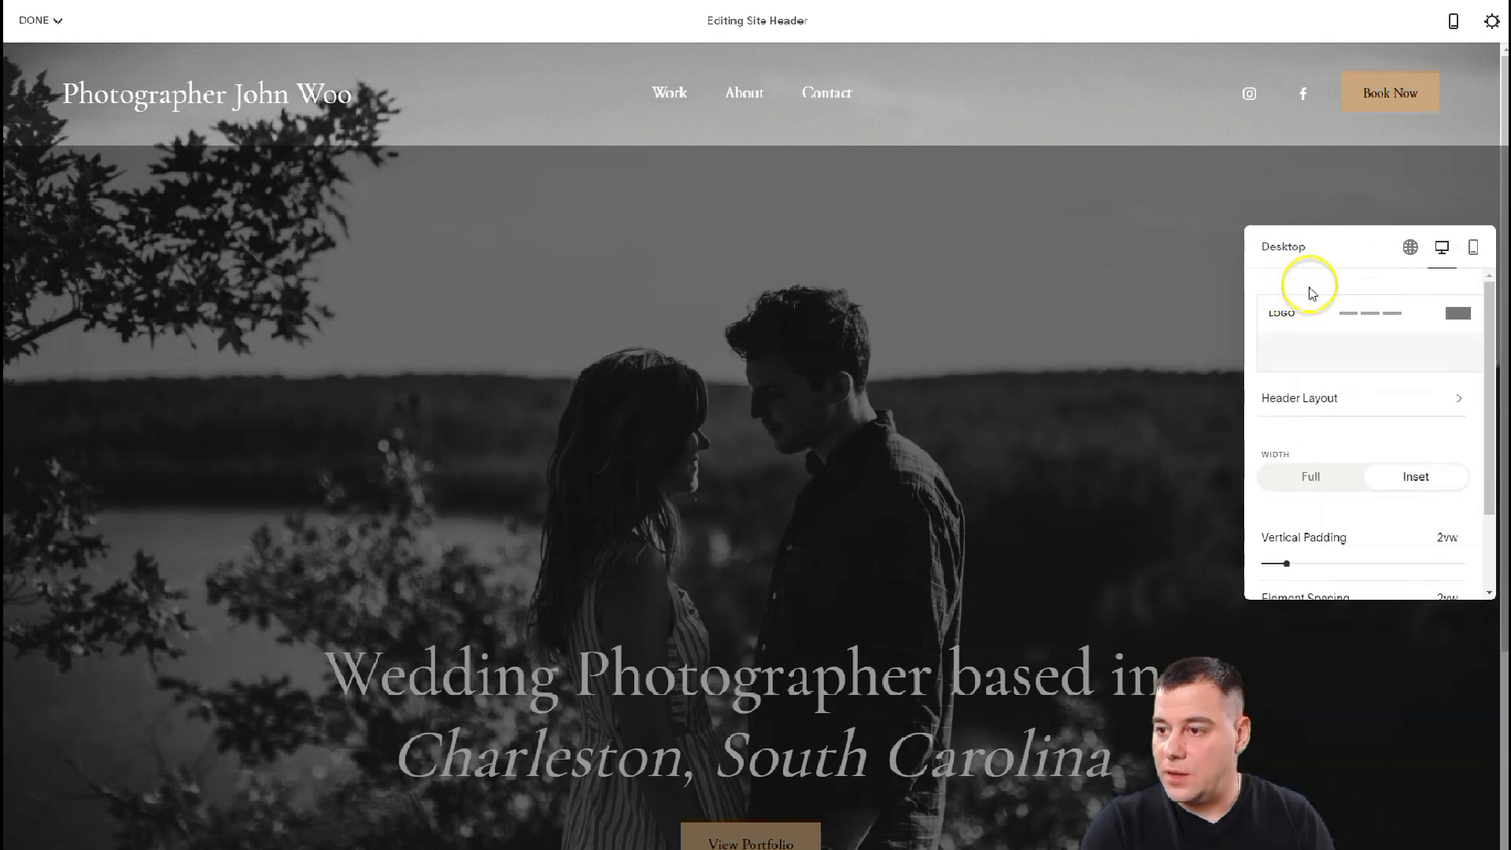
# Step: Compare the mobile header layouts, trying the centered logo and applying the one with the button on the left and the logo beside the menu icon
pyautogui.click(1472, 248)
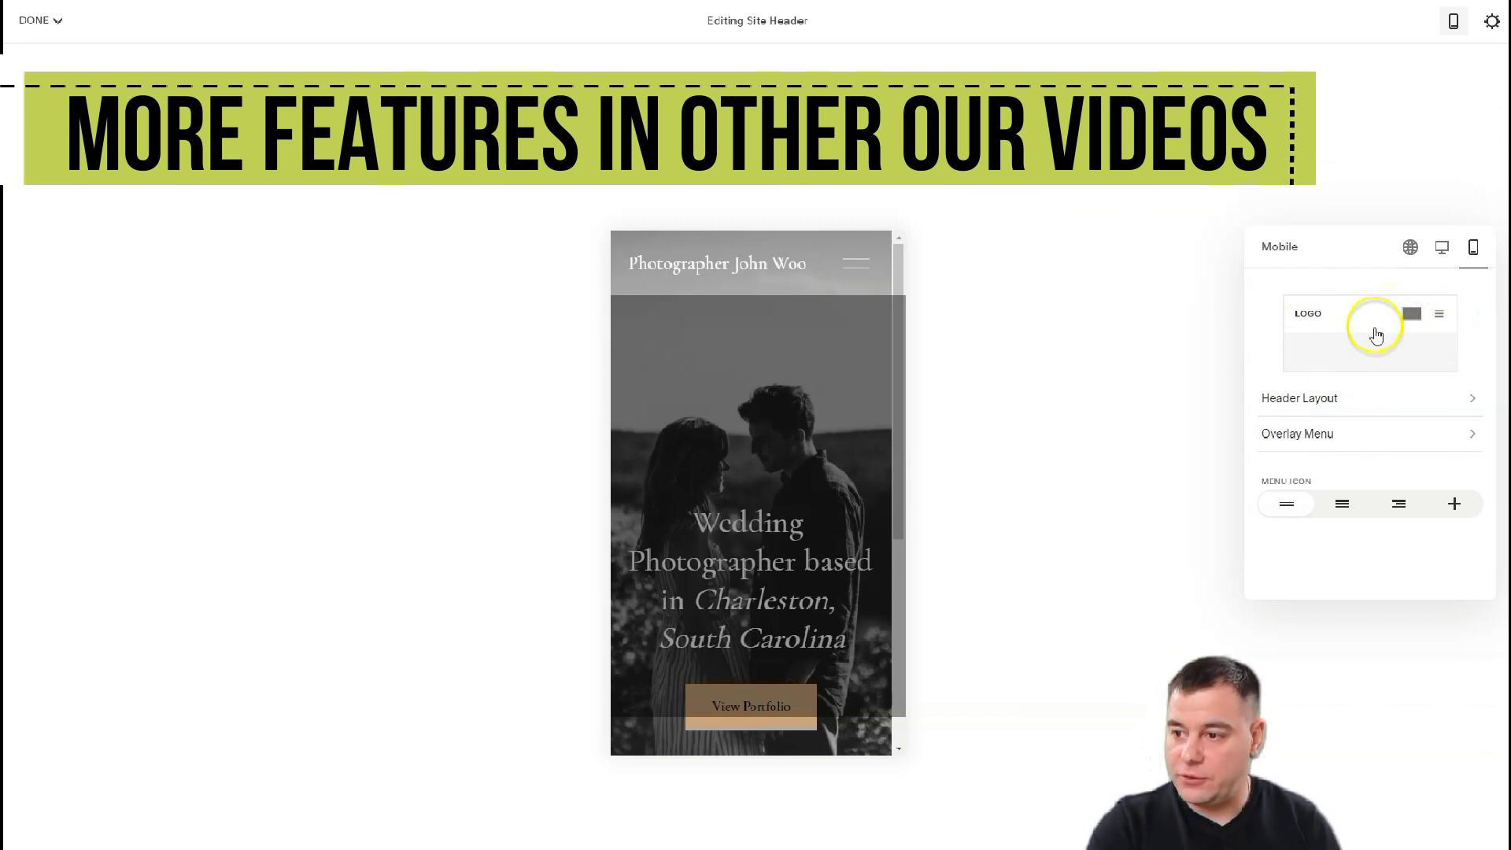
pyautogui.click(1342, 407)
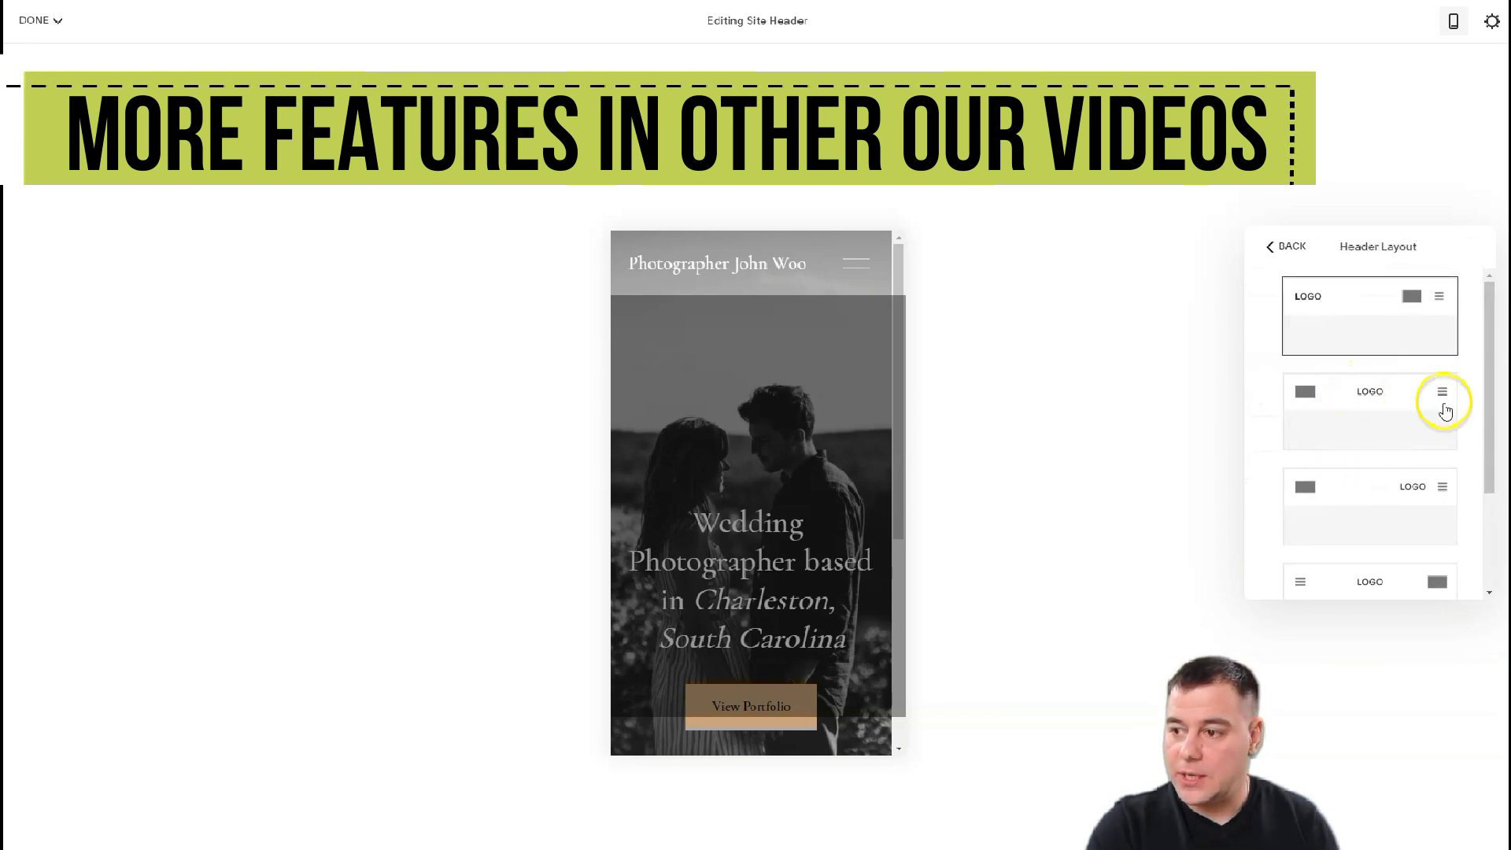
pyautogui.click(1373, 413)
pyautogui.click(1368, 508)
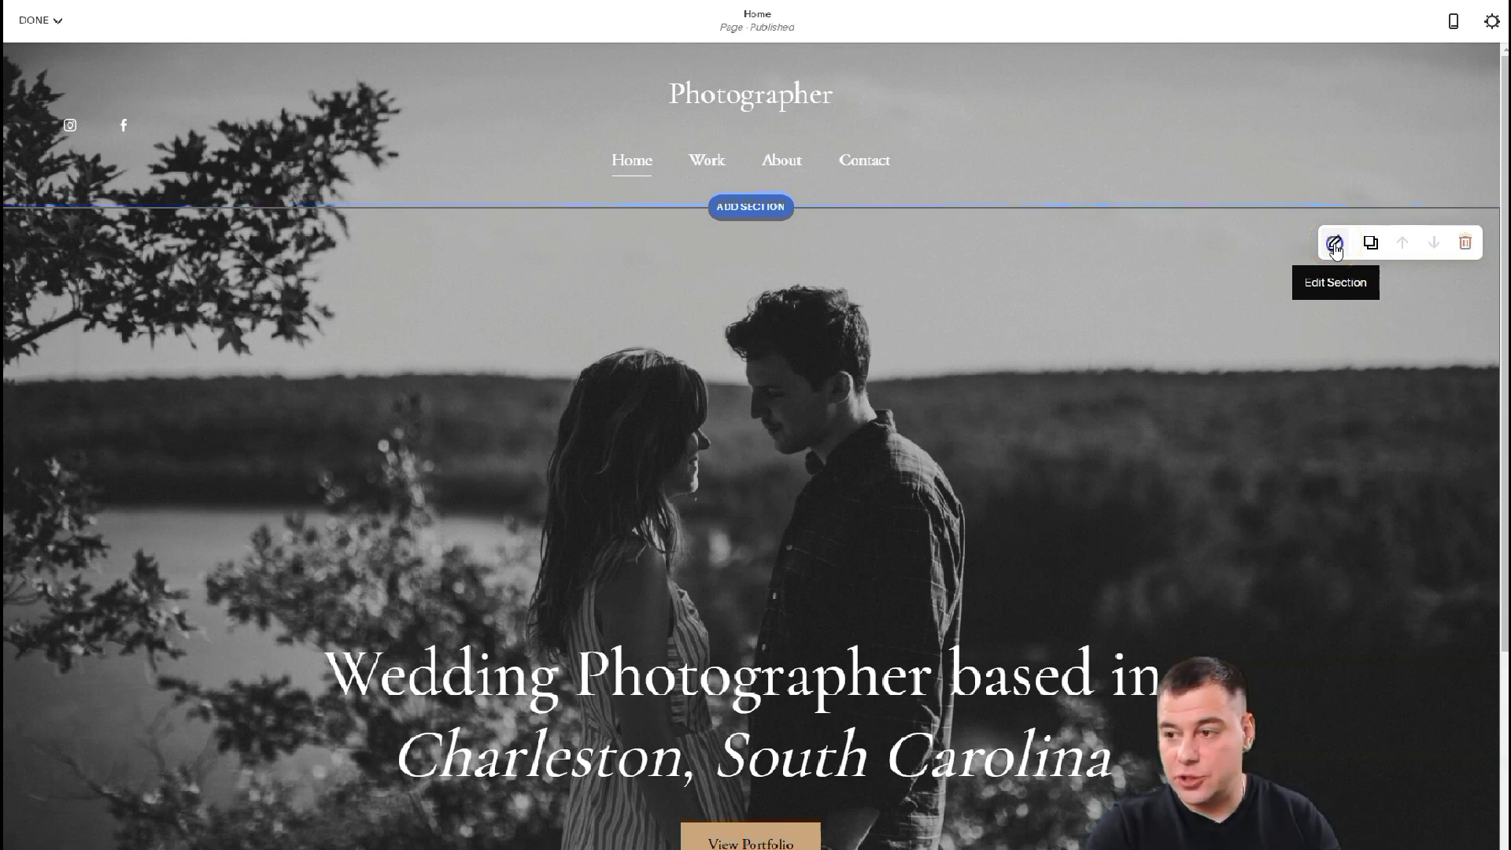
# Step: Replace the home page's hero section background image with the beach wedding ceremony photo
pyautogui.click(1335, 245)
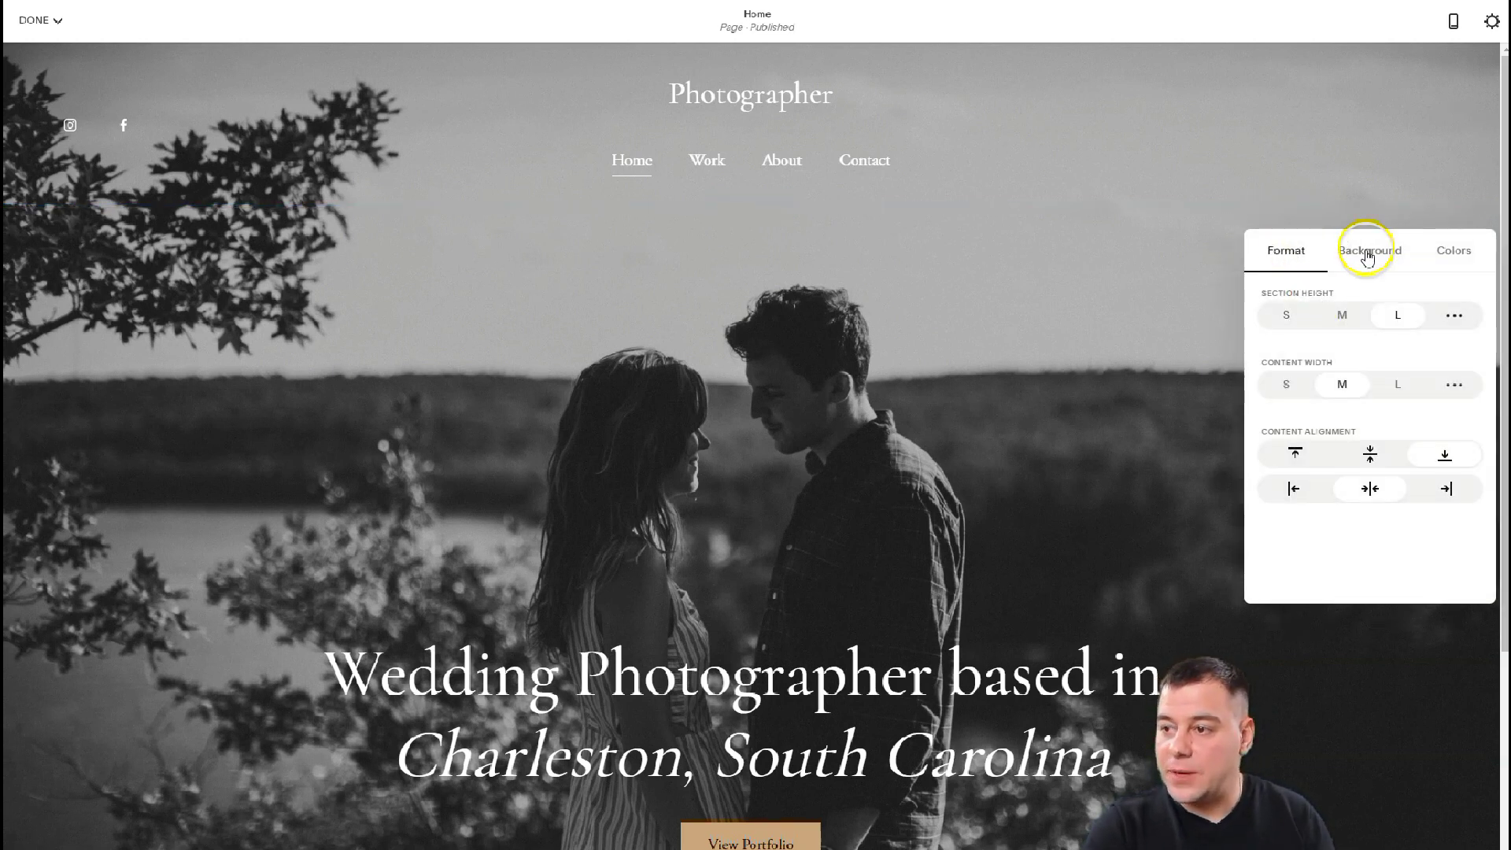
pyautogui.click(1370, 256)
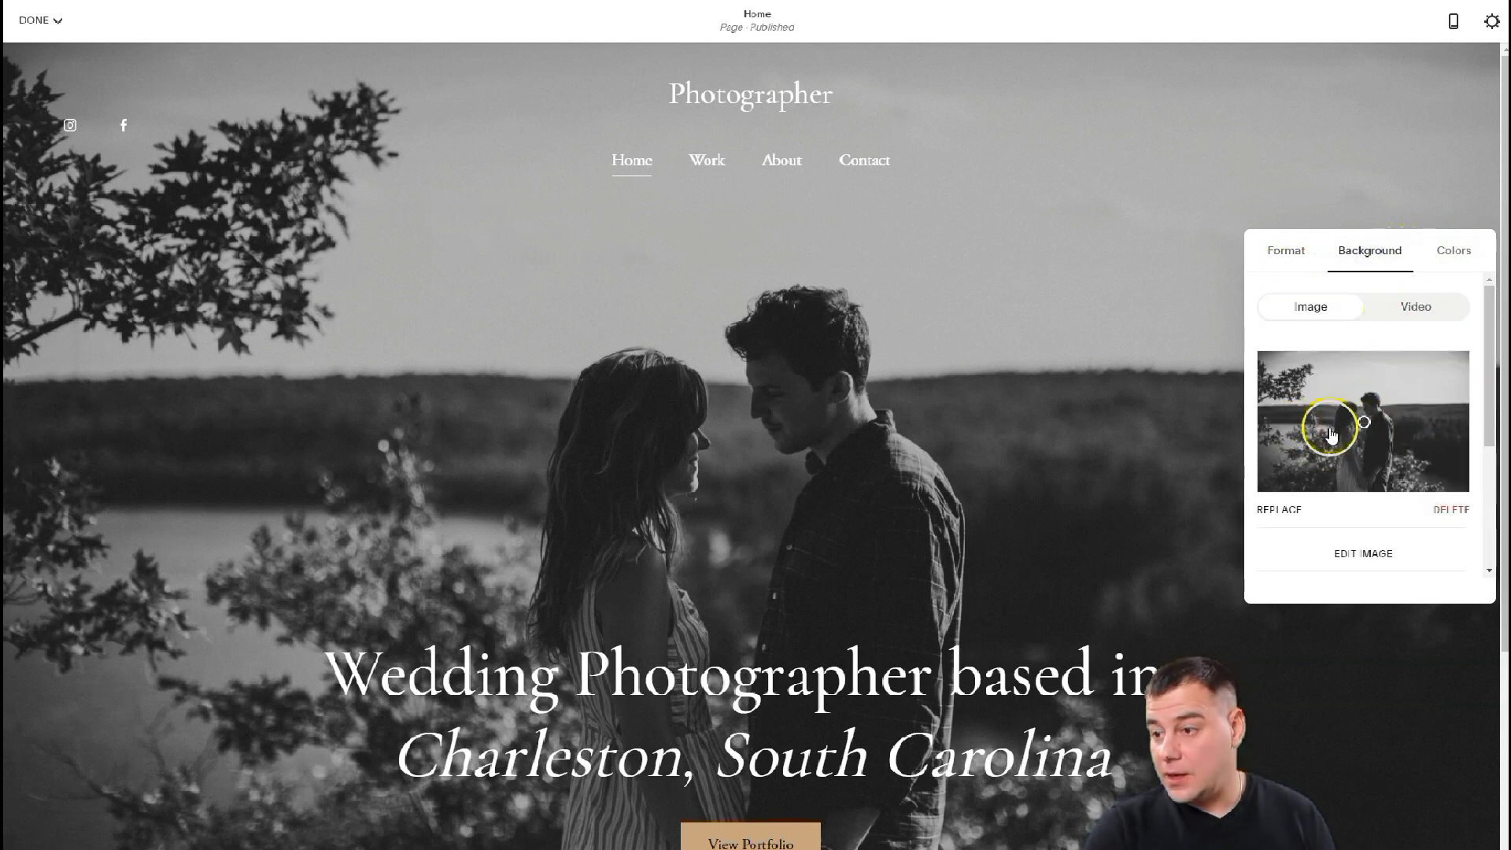
pyautogui.click(1450, 511)
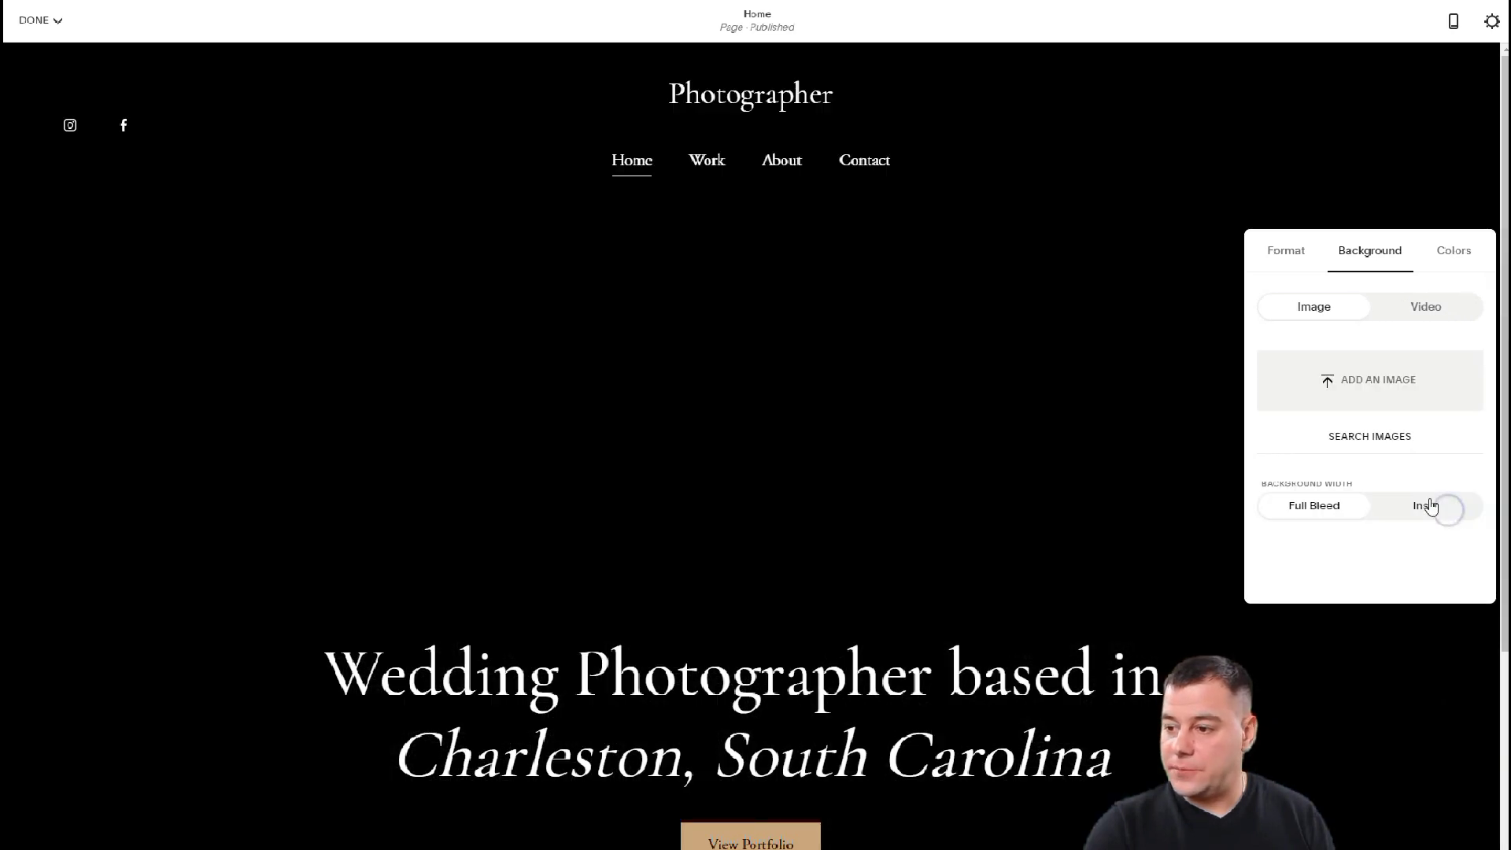
pyautogui.click(1354, 389)
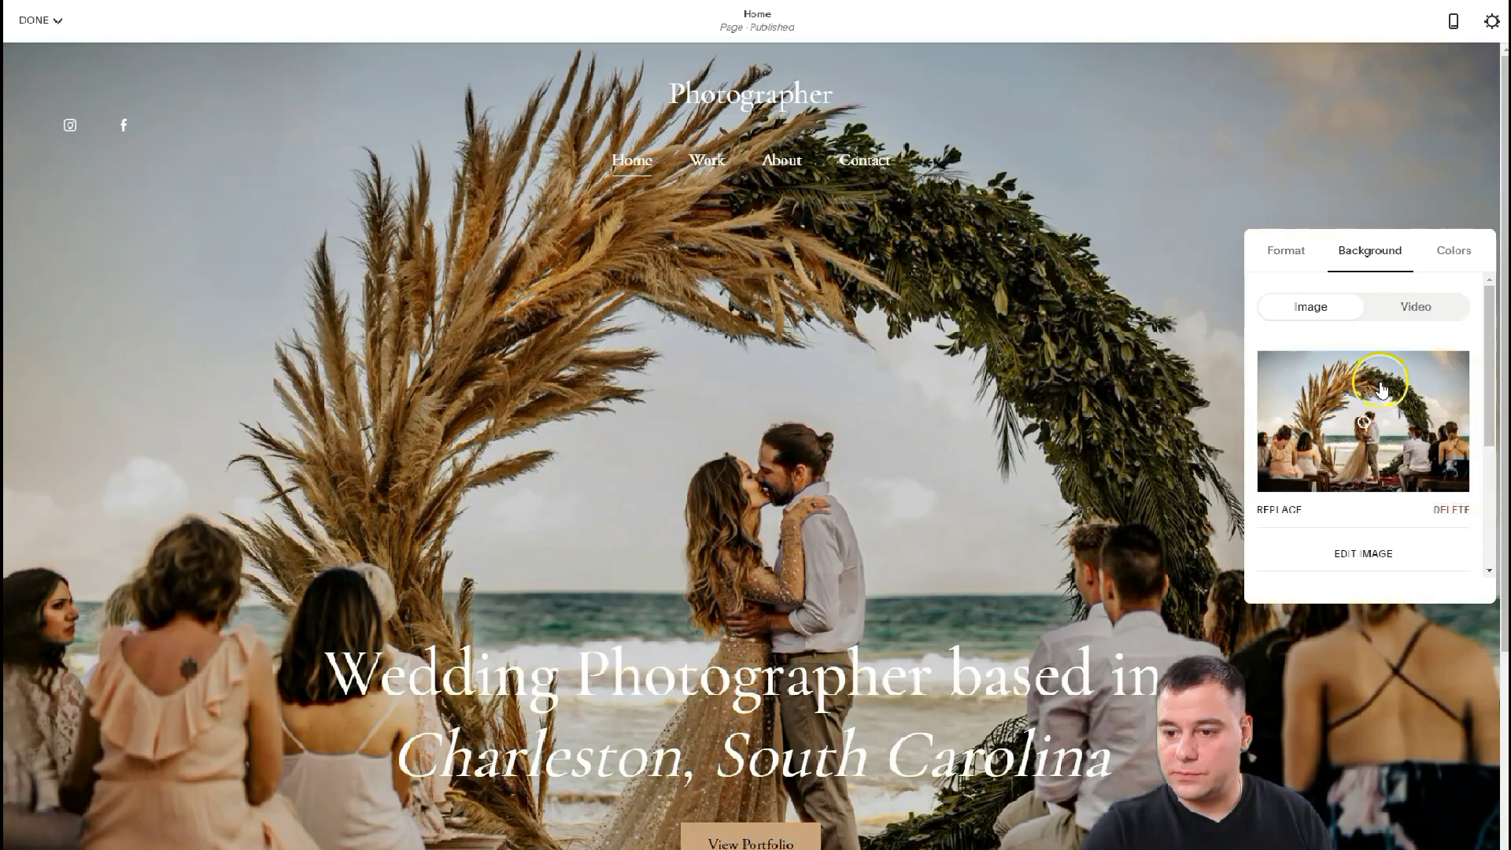
pyautogui.click(981, 449)
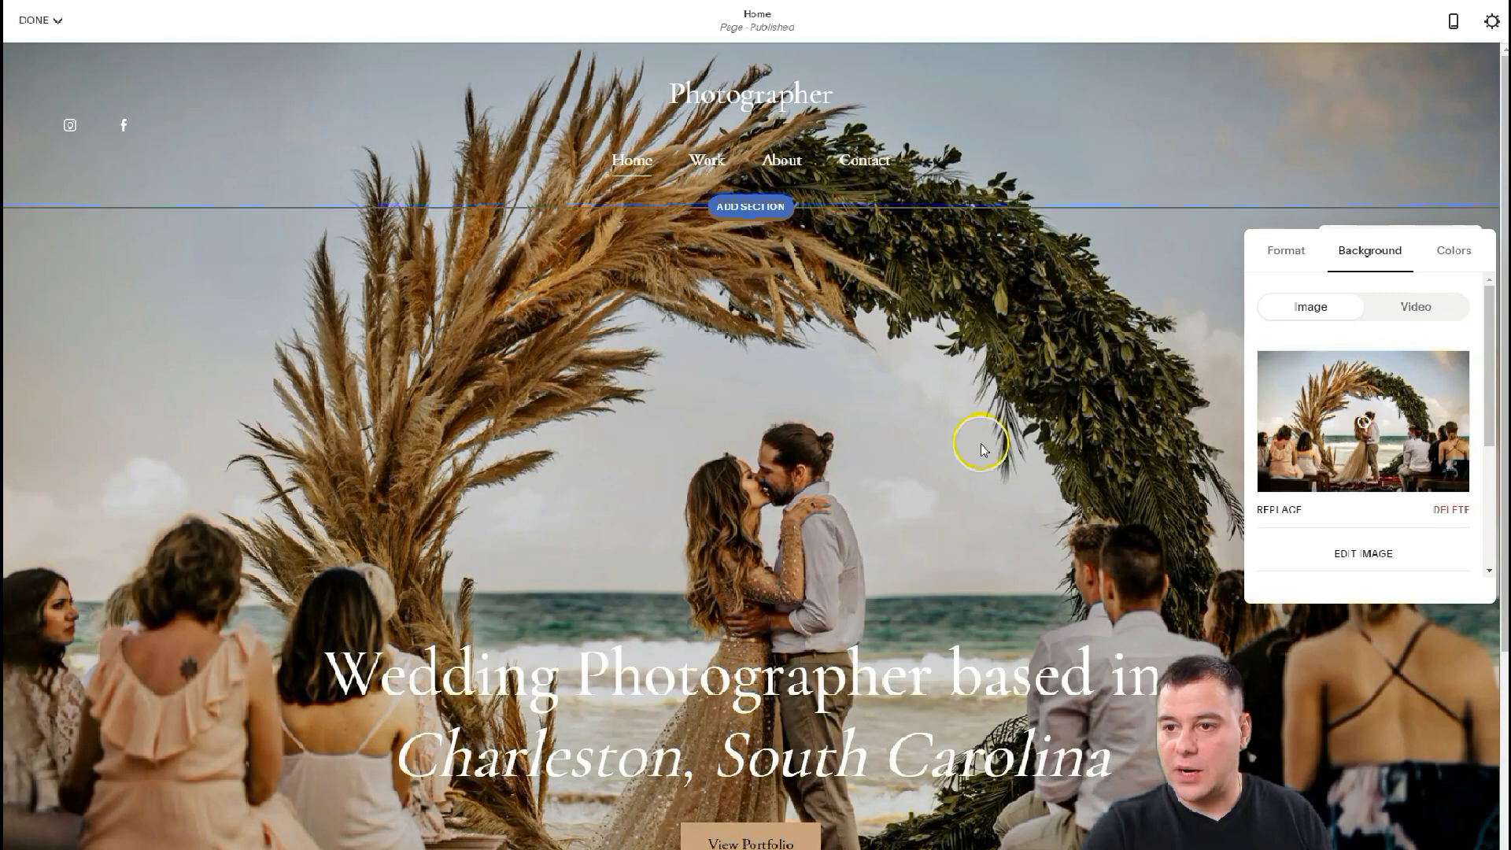
# Step: Try the video background option for the hero section and switch back to the image background
pyautogui.click(1415, 308)
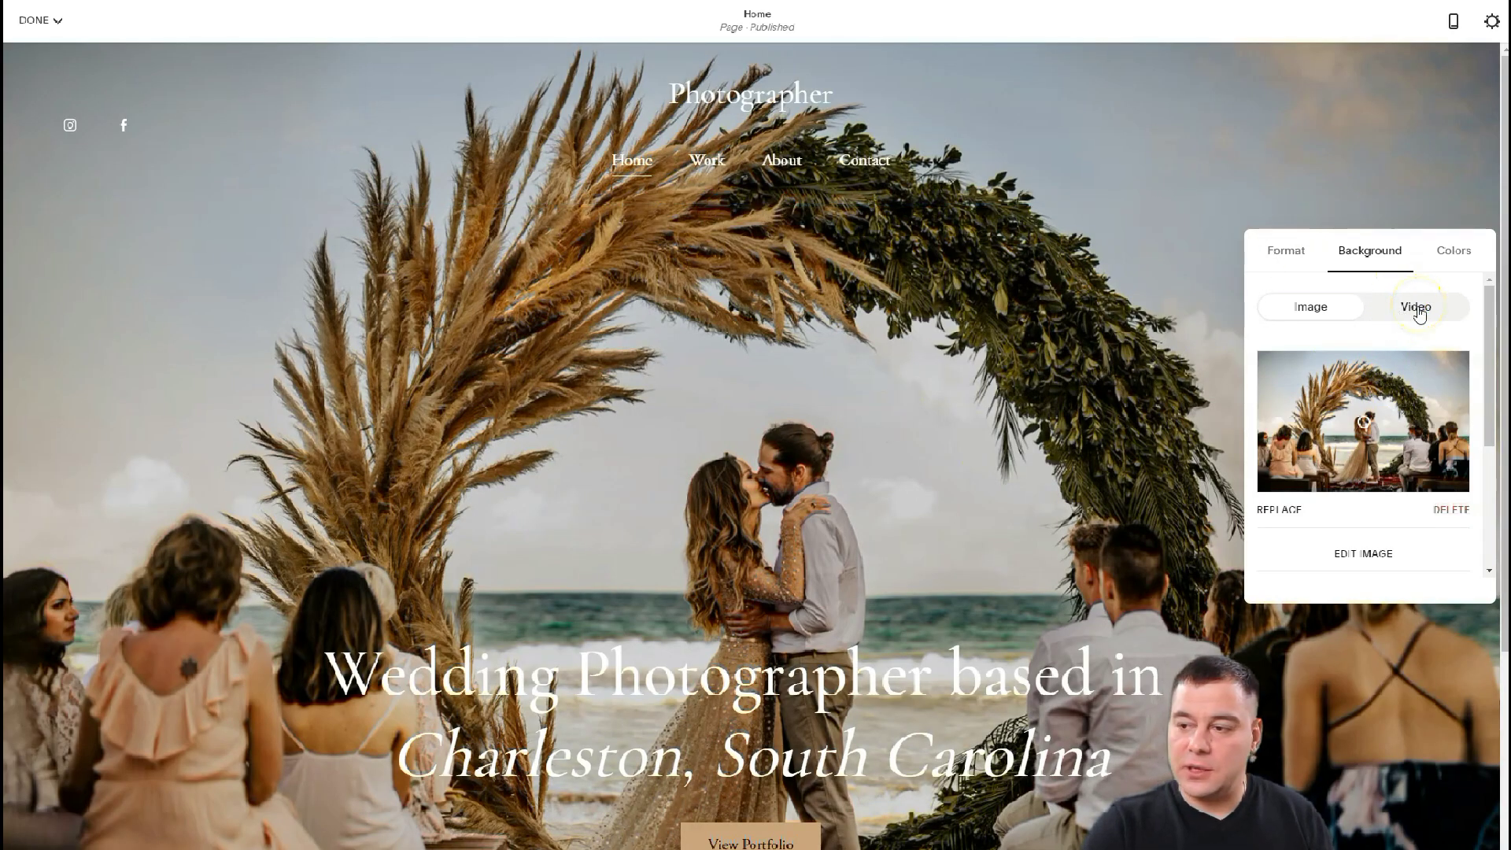
pyautogui.click(1417, 309)
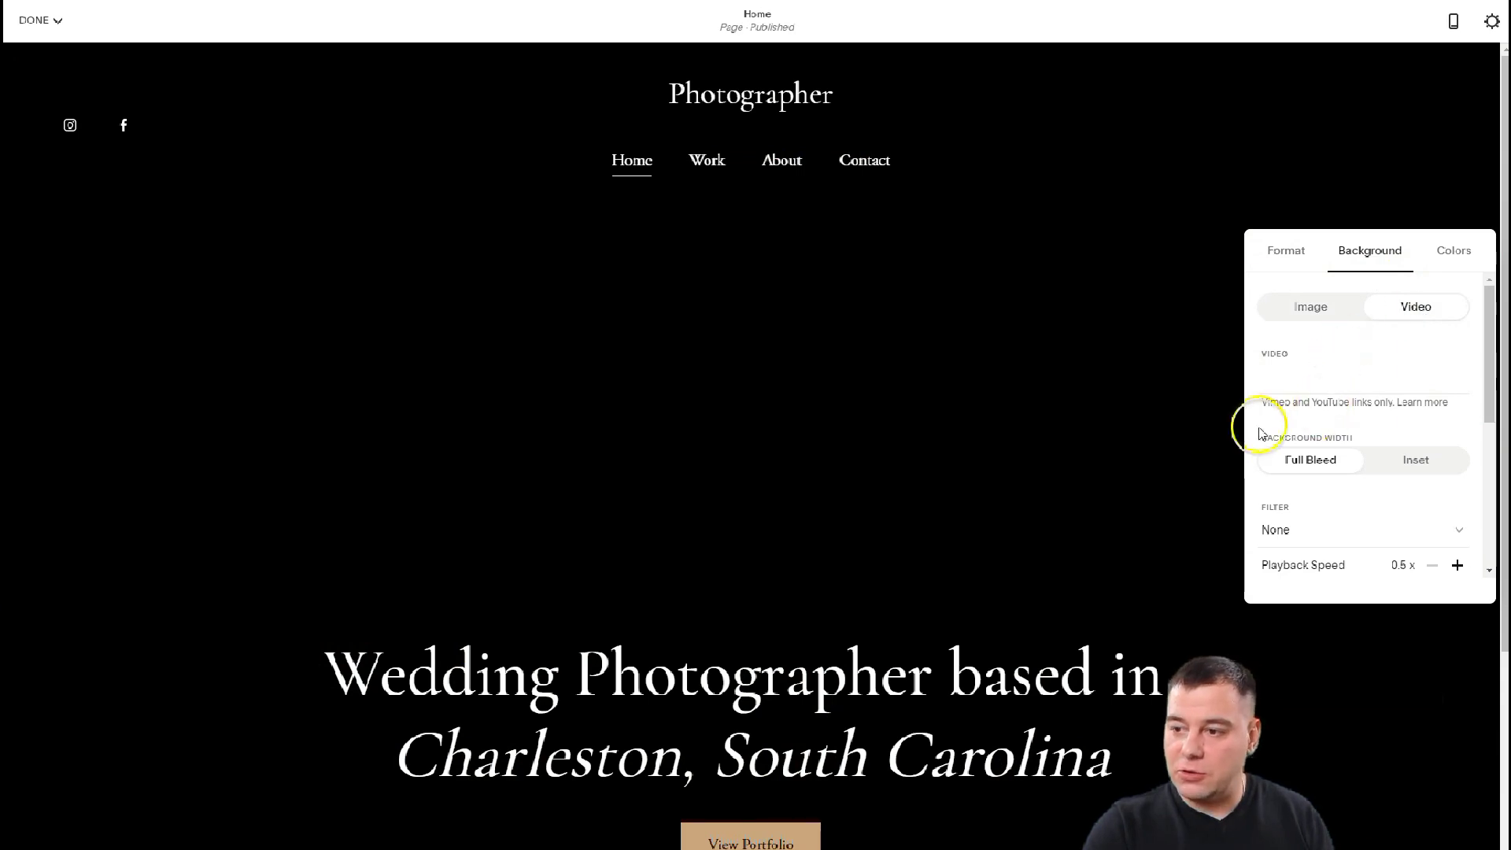
pyautogui.click(1313, 307)
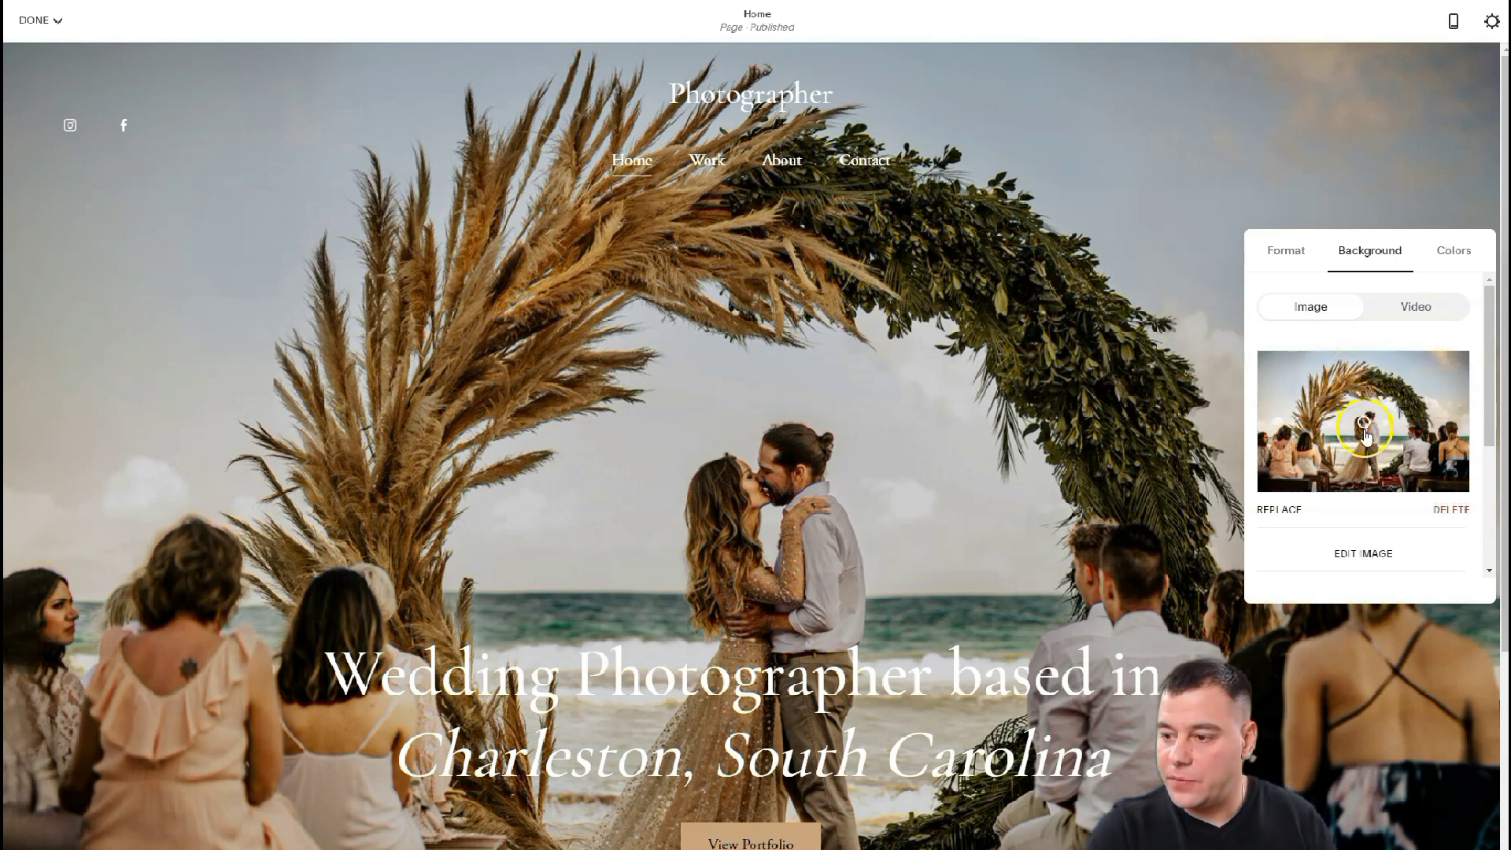
# Step: Review the image editor's adjustments and filters for the background photo, and the color themes offered for the hero section
pyautogui.click(1364, 555)
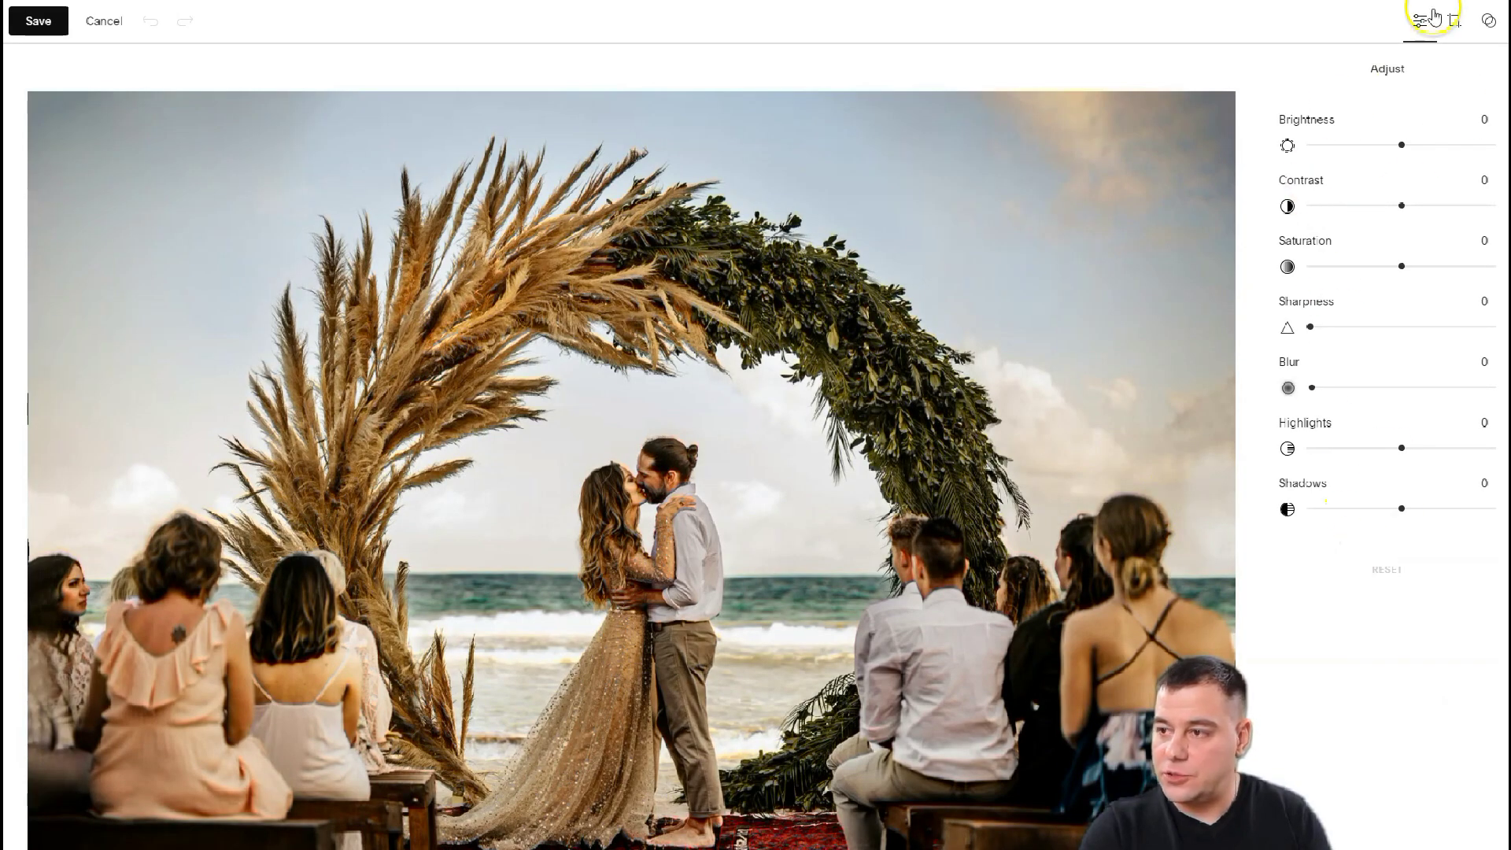
pyautogui.click(1489, 22)
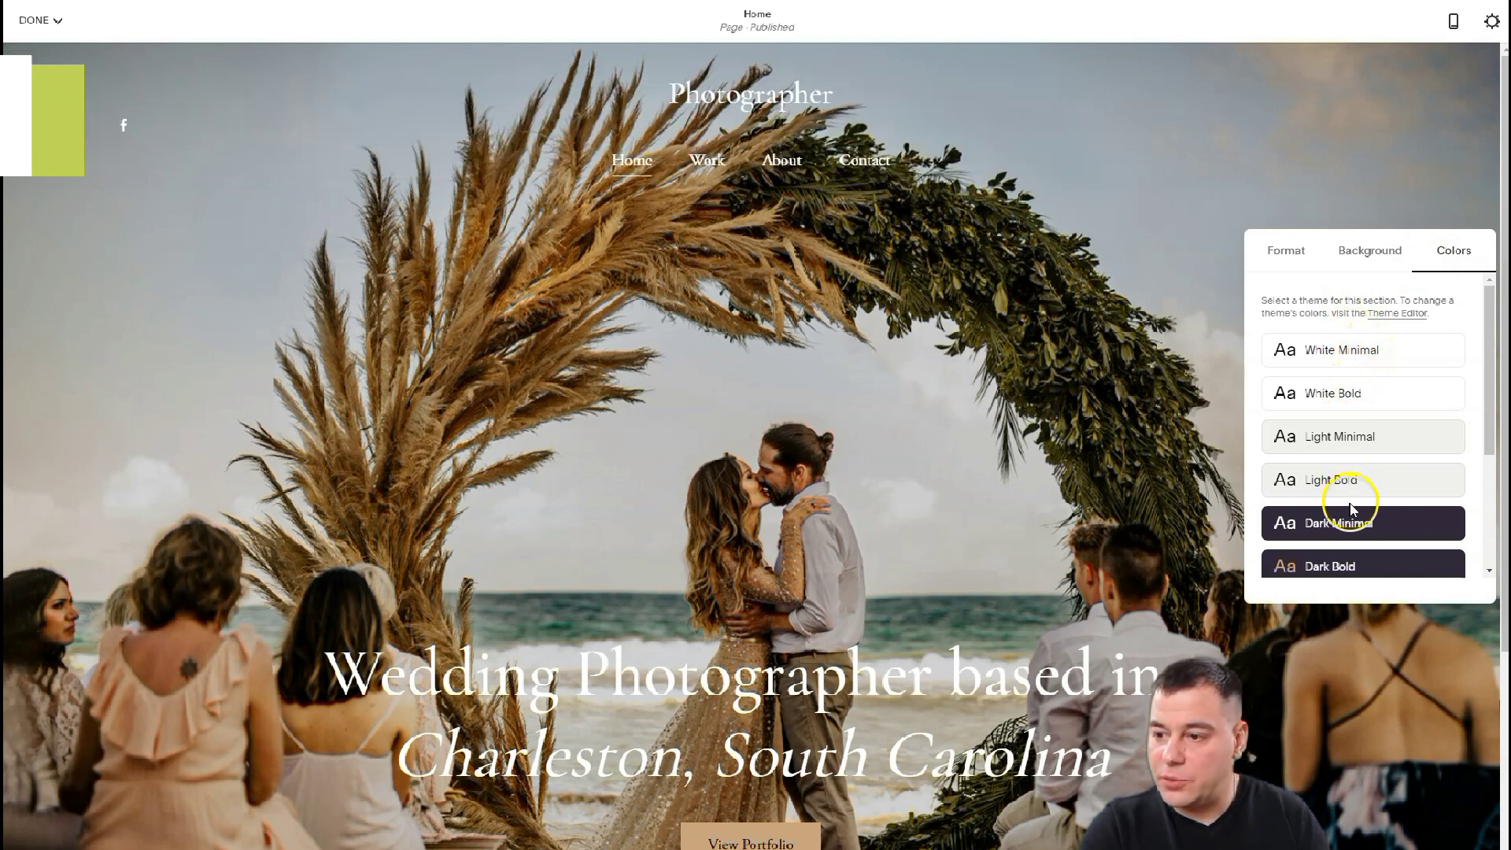
pyautogui.scroll(-2, 1353, 455)
pyautogui.scroll(1, 1355, 464)
pyautogui.scroll(2, 1355, 463)
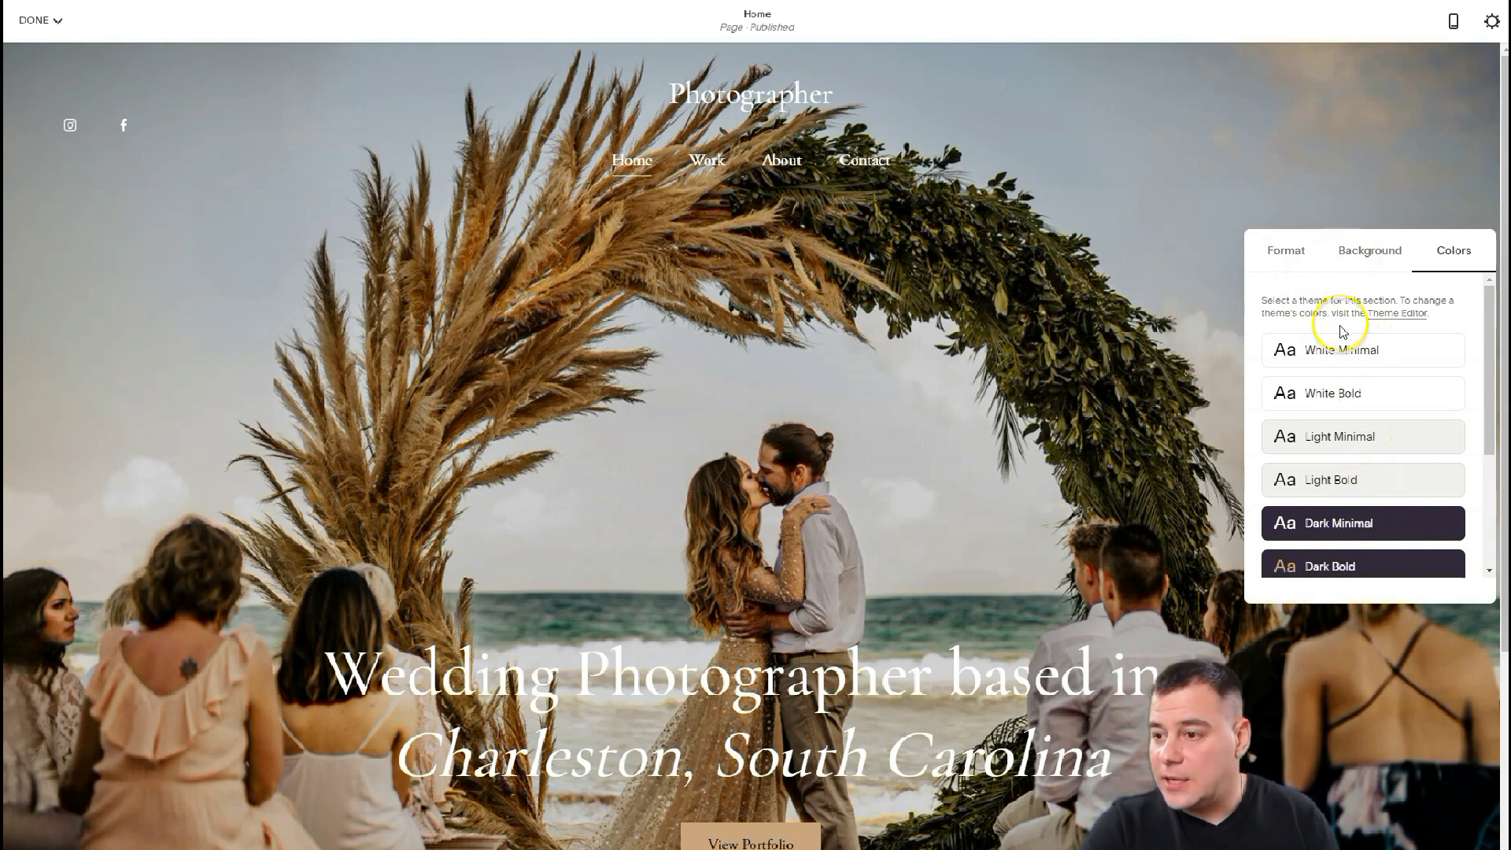
# Step: Try the small section height and the small and large content widths on the hero section, restoring height L and width M
pyautogui.click(1283, 255)
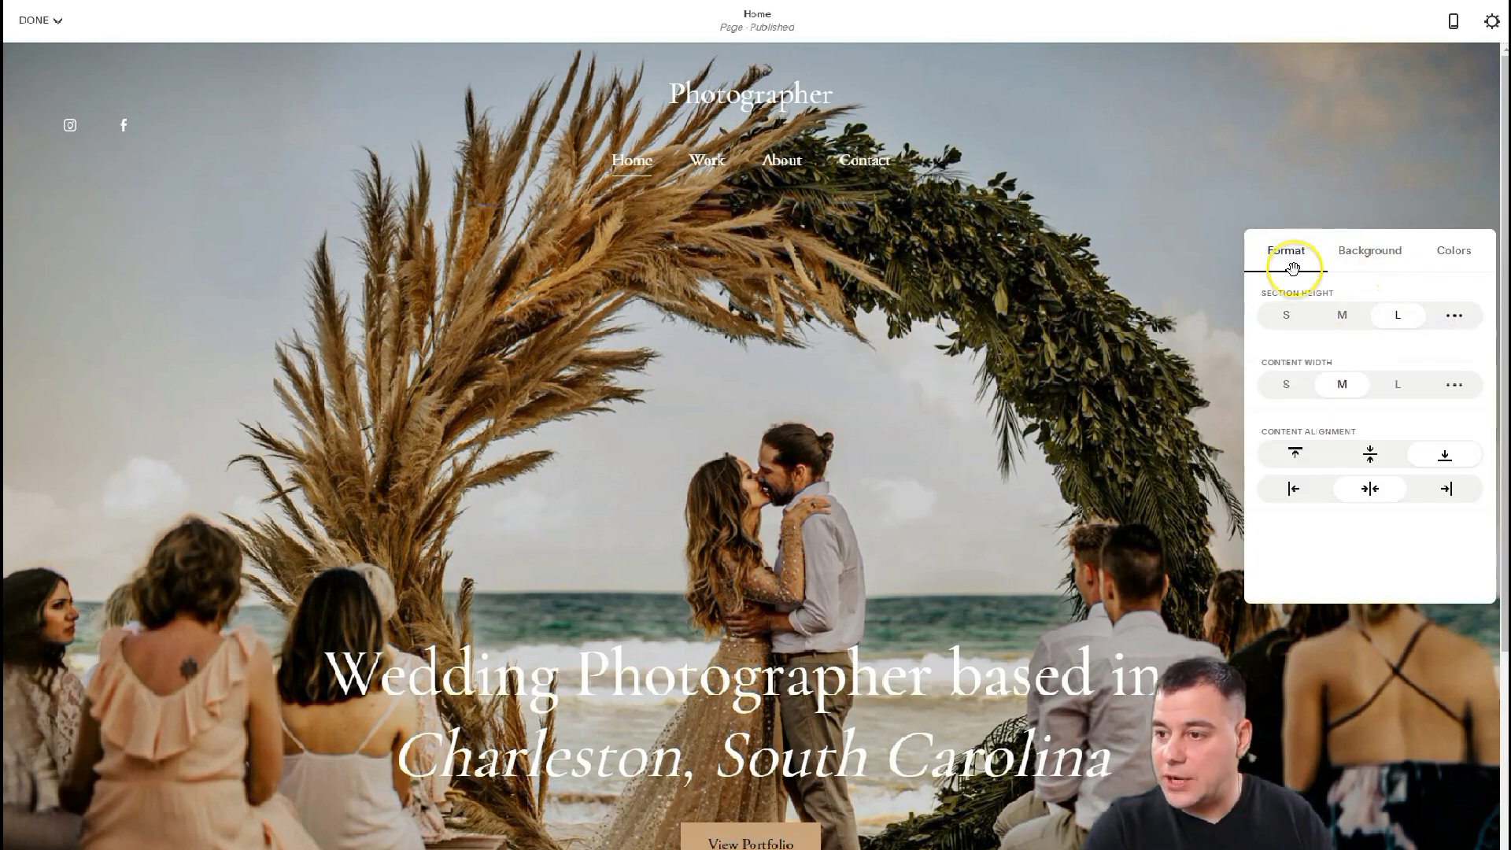
pyautogui.click(1287, 315)
pyautogui.click(1398, 315)
pyautogui.click(1285, 385)
pyautogui.click(1342, 385)
pyautogui.click(1398, 384)
pyautogui.click(1341, 387)
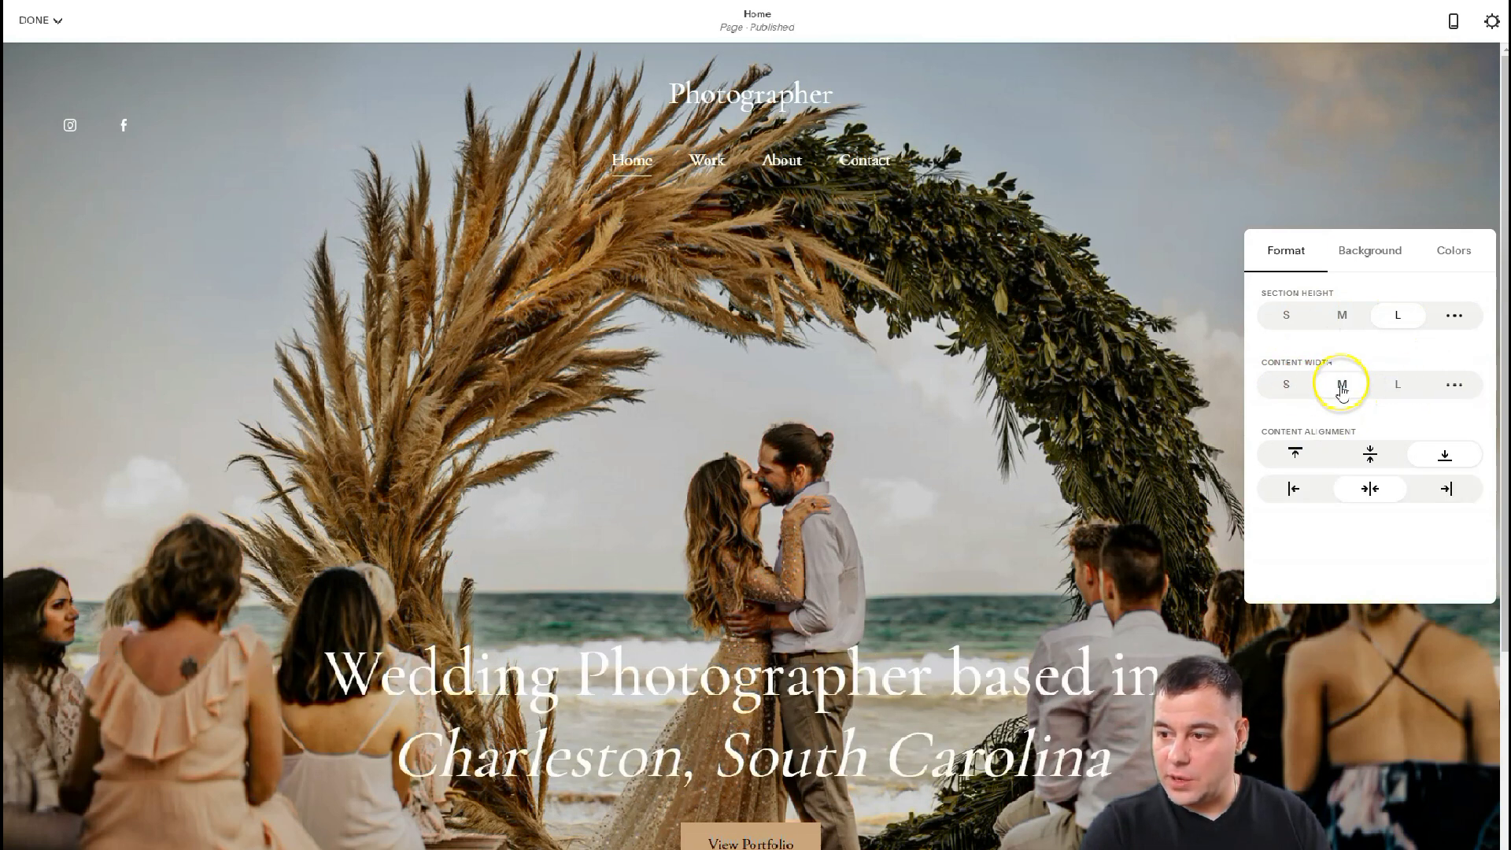
# Step: Try other content alignments for the hero text, including vertical middle, and return it to bottom center
pyautogui.click(1373, 463)
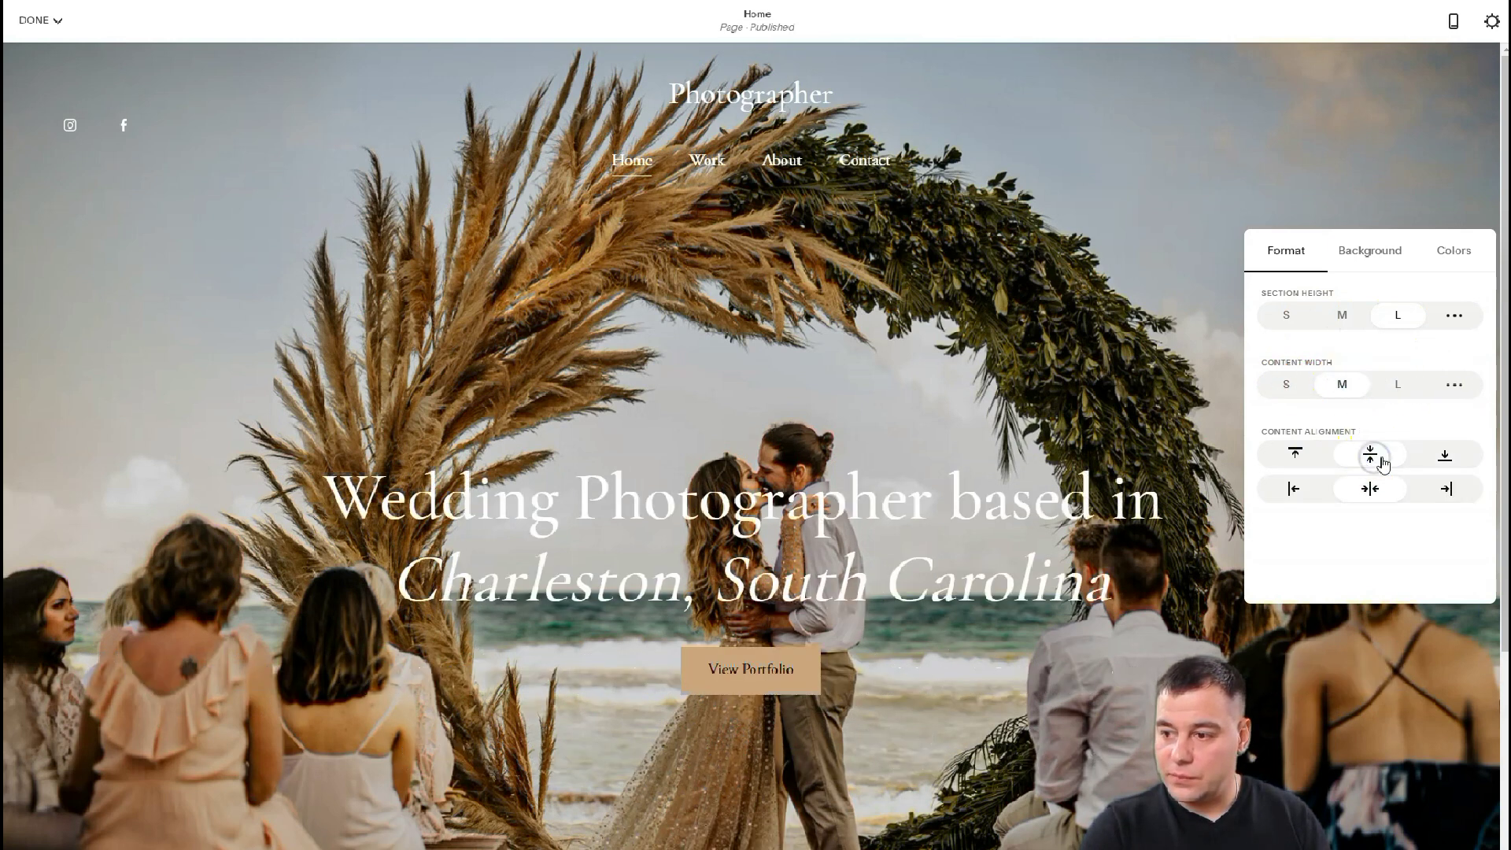
pyautogui.click(1445, 460)
pyautogui.click(1293, 488)
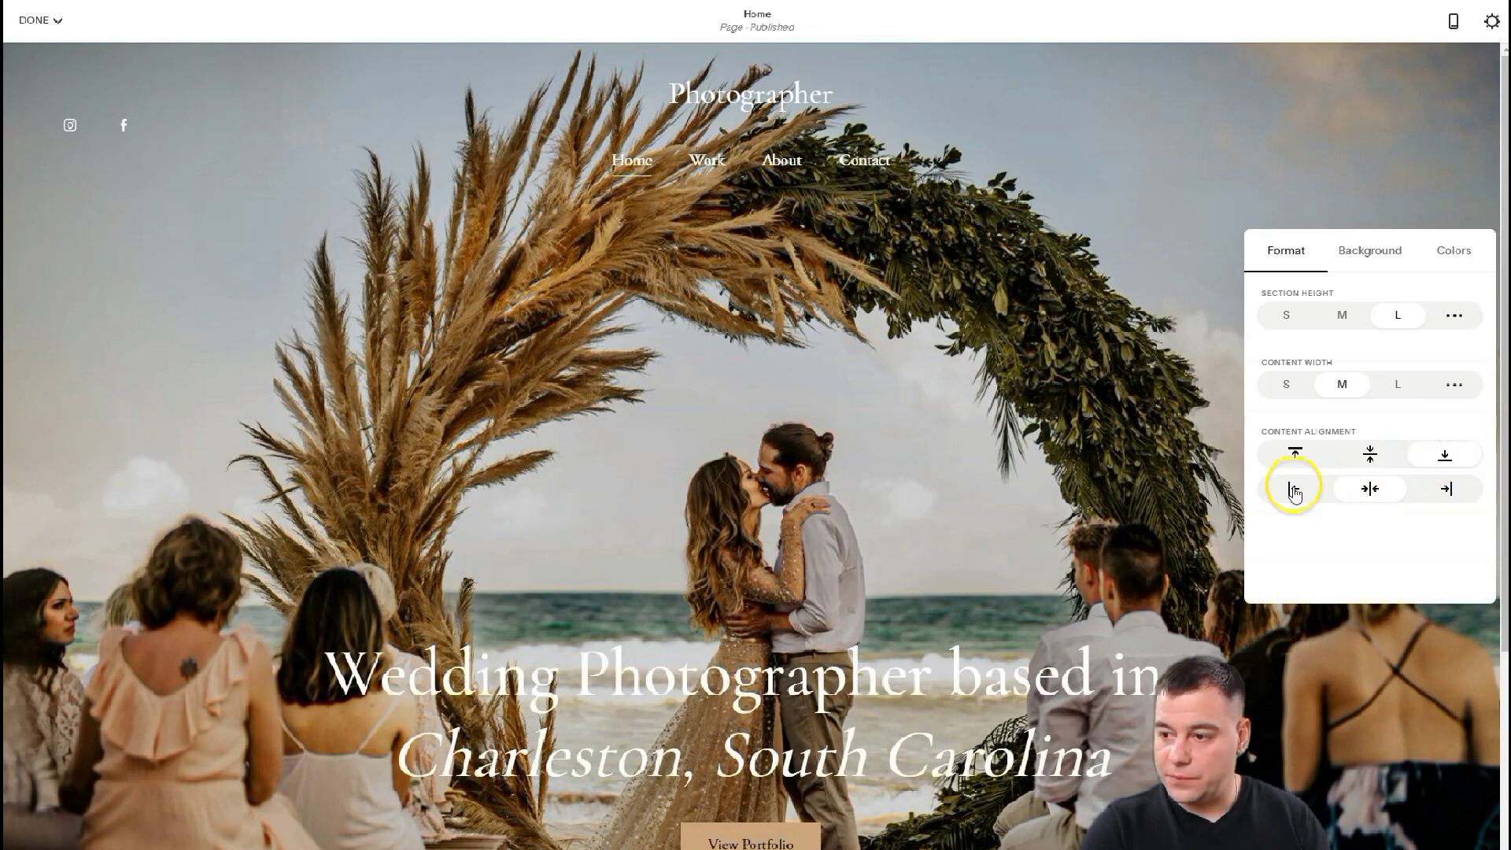
pyautogui.scroll(-1, 850, 403)
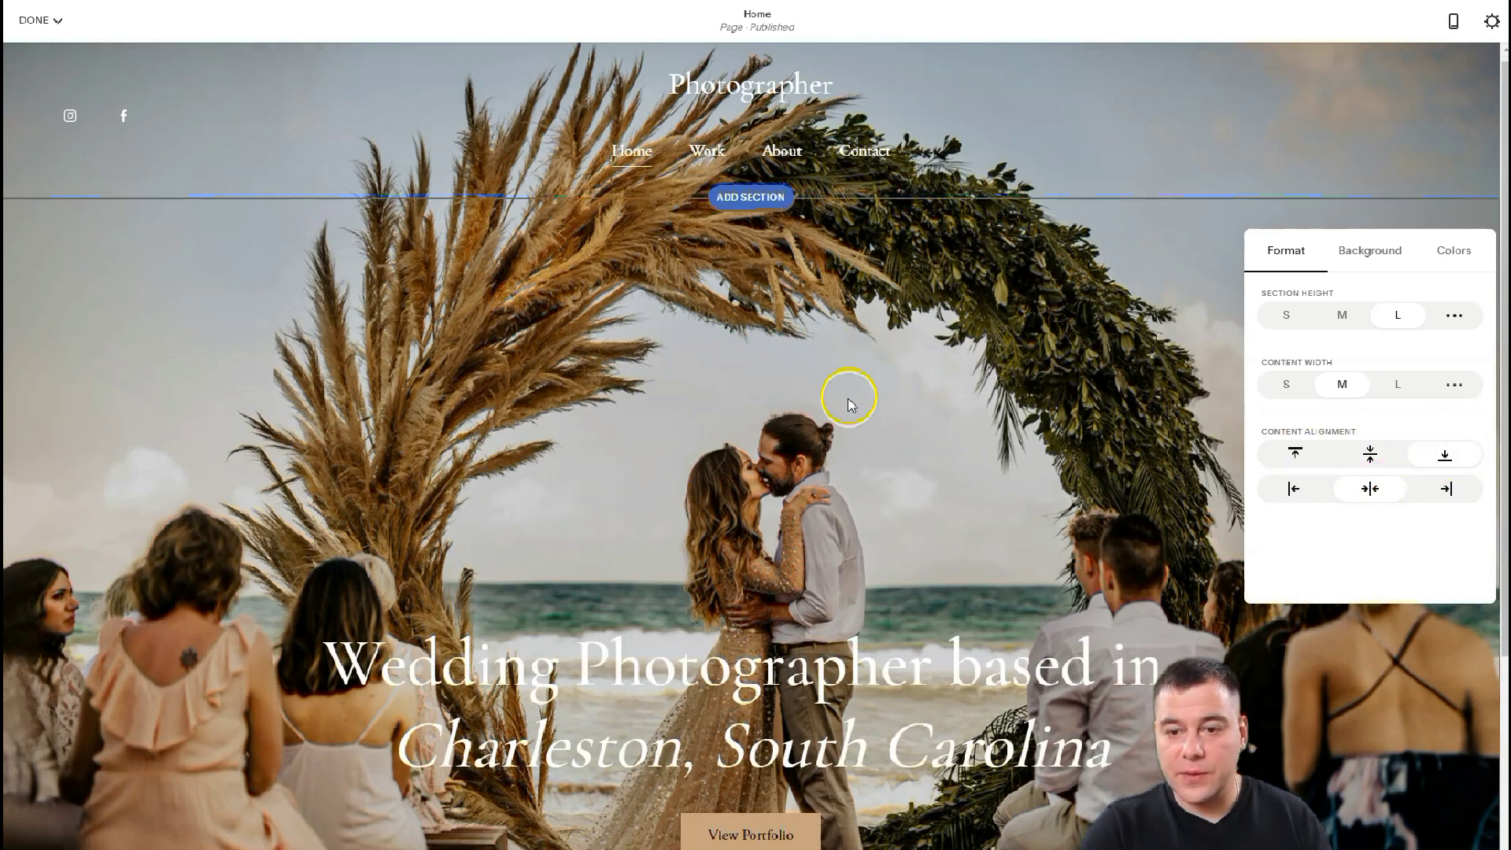
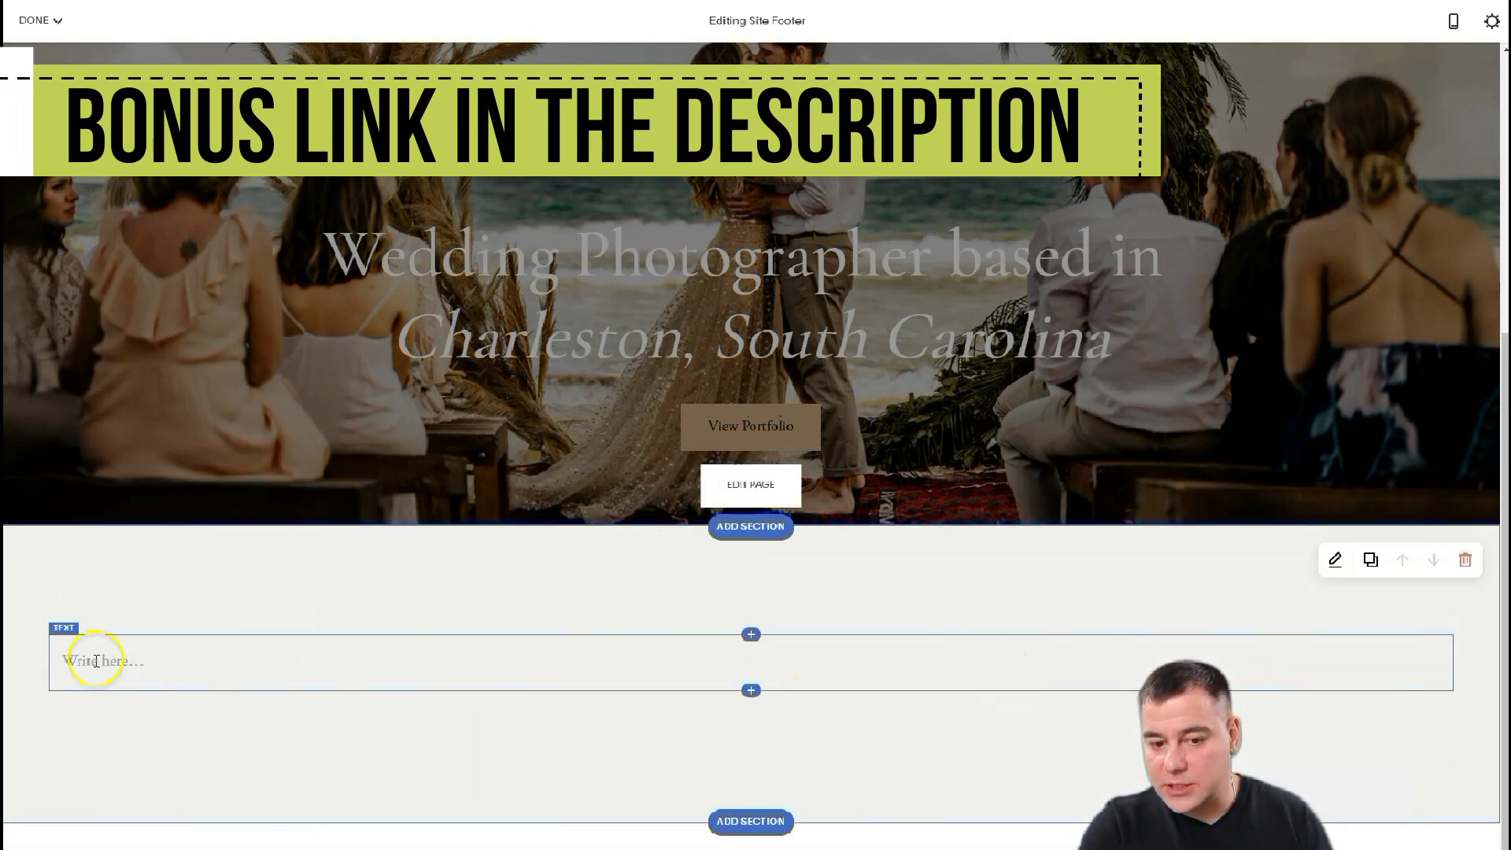
# Step: Delete the existing footer section and add the ready-made footer with a centered site title, newsletter sign-up and About, Contact and Follow links
pyautogui.click(1464, 561)
pyautogui.click(805, 522)
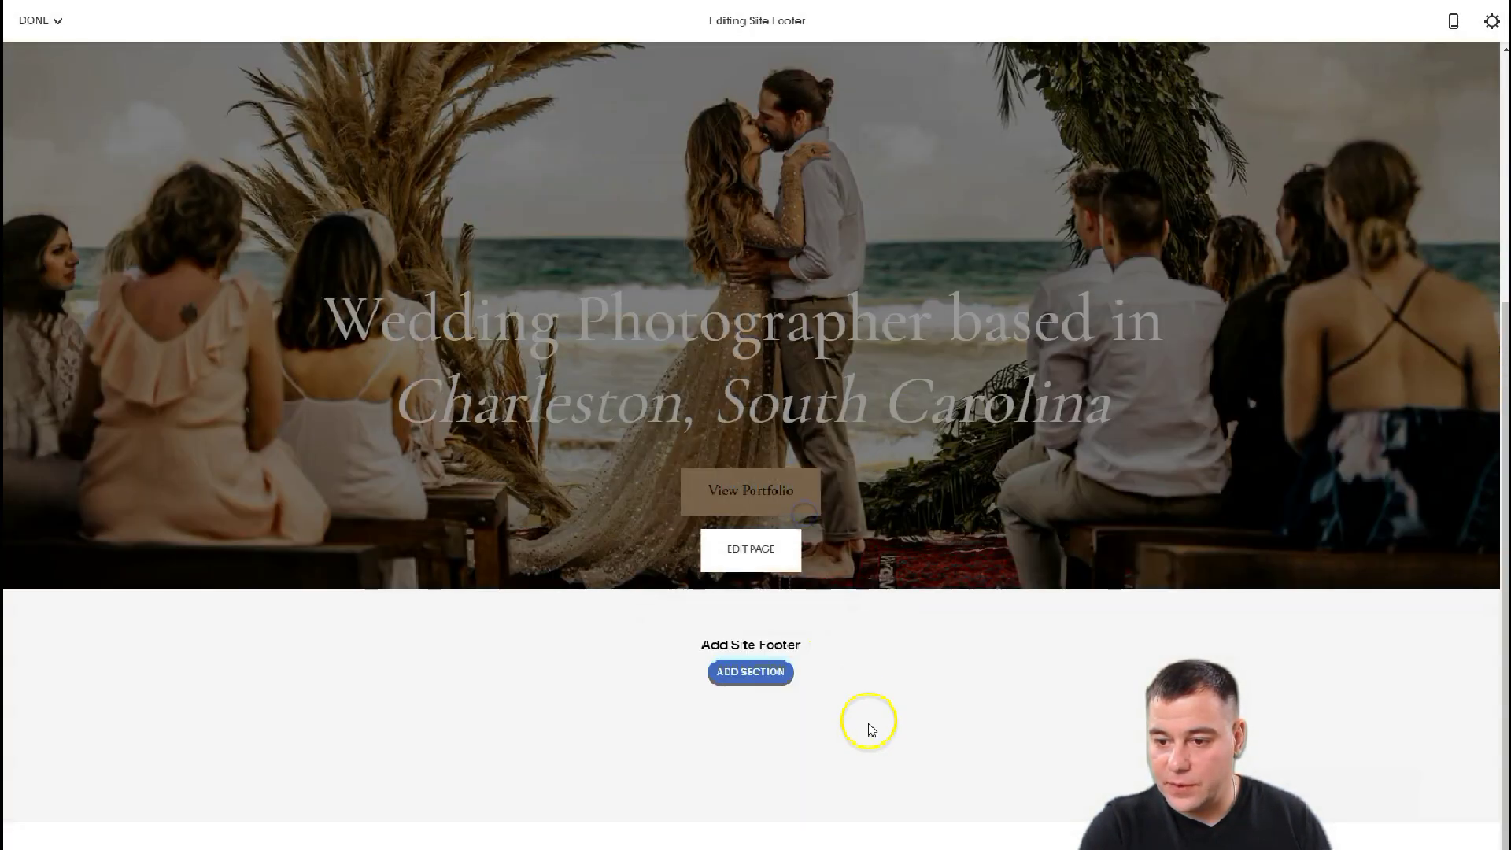
pyautogui.click(750, 672)
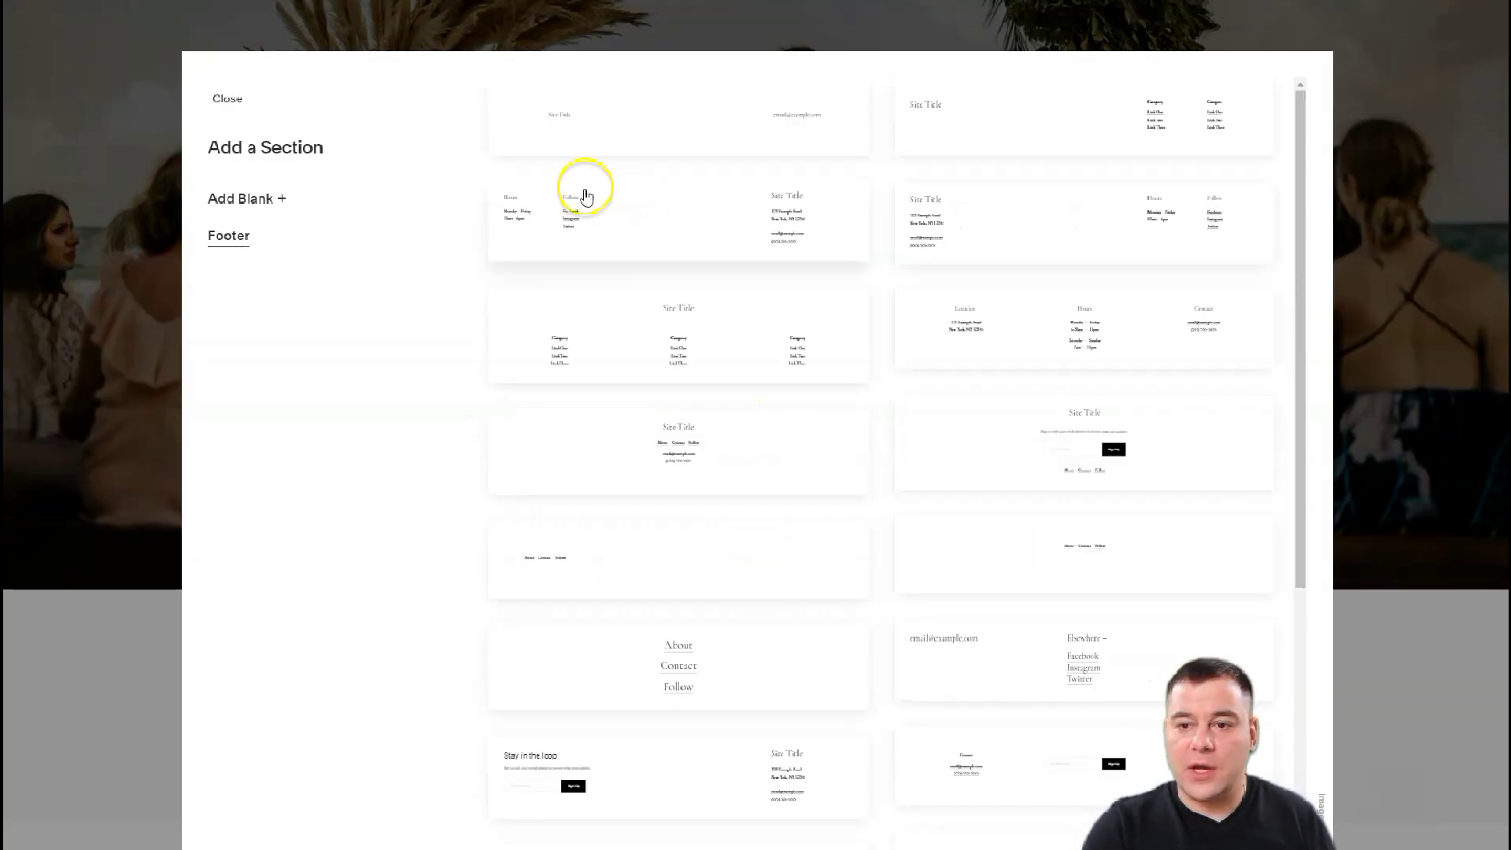
pyautogui.scroll(-6, 959, 275)
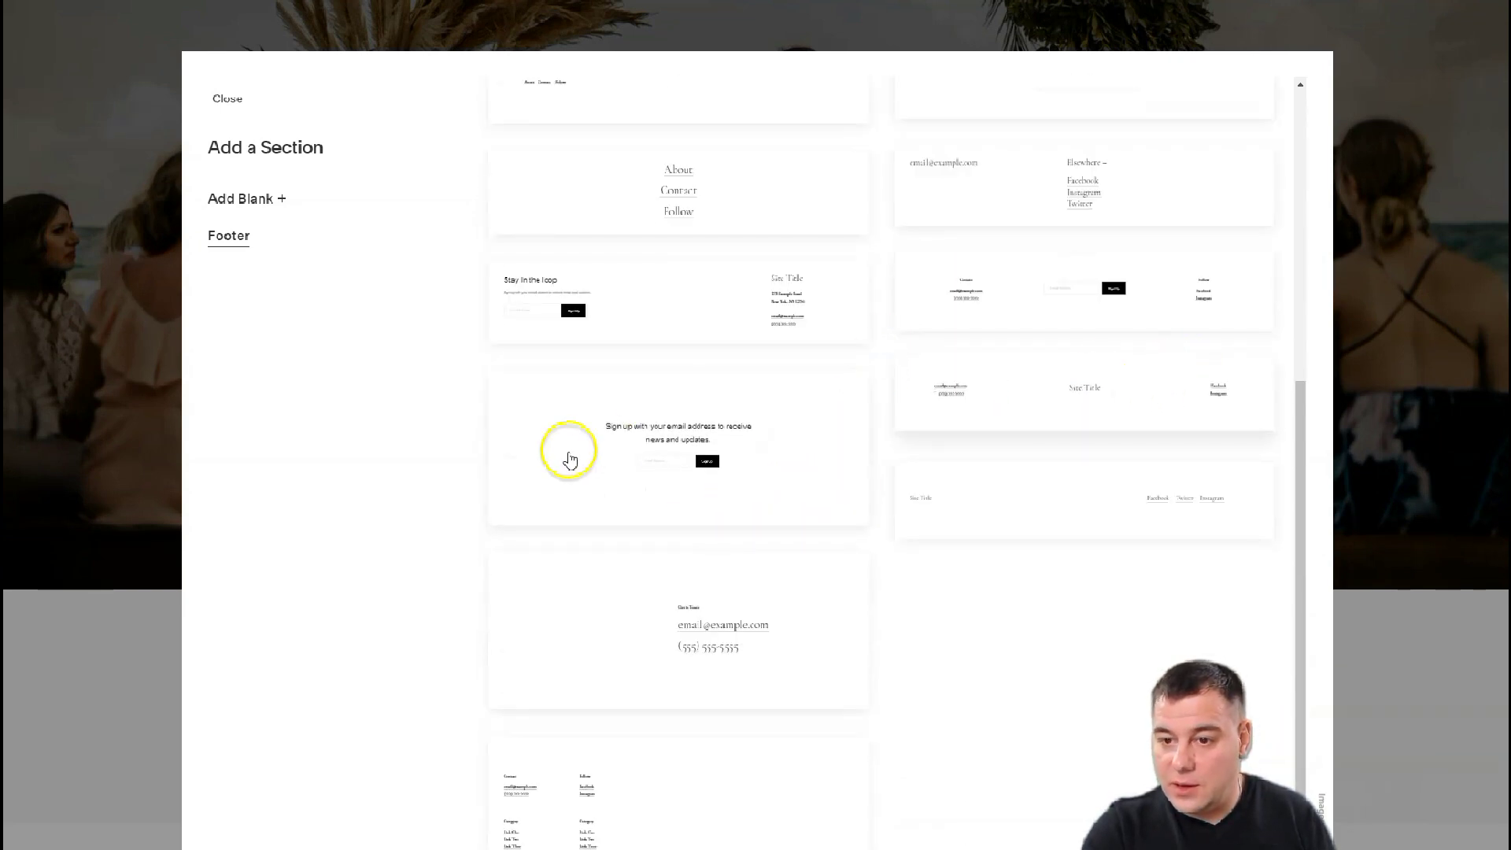
pyautogui.scroll(1, 727, 404)
pyautogui.scroll(3, 727, 403)
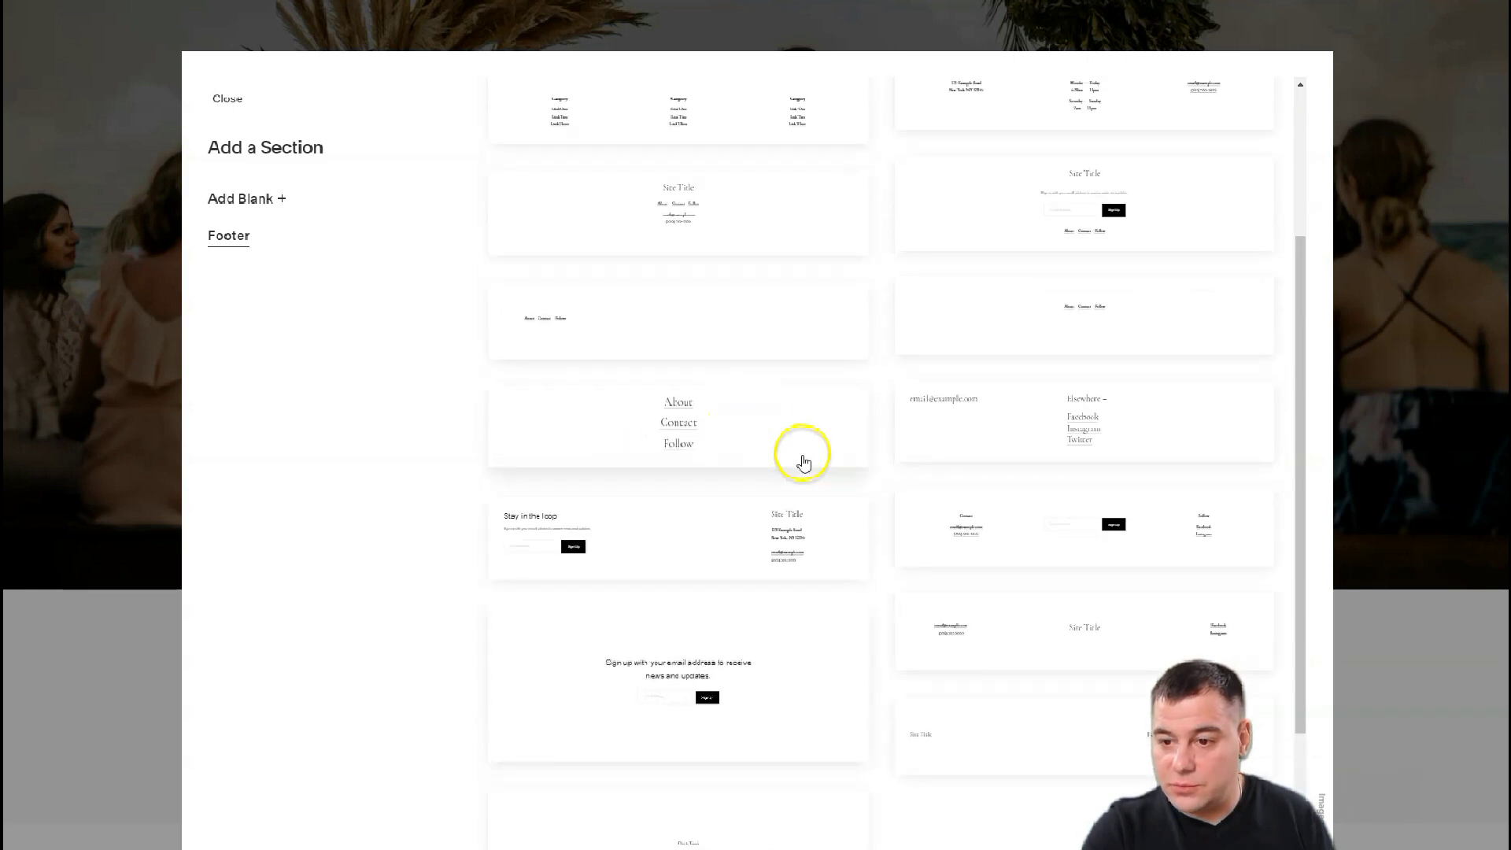
pyautogui.scroll(3, 725, 425)
pyautogui.click(1021, 439)
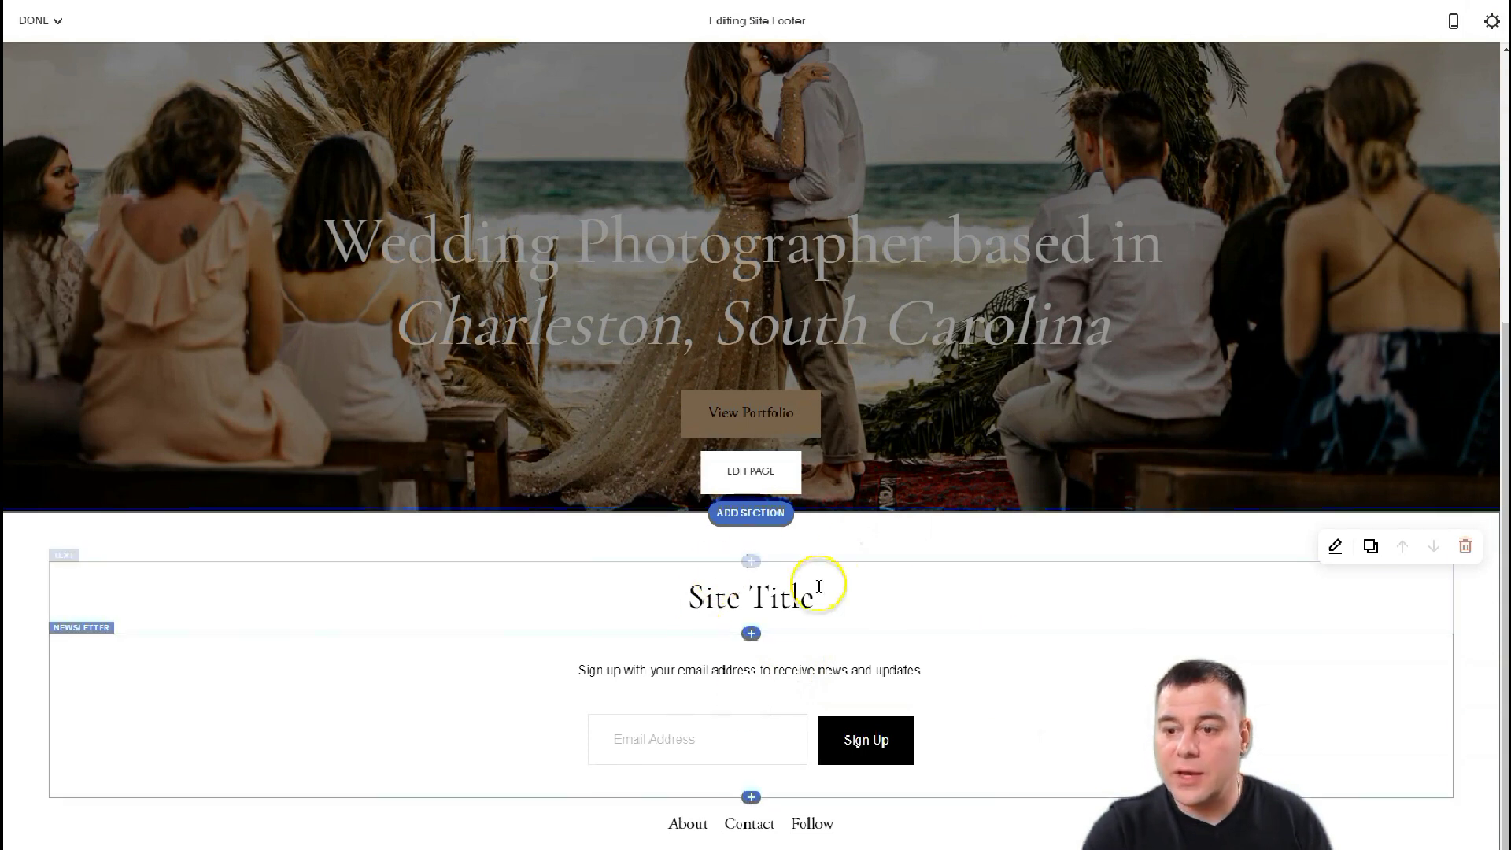
# Step: Move the footer's Site Title text block into its own column to the left of the newsletter form and links
pyautogui.scroll(-1, 650, 754)
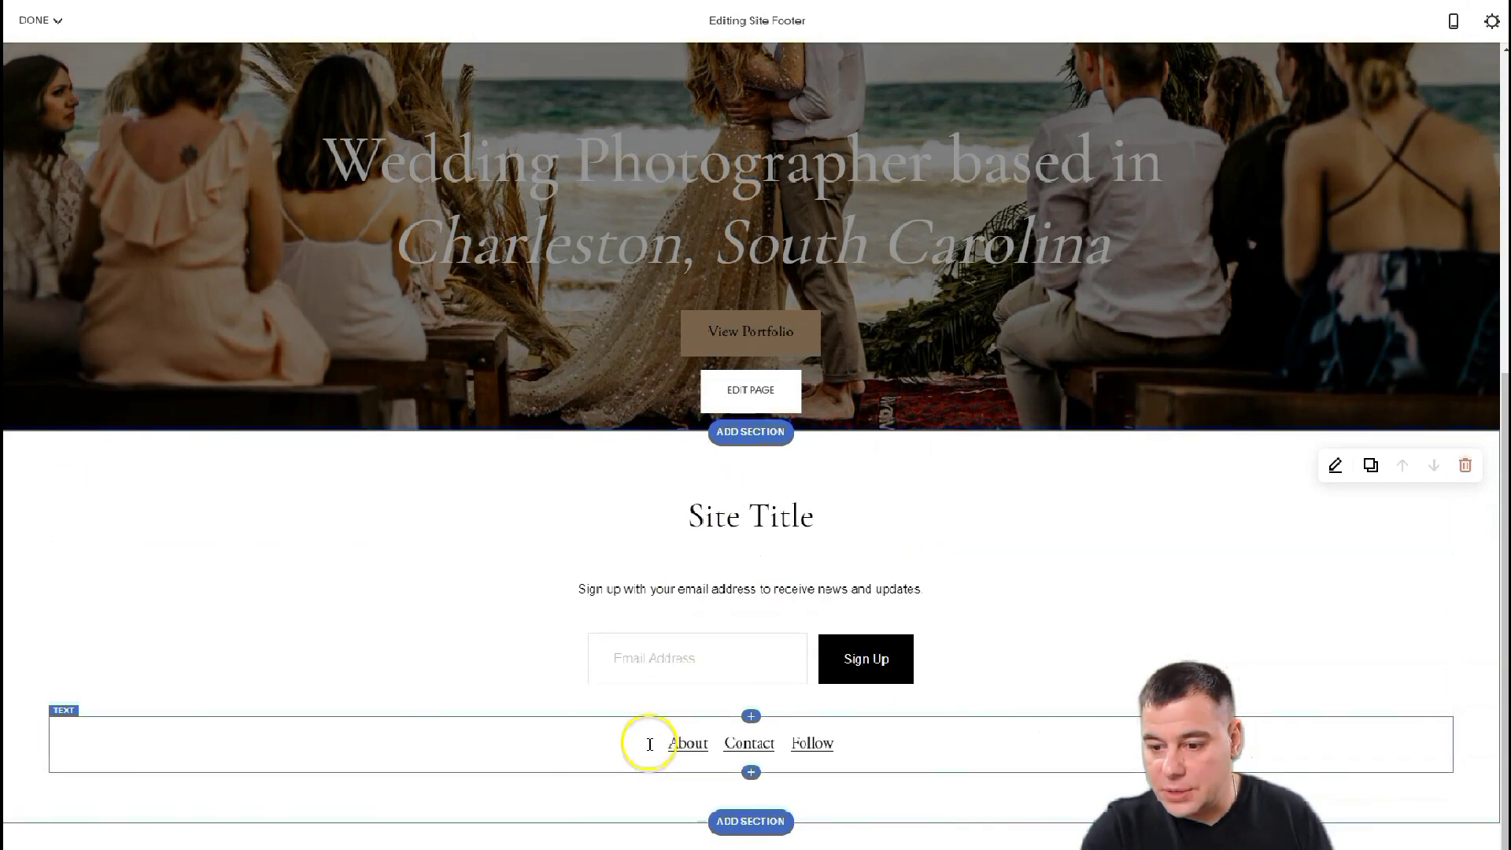
pyautogui.click(748, 513)
pyautogui.moveTo(746, 516); pyautogui.dragTo(807, 528)
pyautogui.click(693, 469)
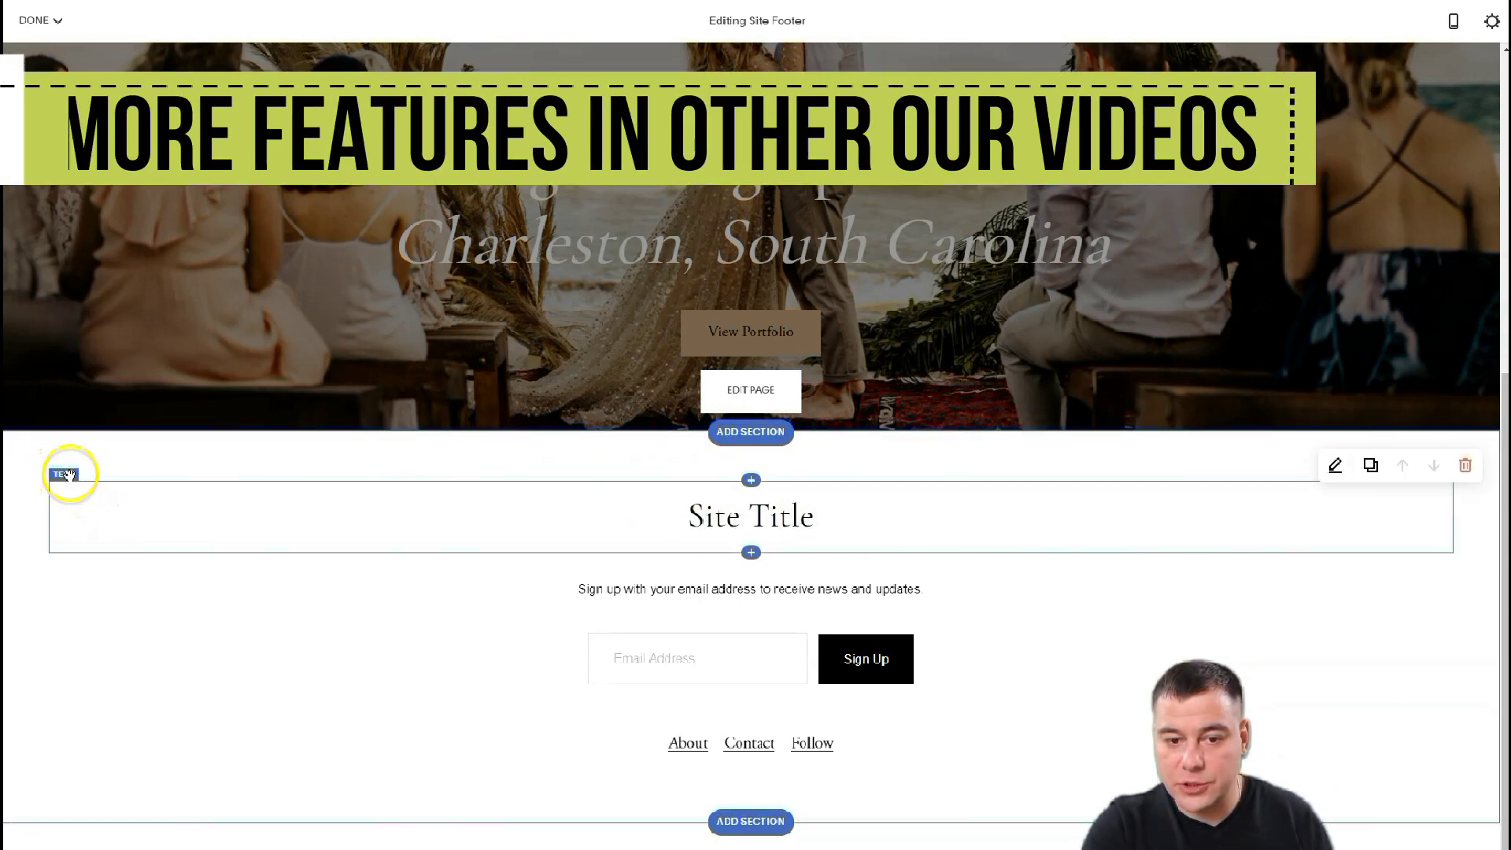
pyautogui.moveTo(71, 481); pyautogui.dragTo(267, 655)
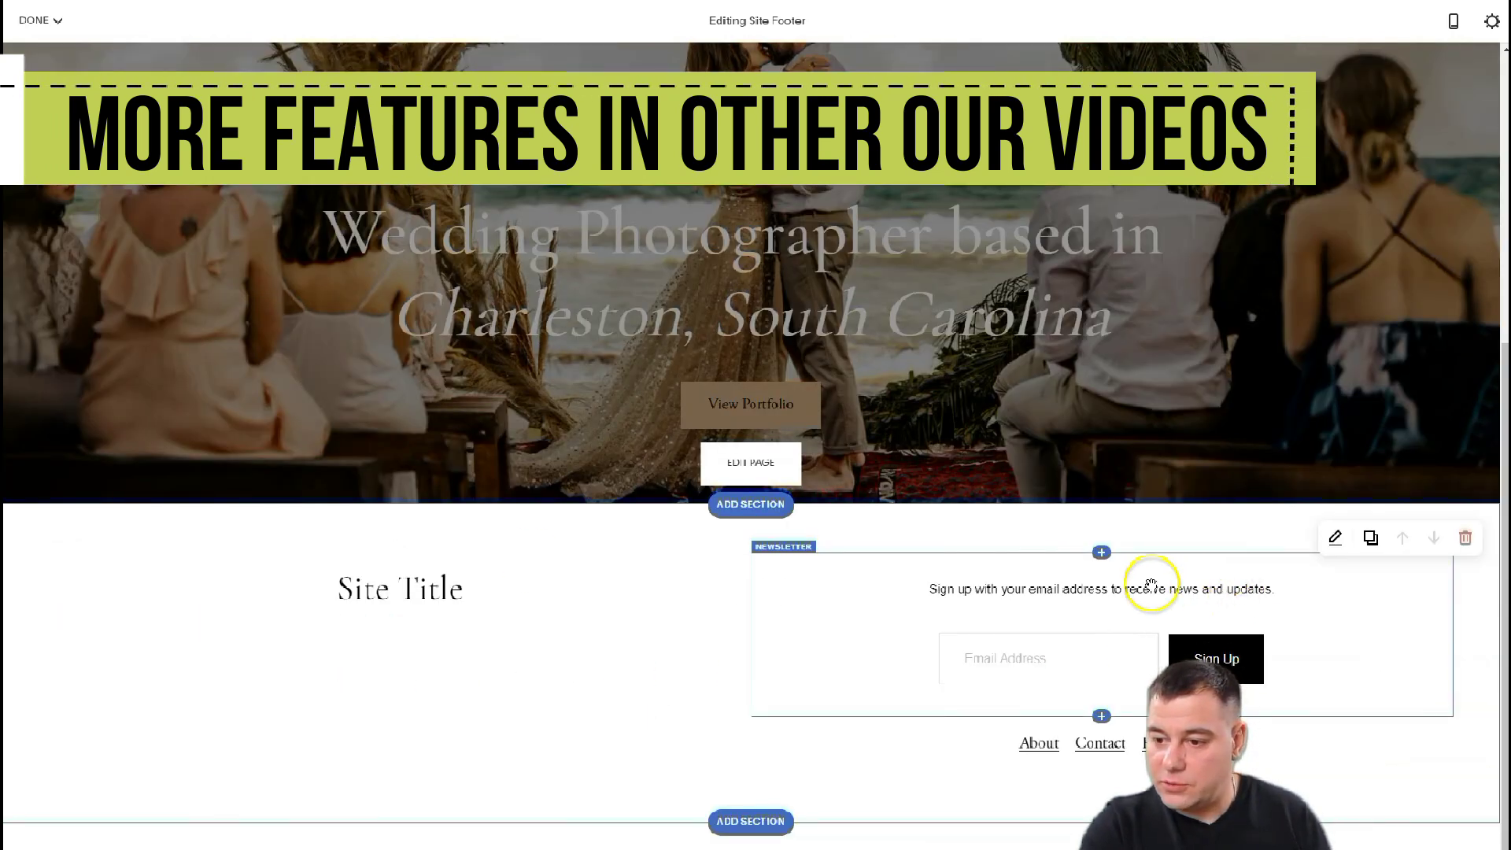
# Step: Return from the footer to the home page, check it from header to footer, and finish editing
pyautogui.scroll(5, 724, 461)
pyautogui.scroll(-5, 887, 502)
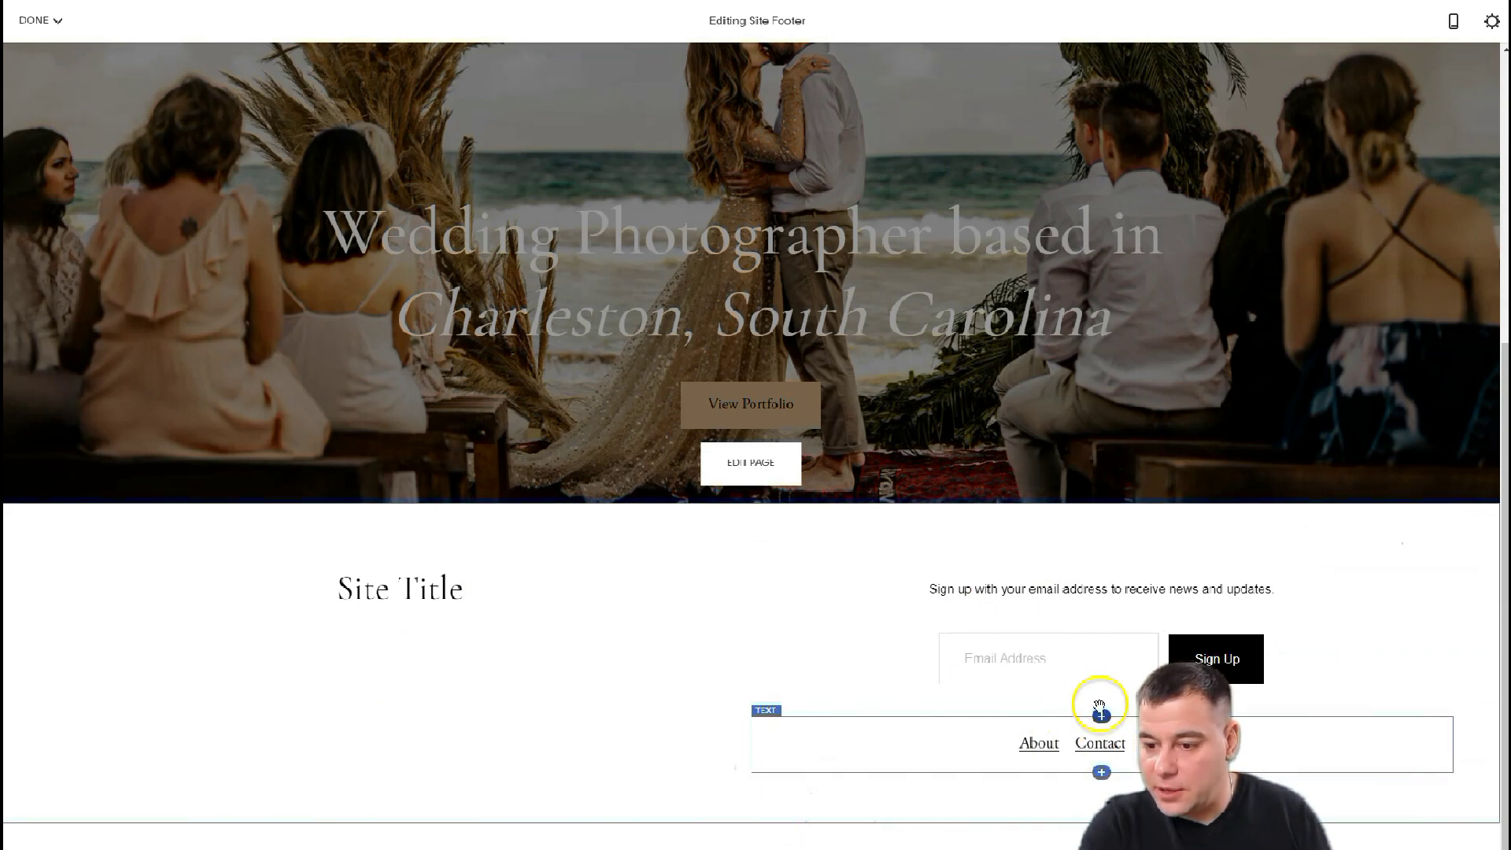
pyautogui.moveTo(1343, 573)
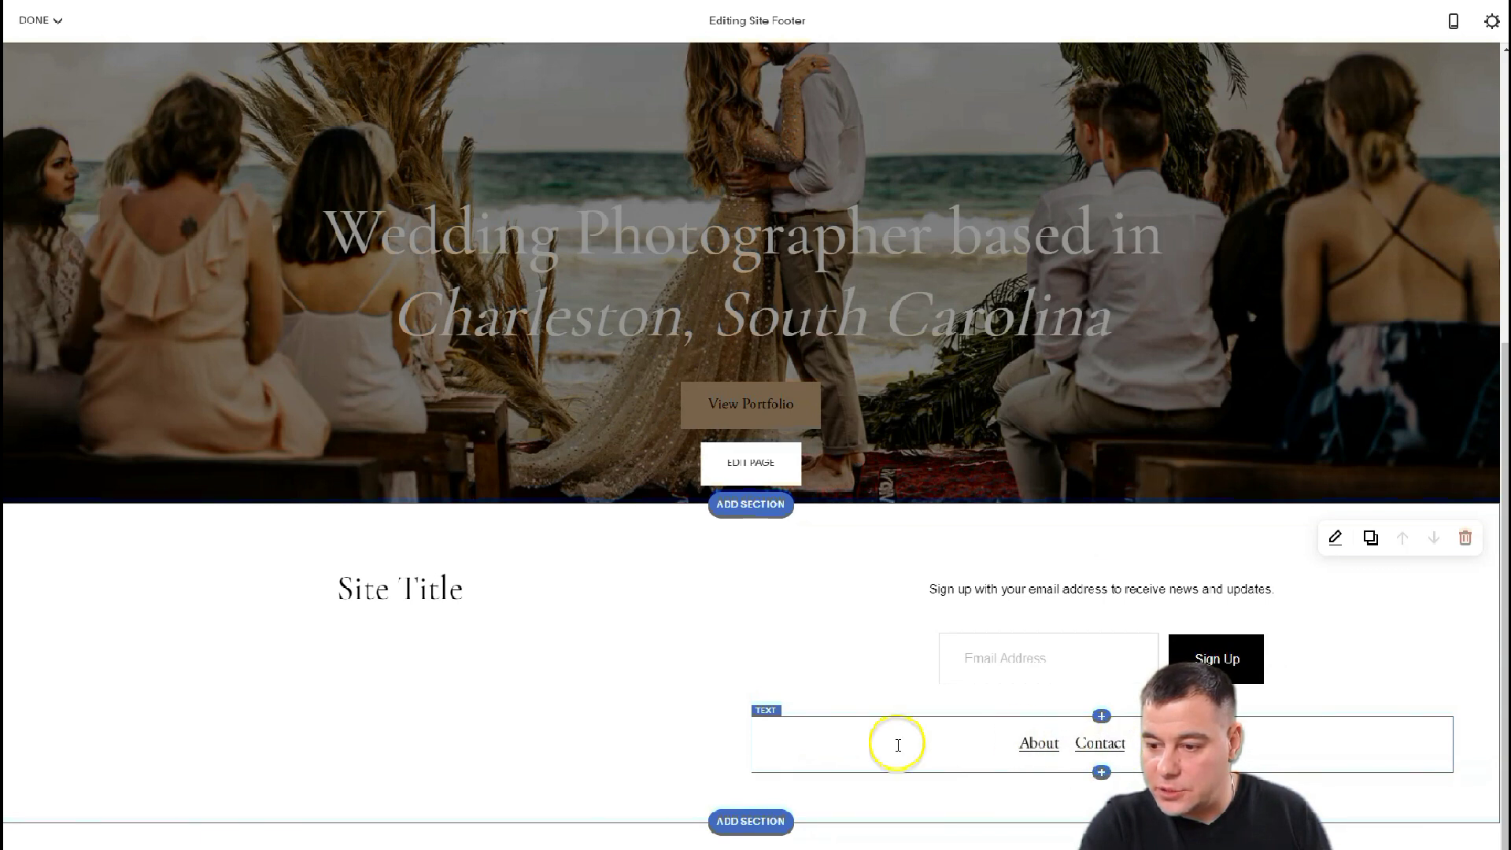
pyautogui.click(492, 260)
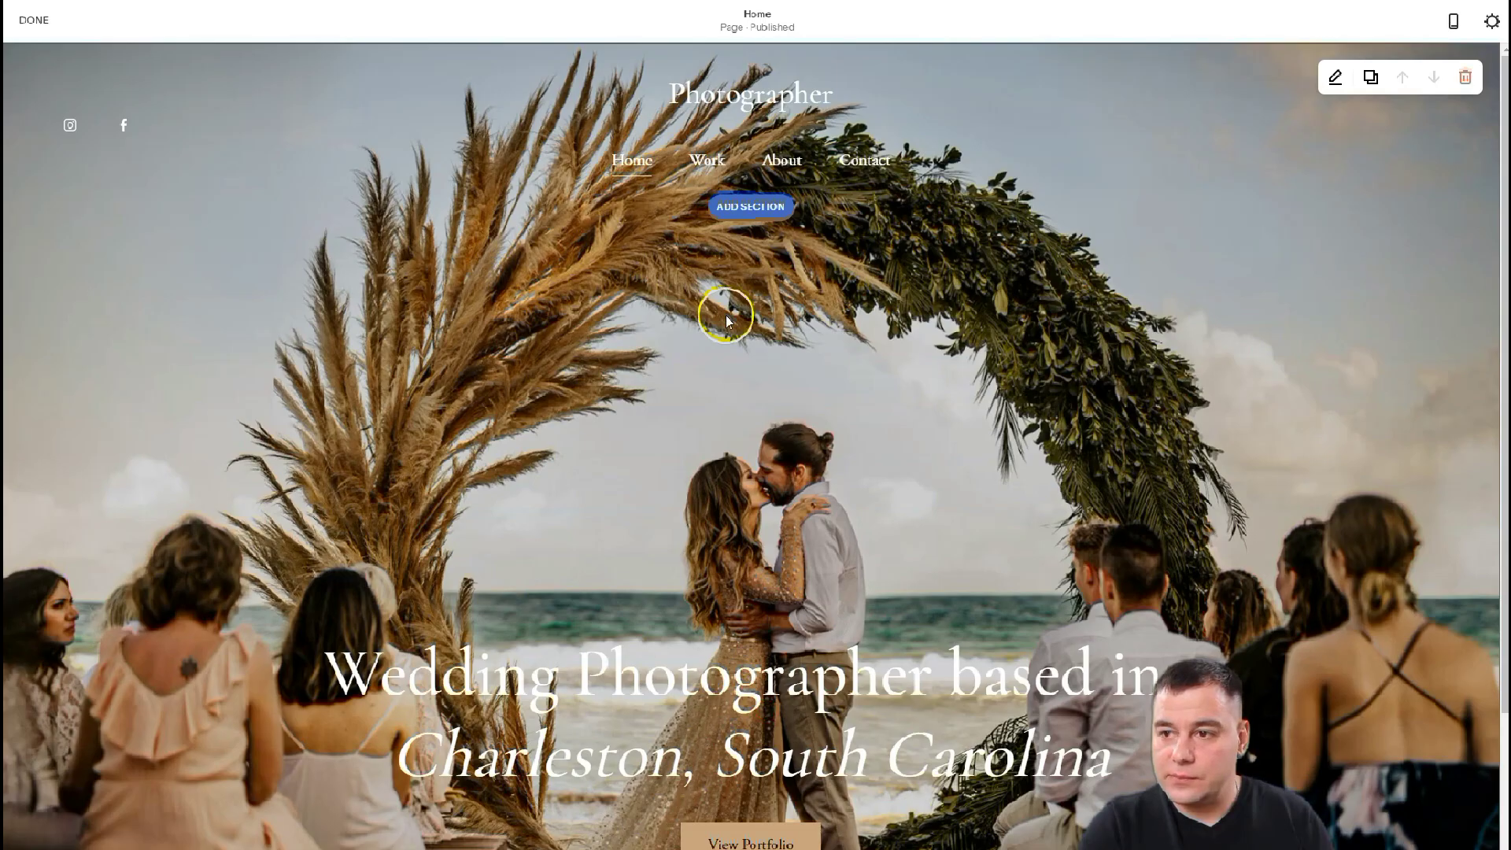
pyautogui.scroll(-4, 720, 516)
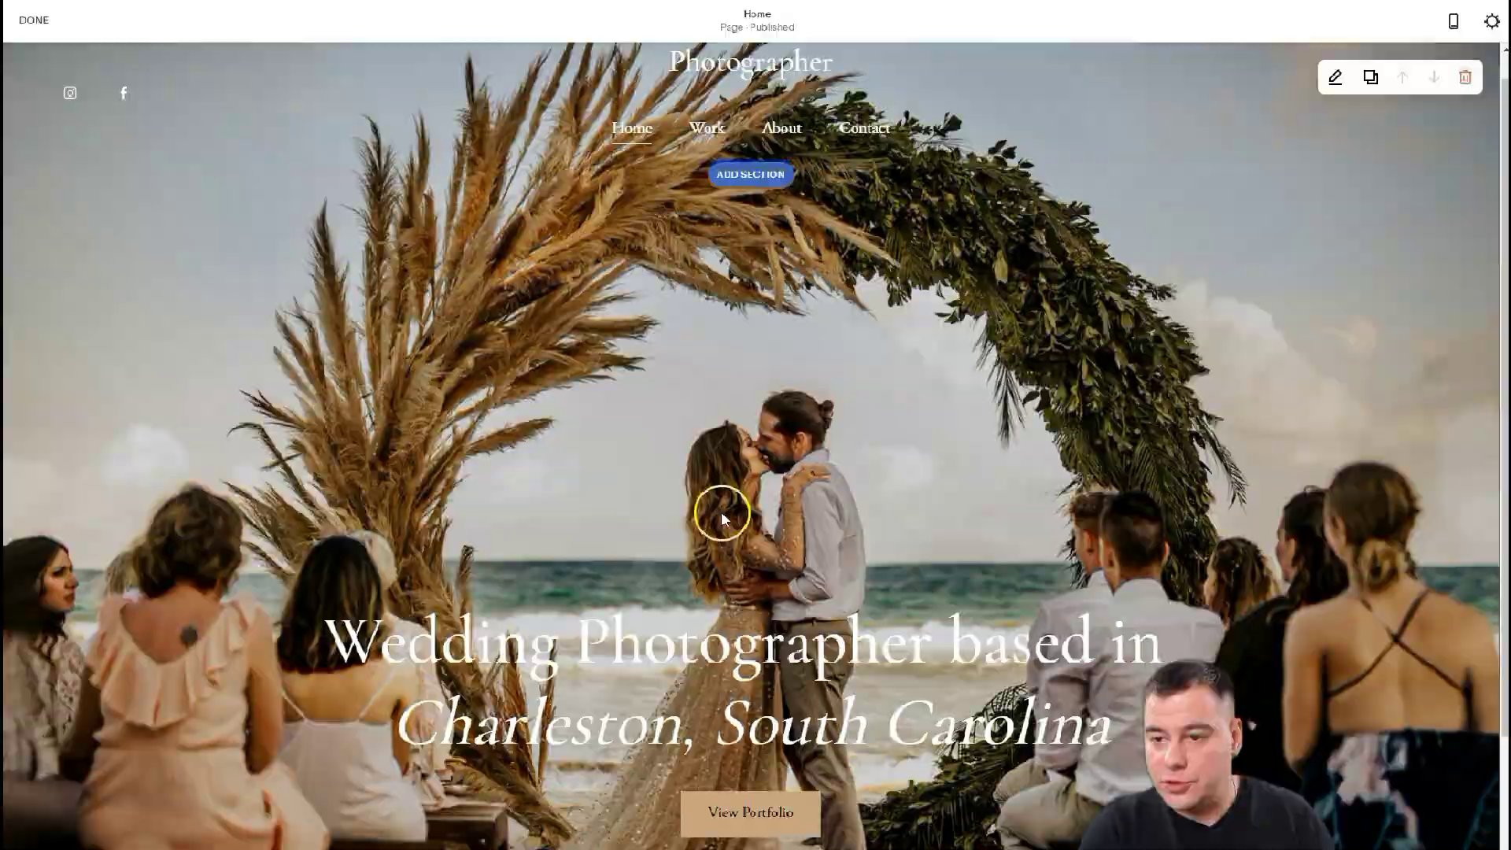
pyautogui.scroll(4, 719, 515)
pyautogui.scroll(-3, 719, 520)
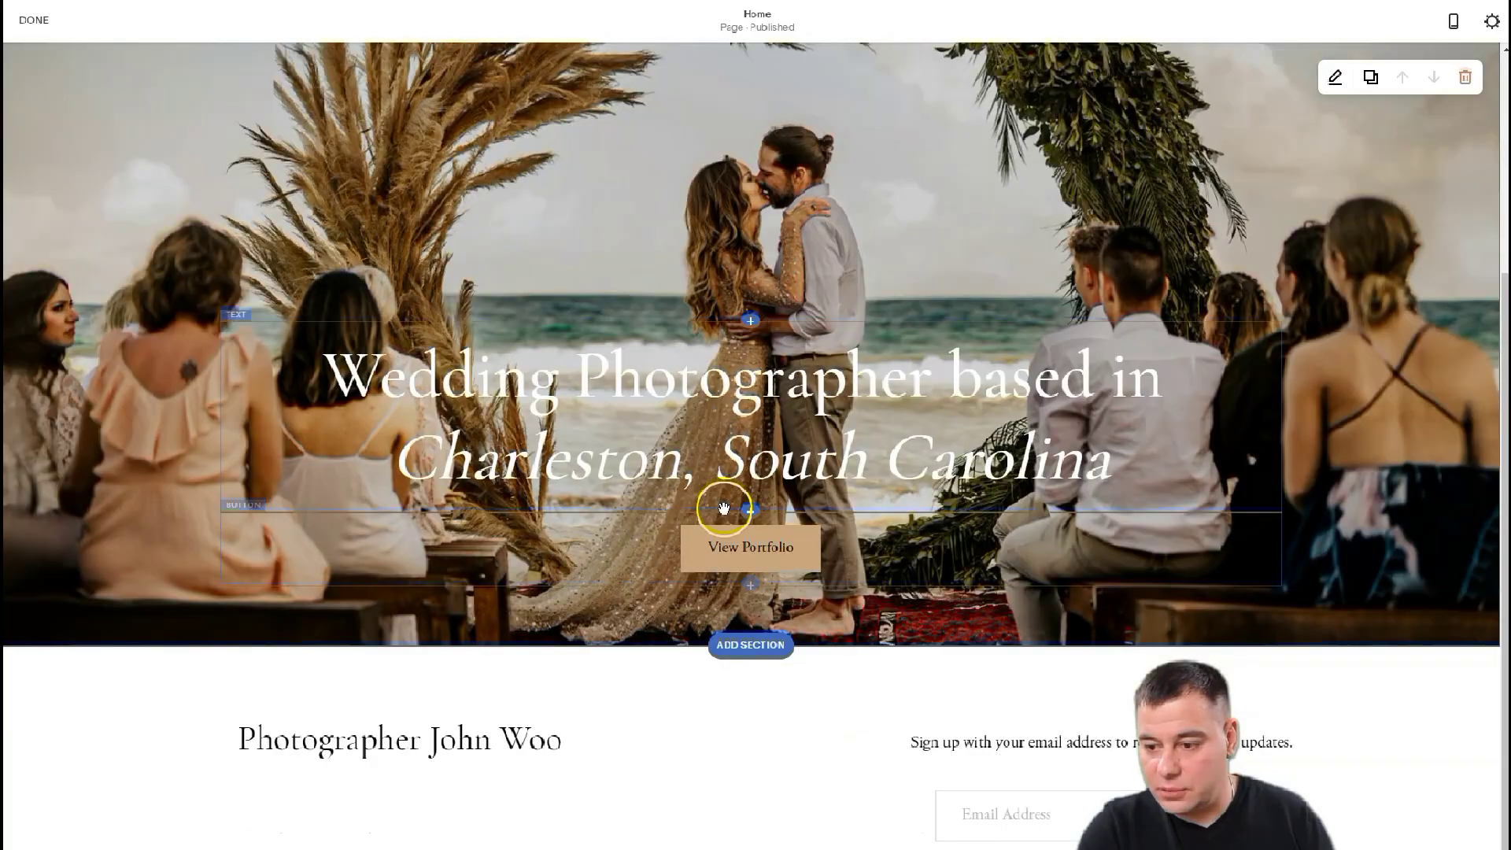
pyautogui.scroll(3, 735, 513)
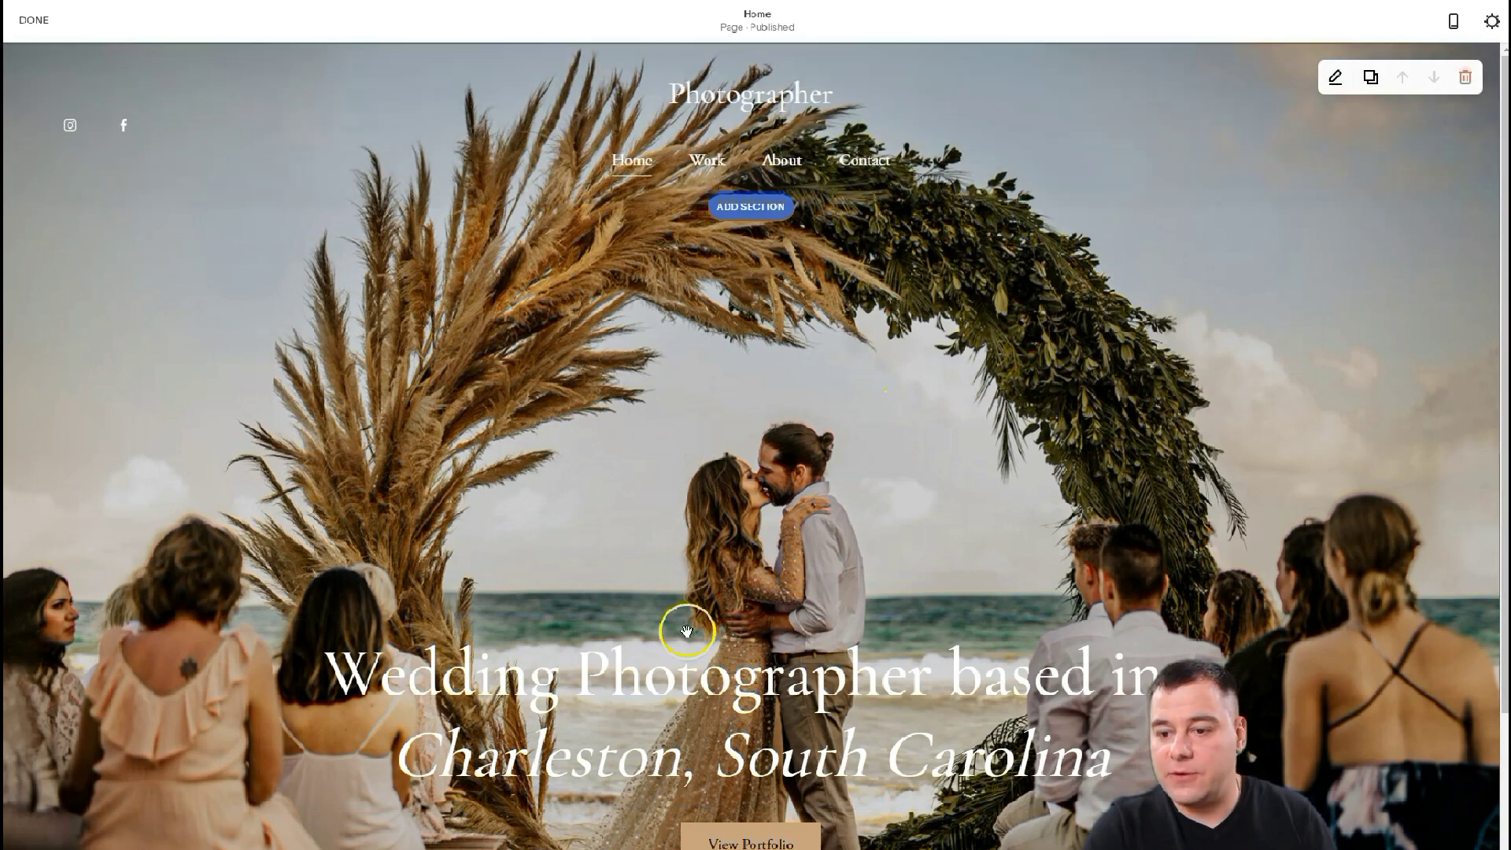
pyautogui.click(30, 22)
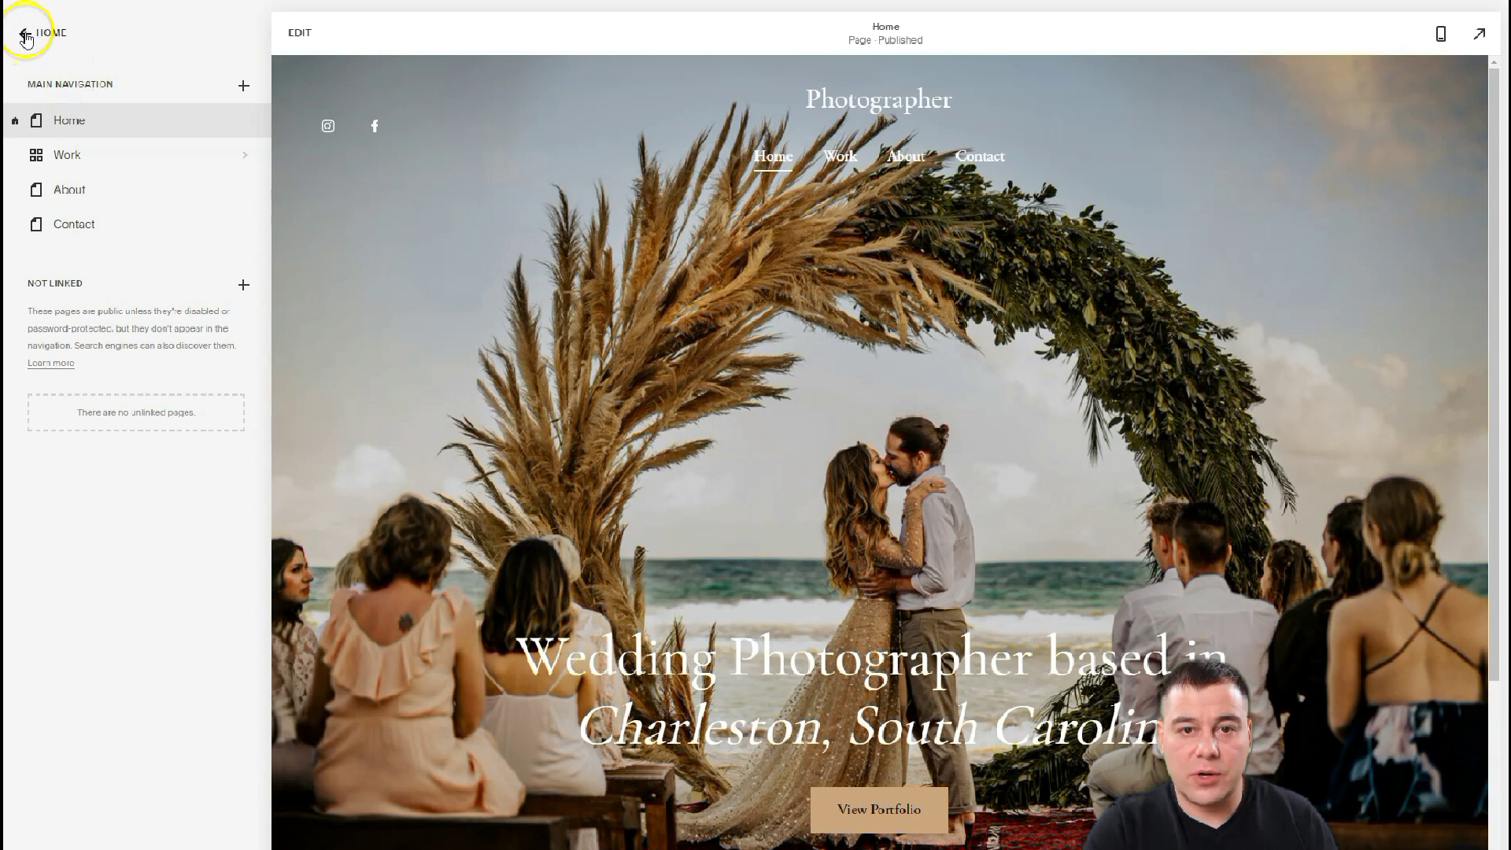
# Step: Switch the site's global font pack to the serif pack Minerva Modern
pyautogui.click(25, 35)
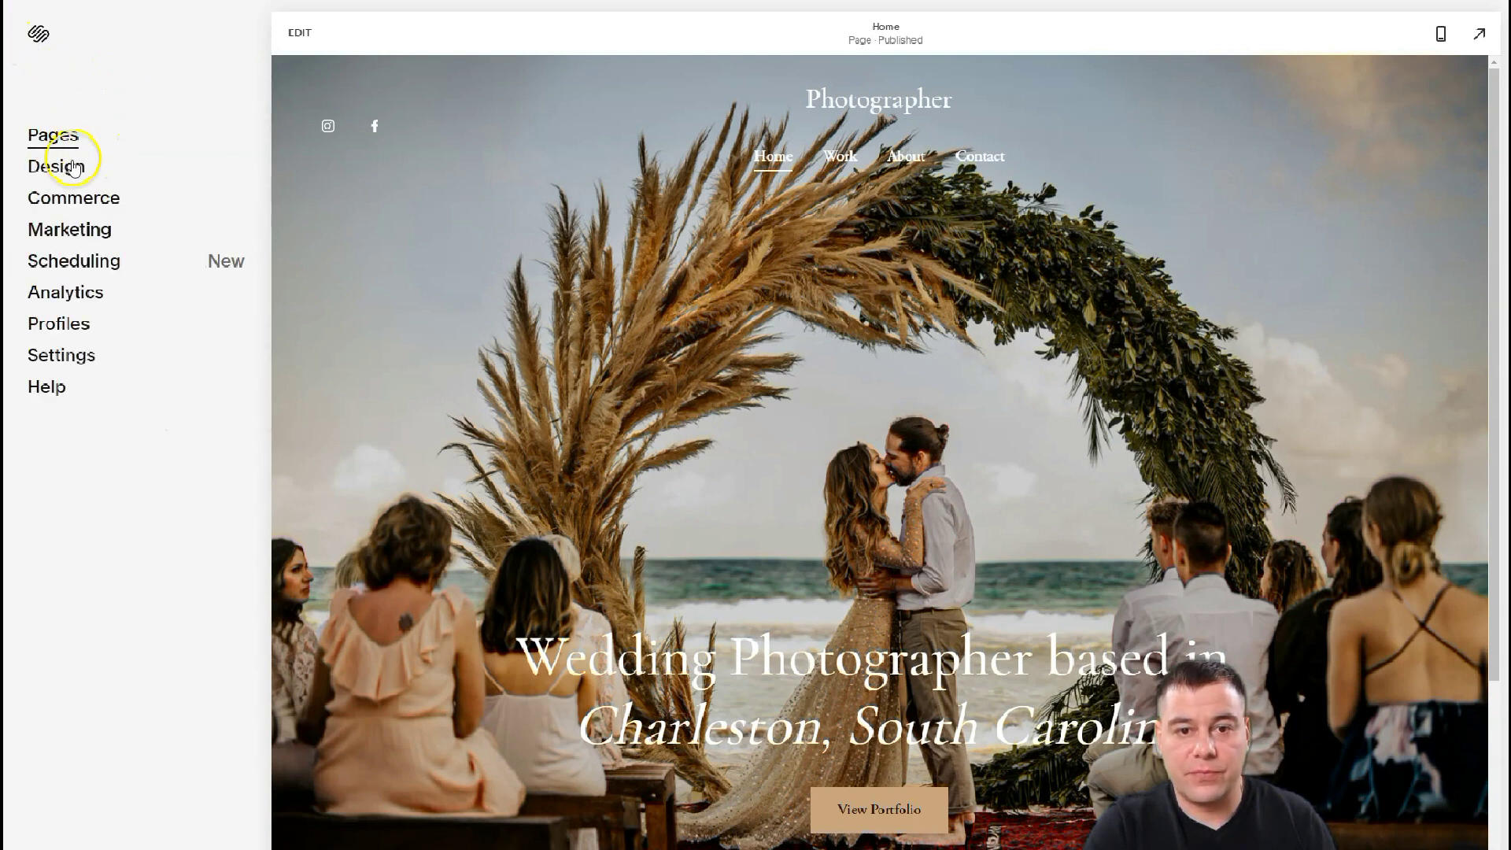
pyautogui.click(48, 173)
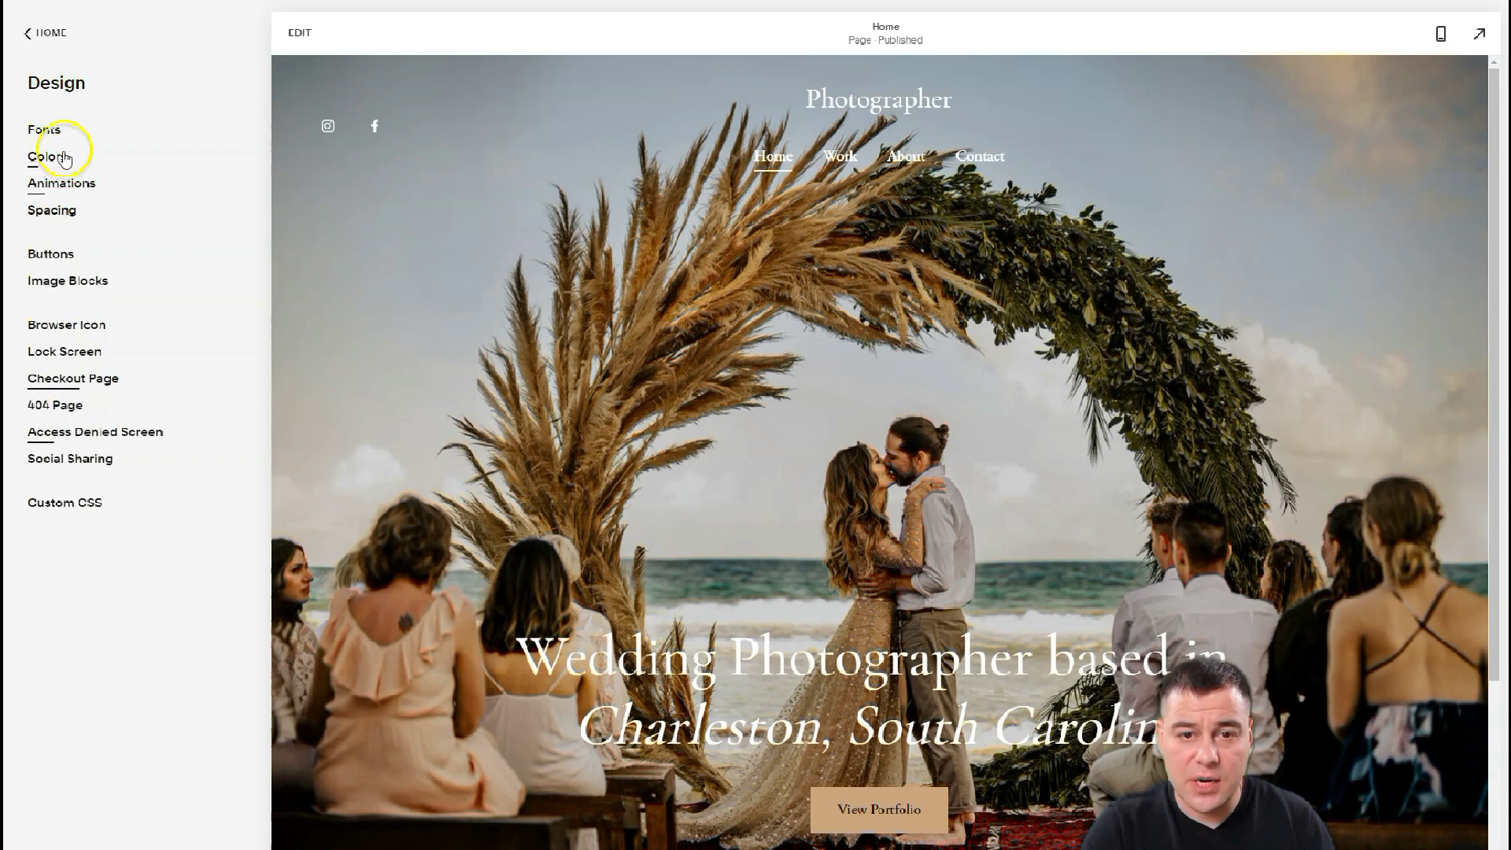
pyautogui.click(43, 134)
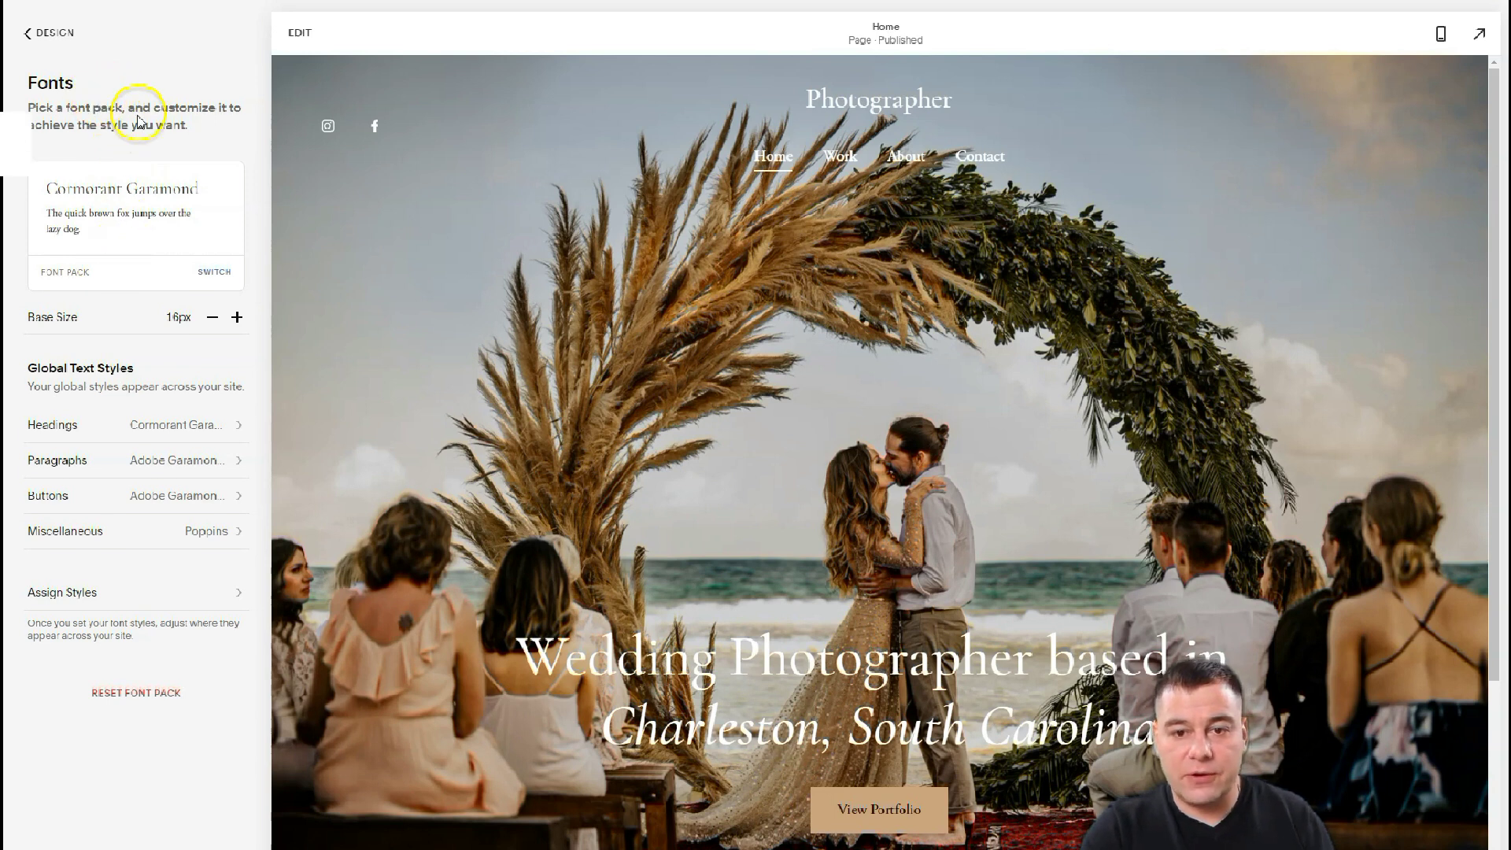
pyautogui.click(214, 274)
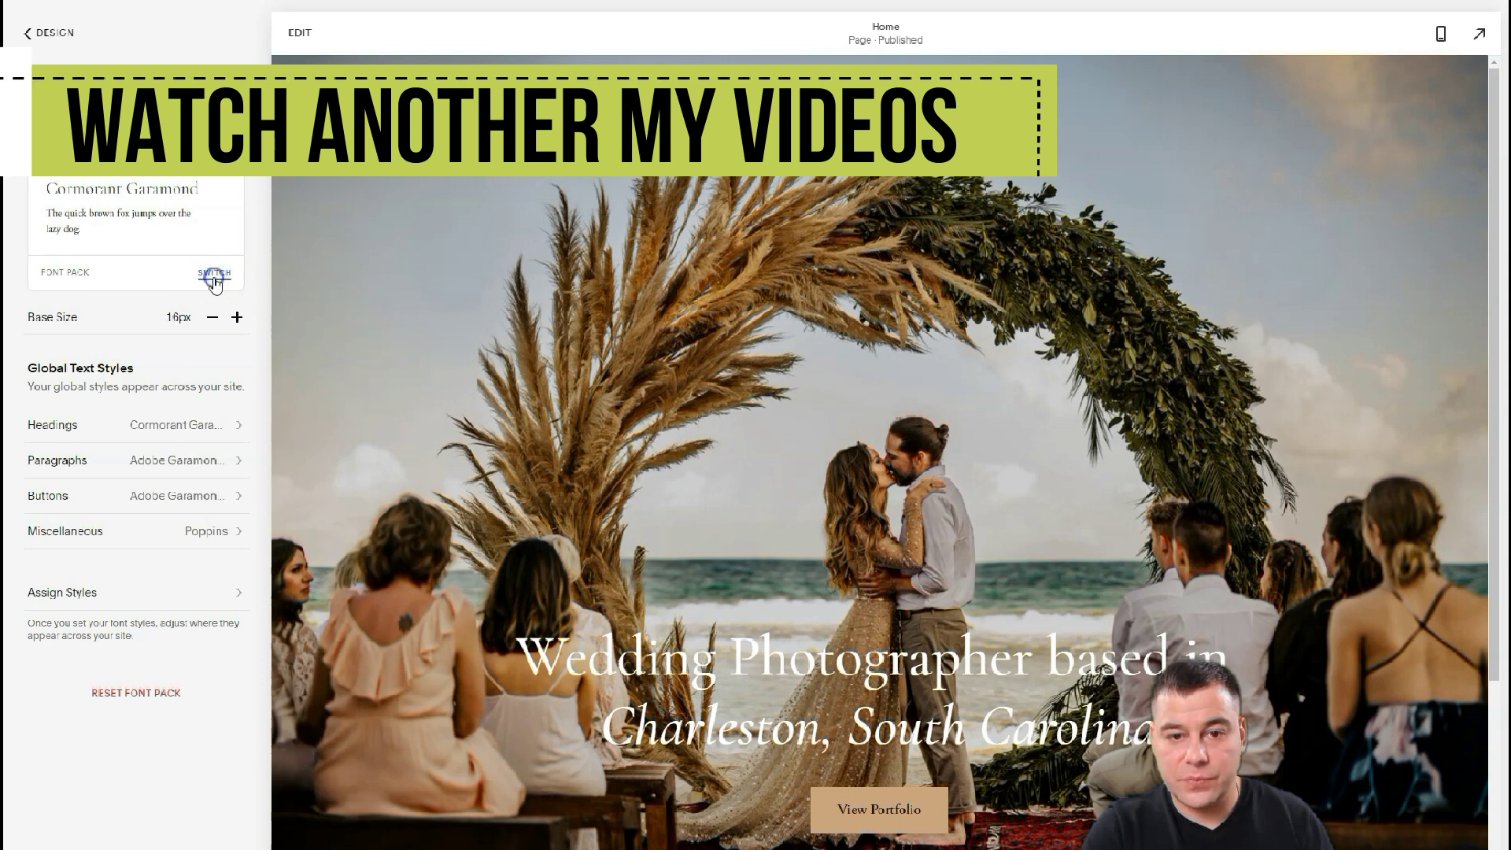
pyautogui.scroll(-8, 158, 267)
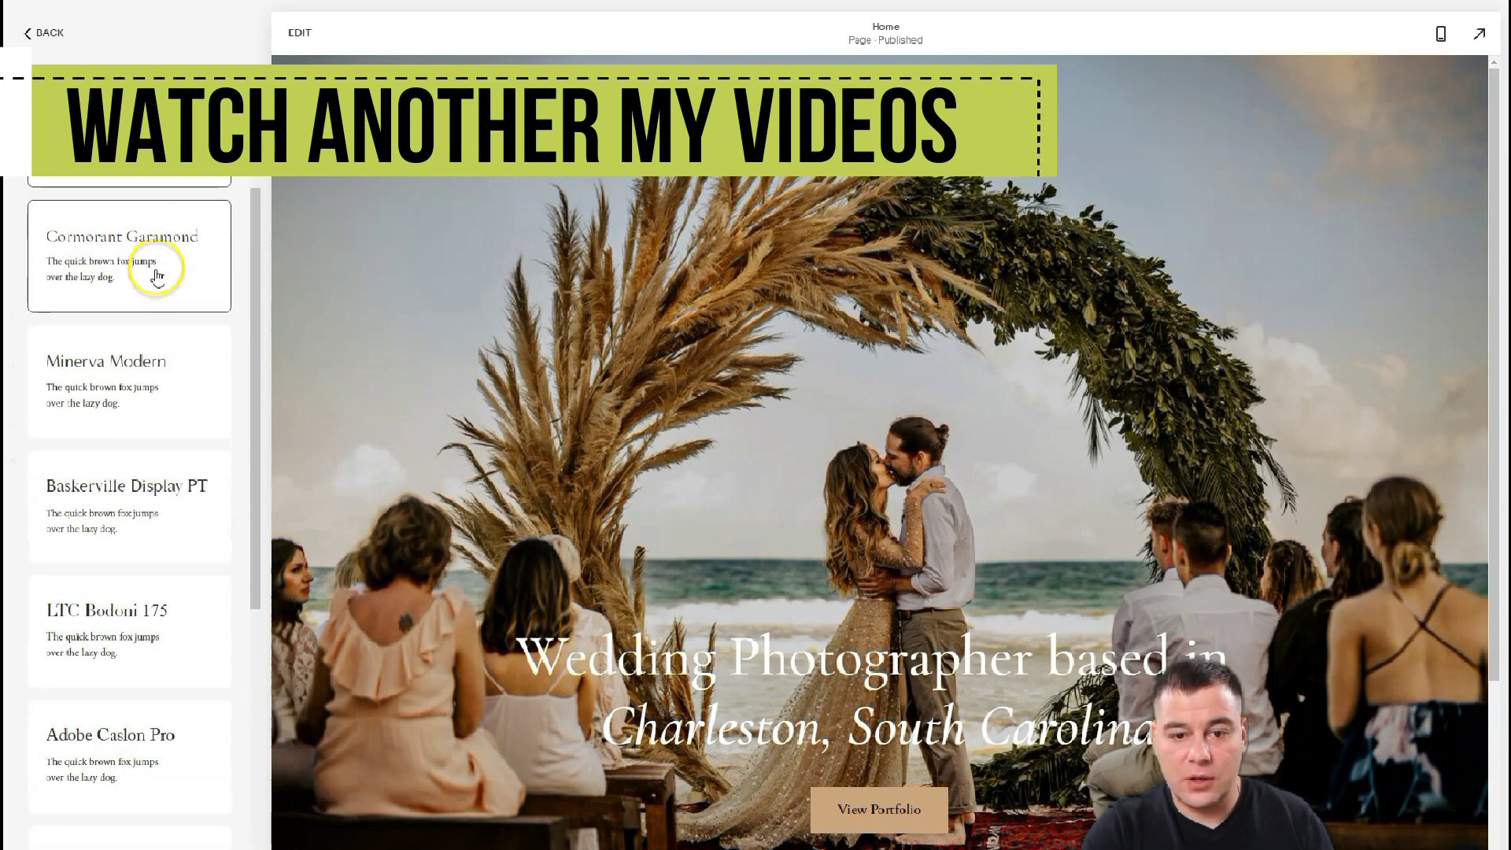
pyautogui.scroll(8, 153, 275)
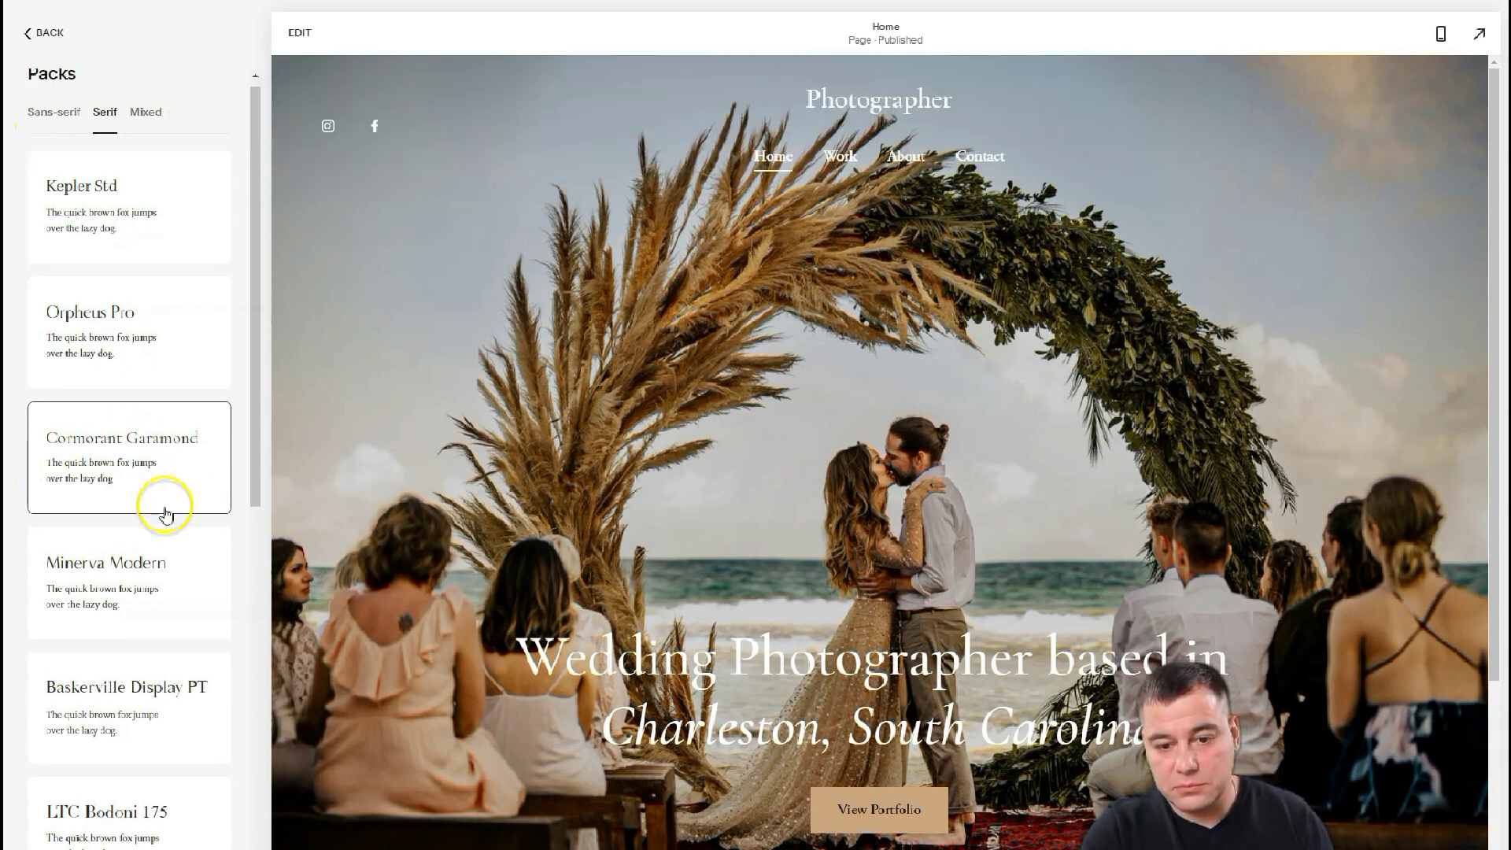
pyautogui.scroll(-2, 118, 464)
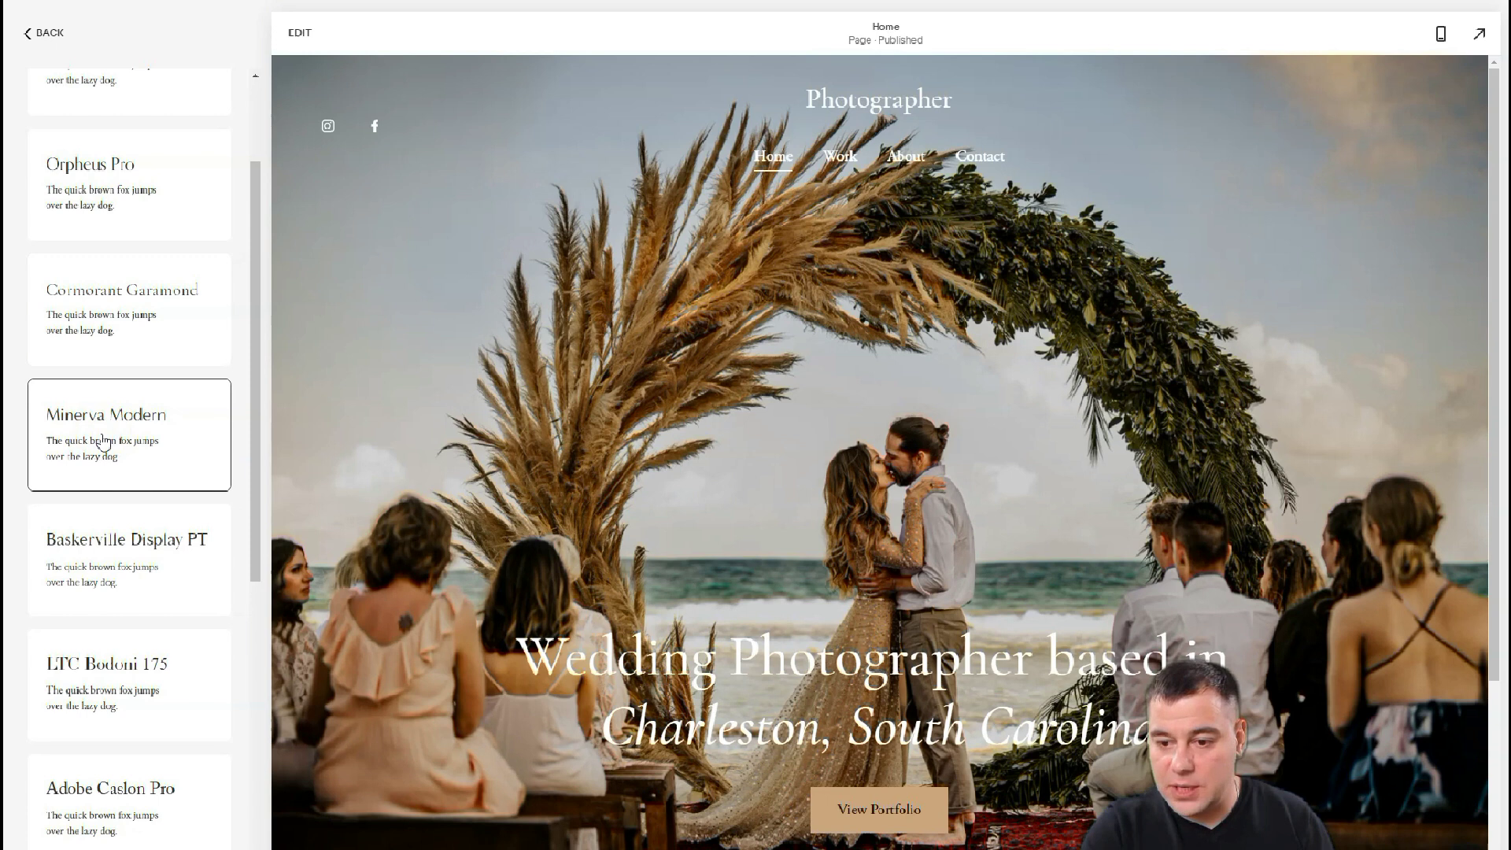
pyautogui.click(103, 442)
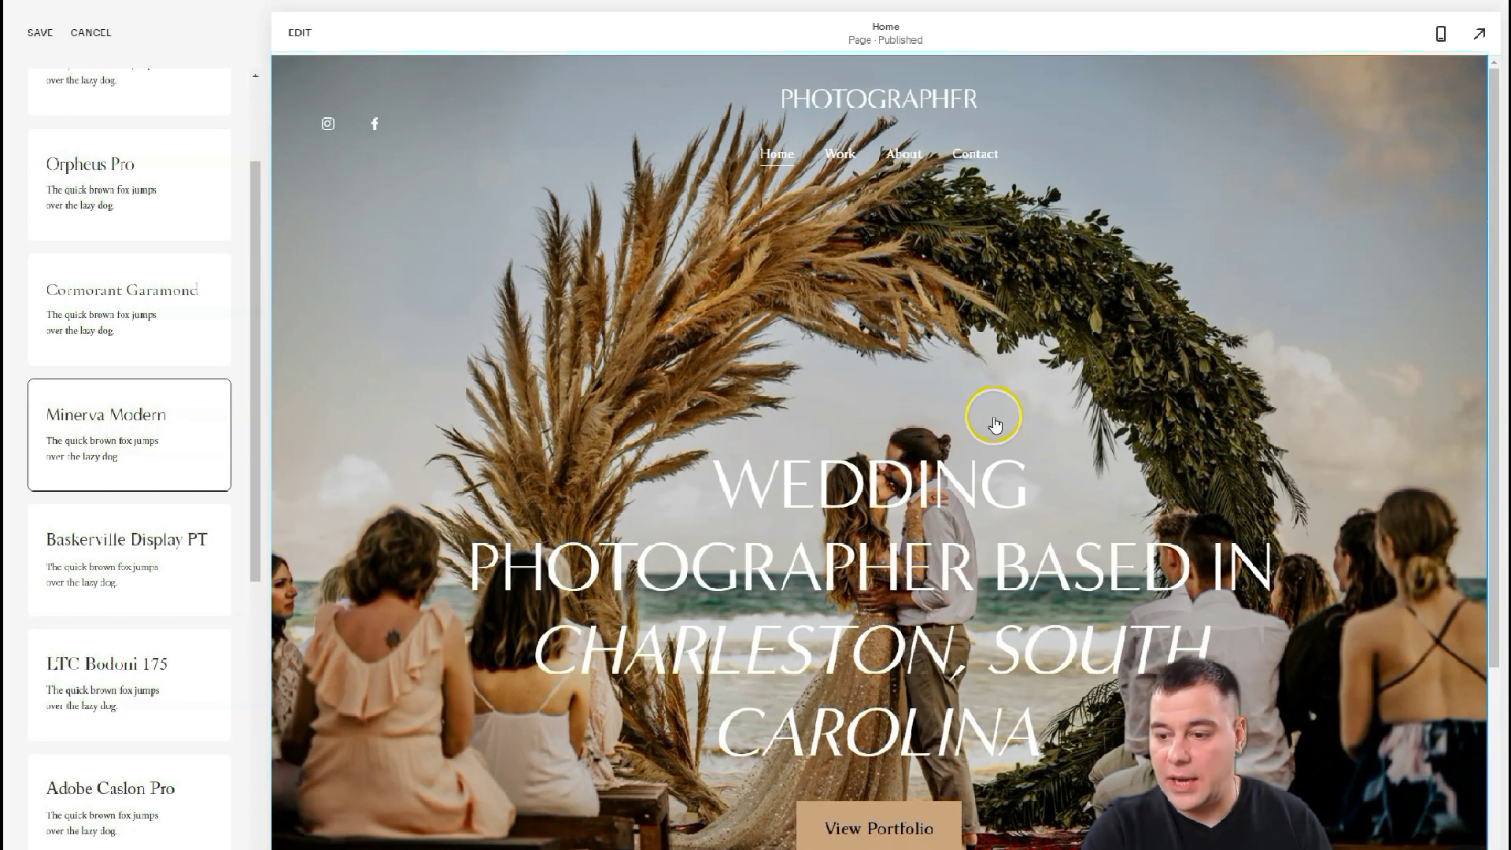
# Step: Check the new font pack on the home page from hero to footer and save the font change
pyautogui.scroll(-4, 867, 481)
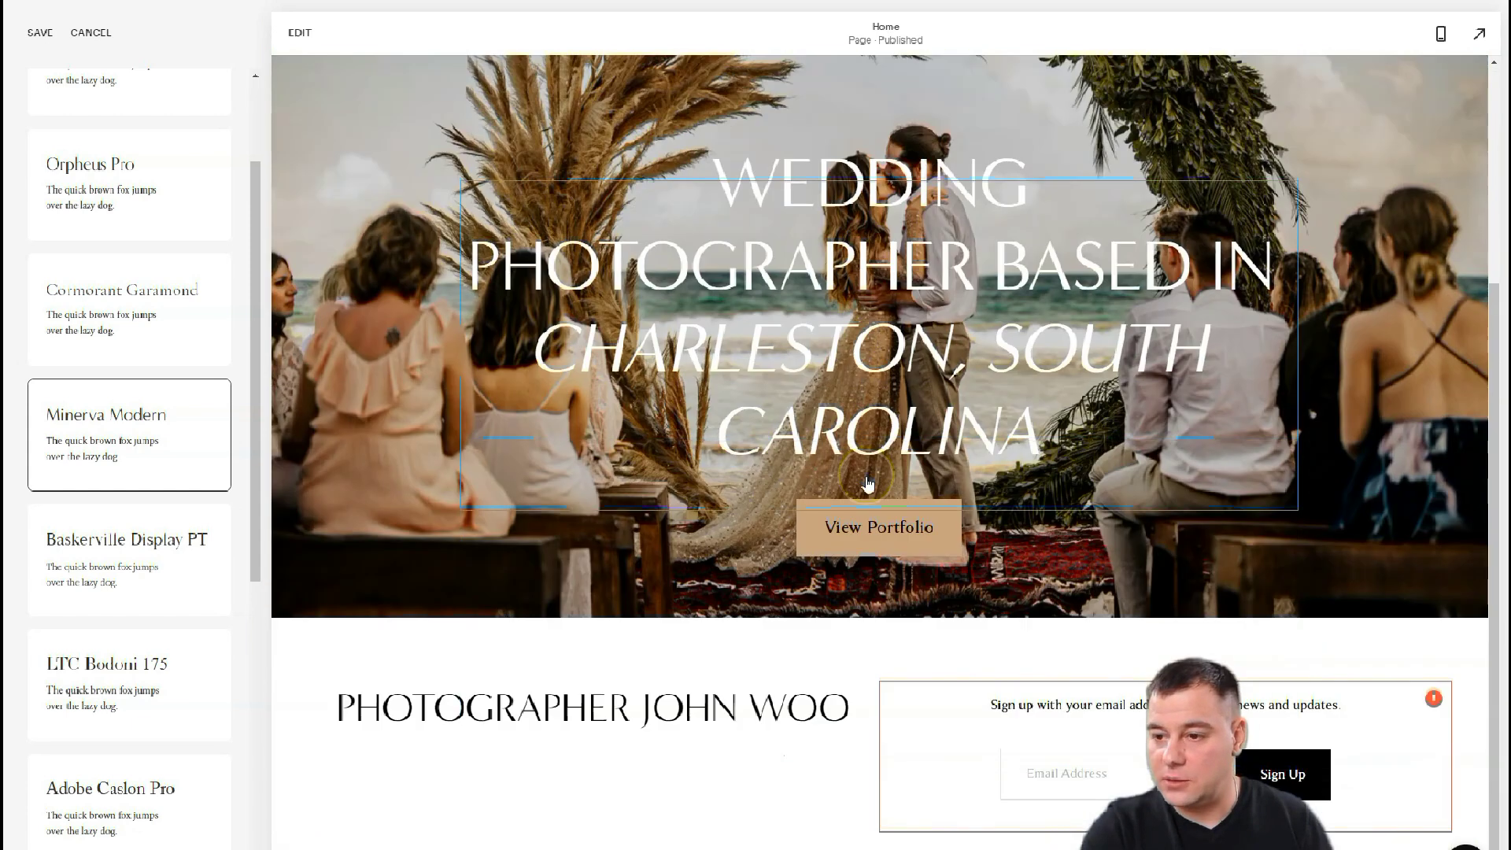
pyautogui.scroll(4, 881, 566)
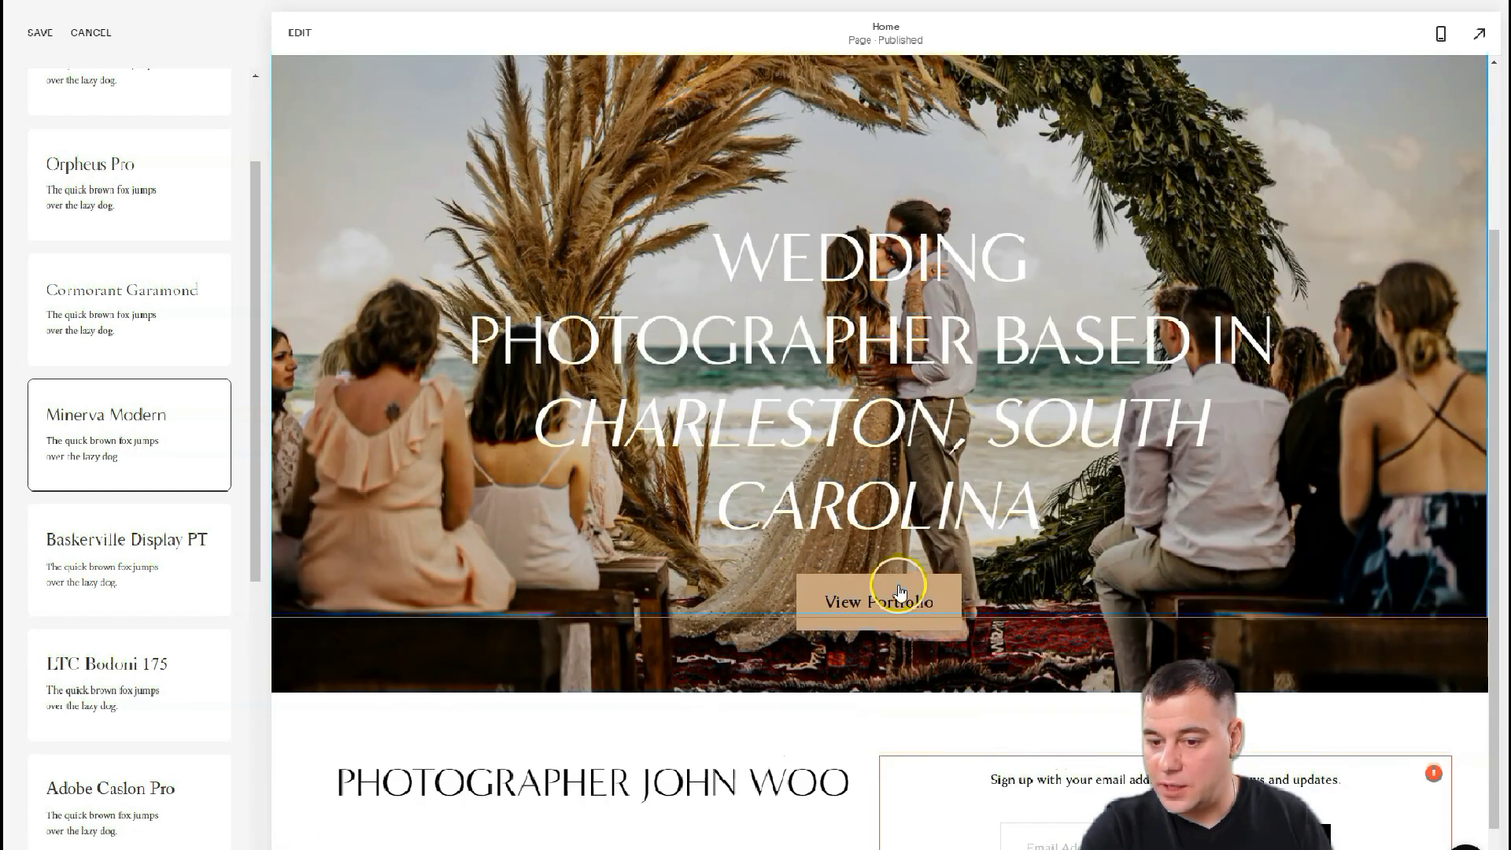
pyautogui.click(488, 270)
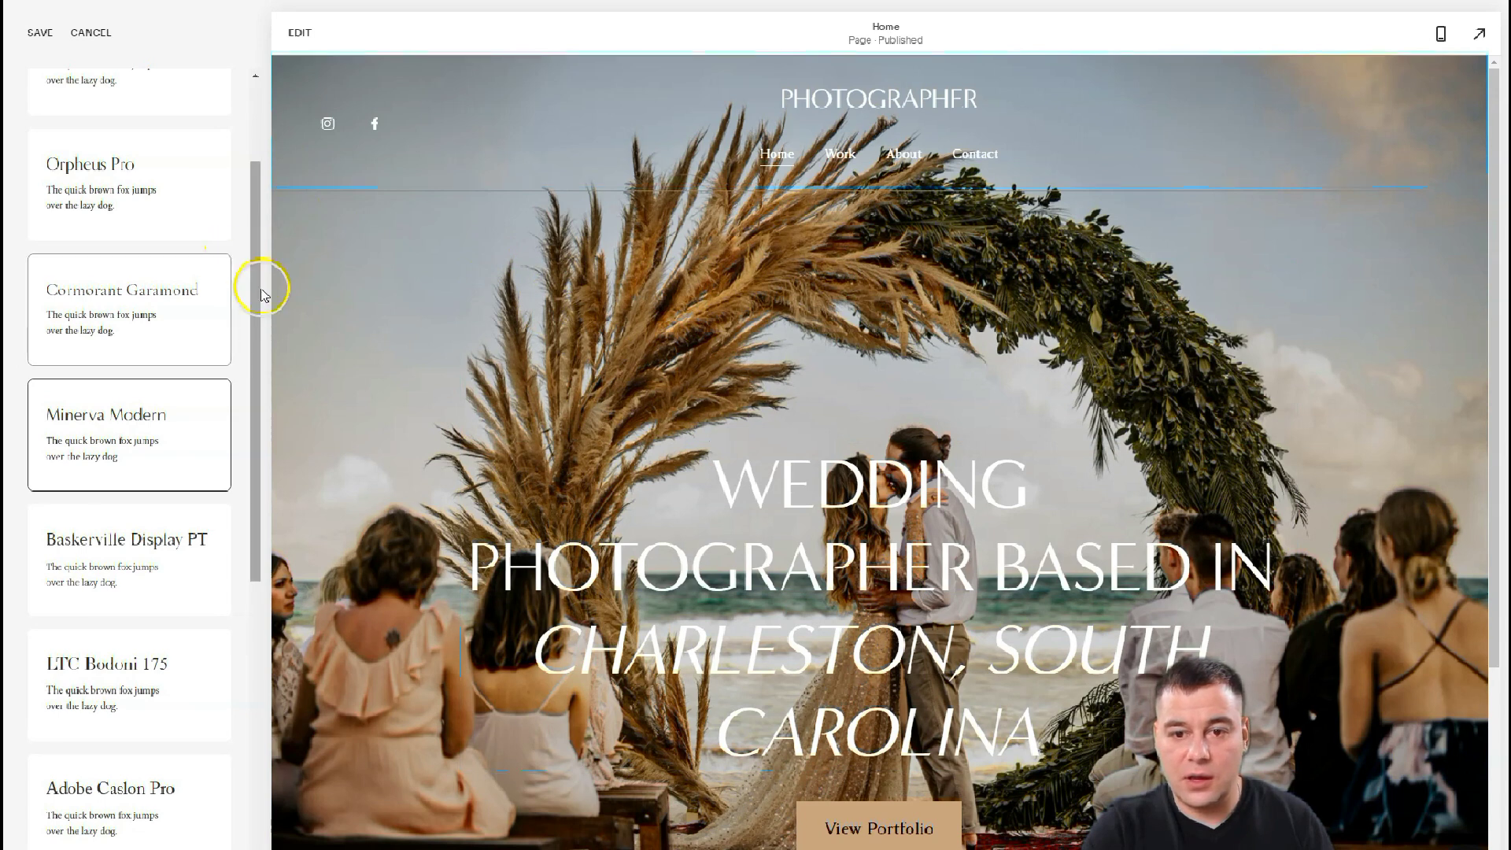
pyautogui.click(40, 35)
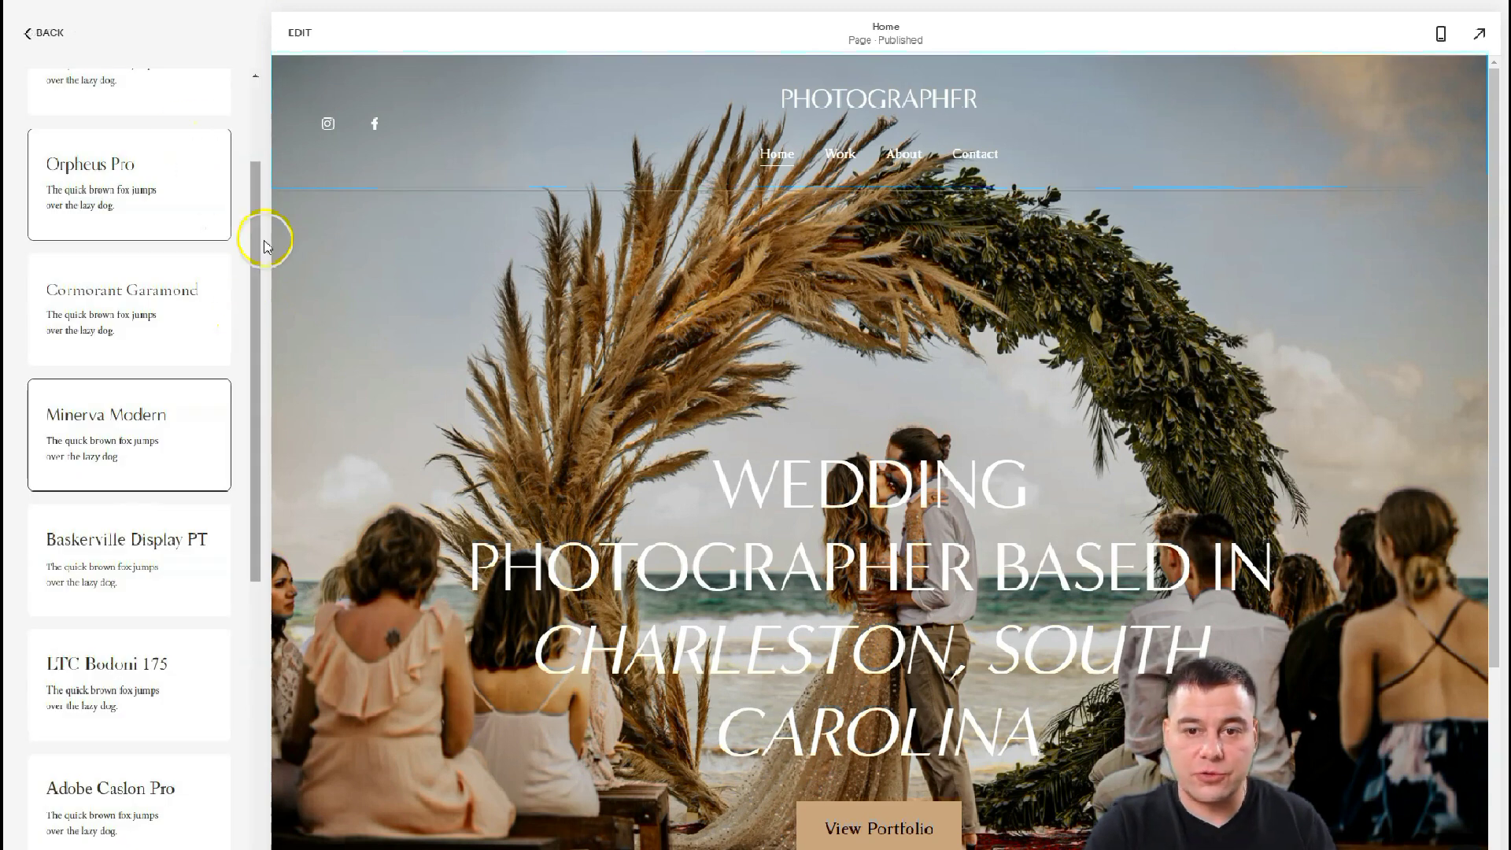
pyautogui.click(34, 32)
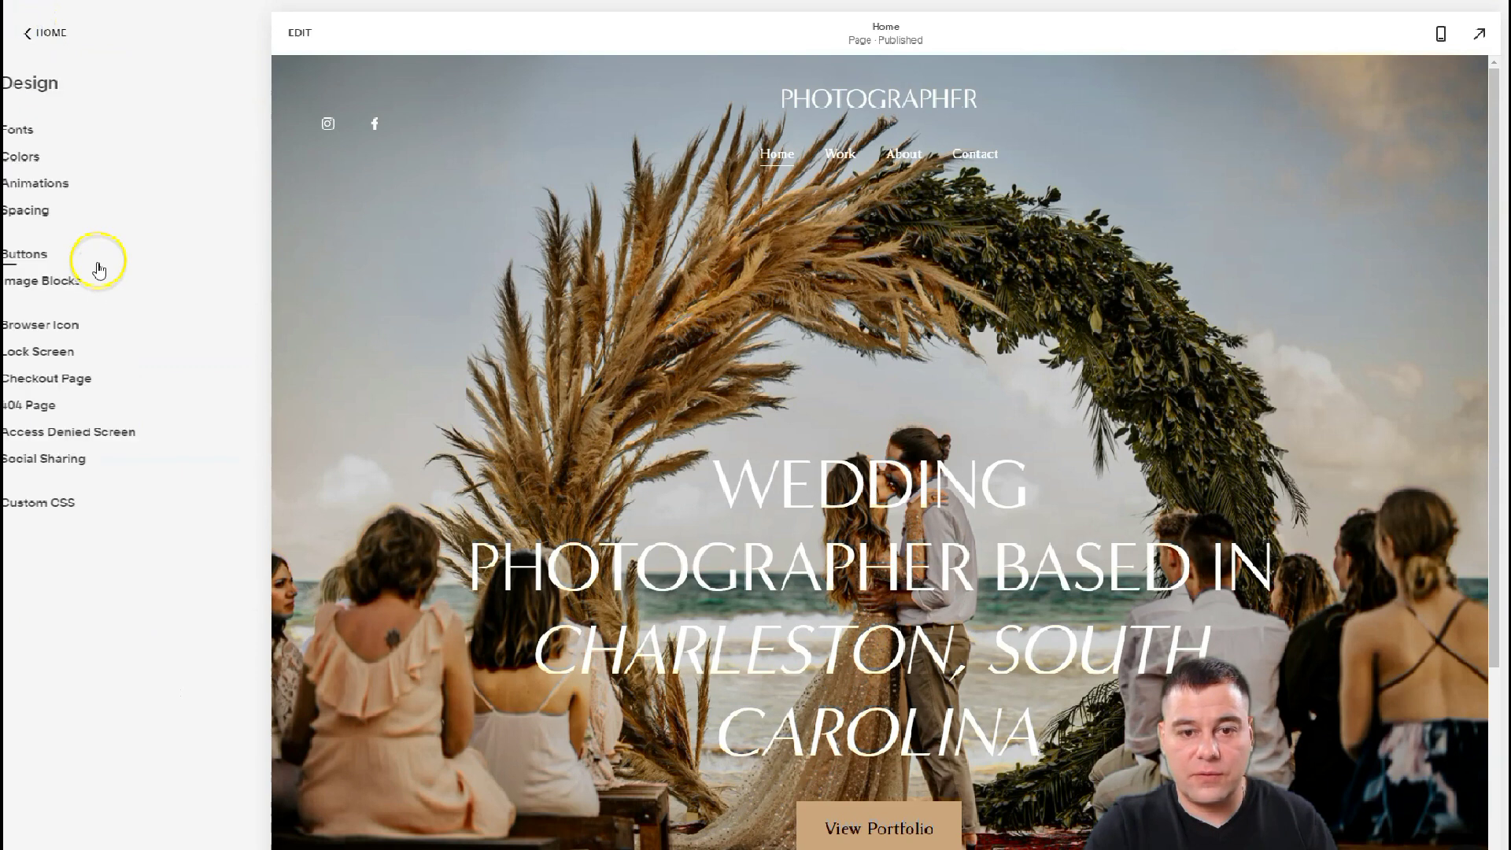
# Step: View the site's color palette, and save Scale as the site-wide animation style after trying Fade
pyautogui.click(44, 160)
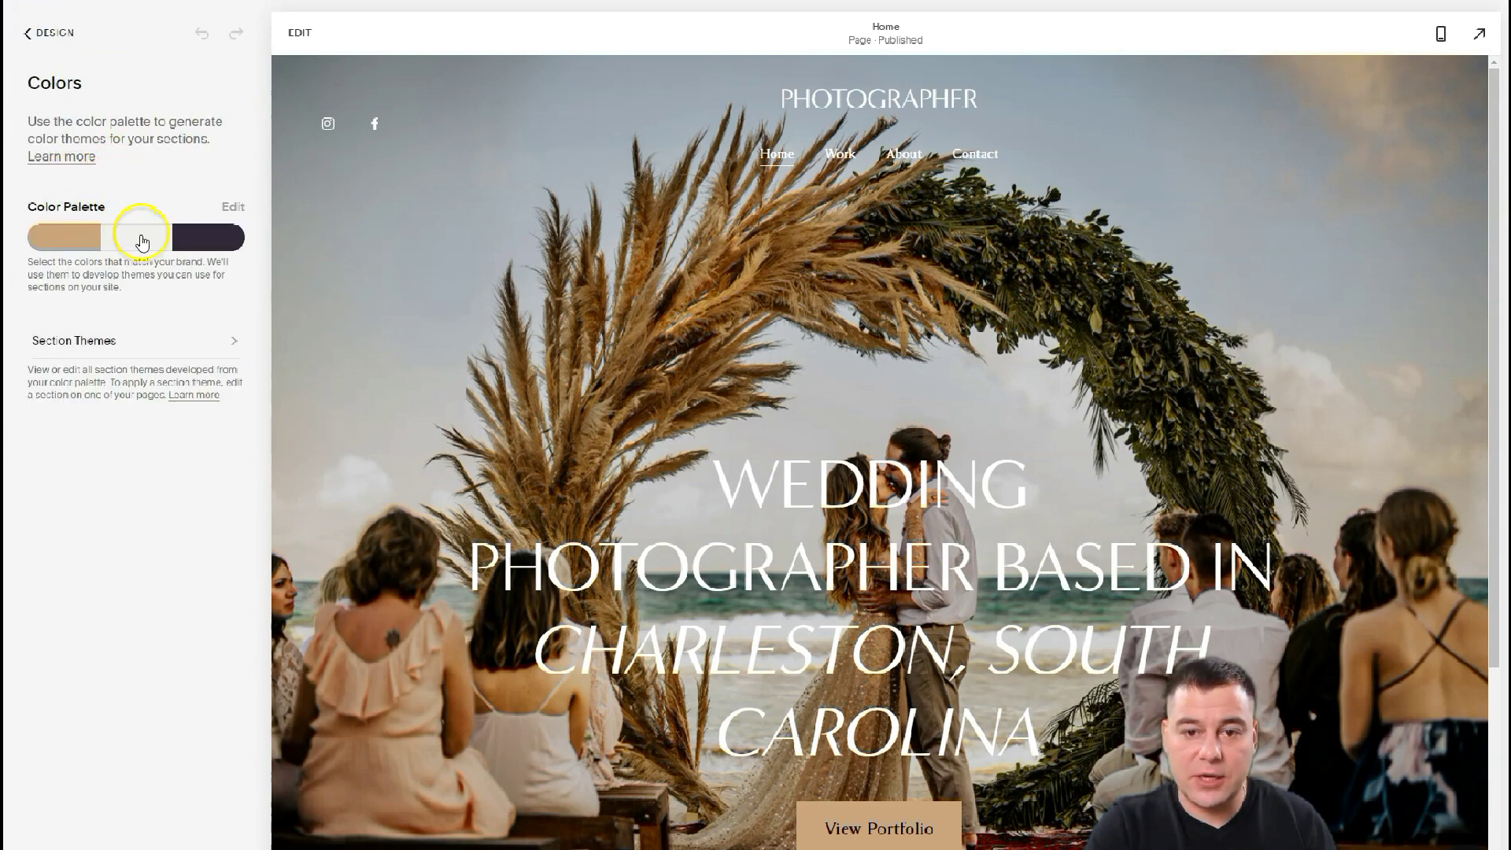
pyautogui.click(33, 34)
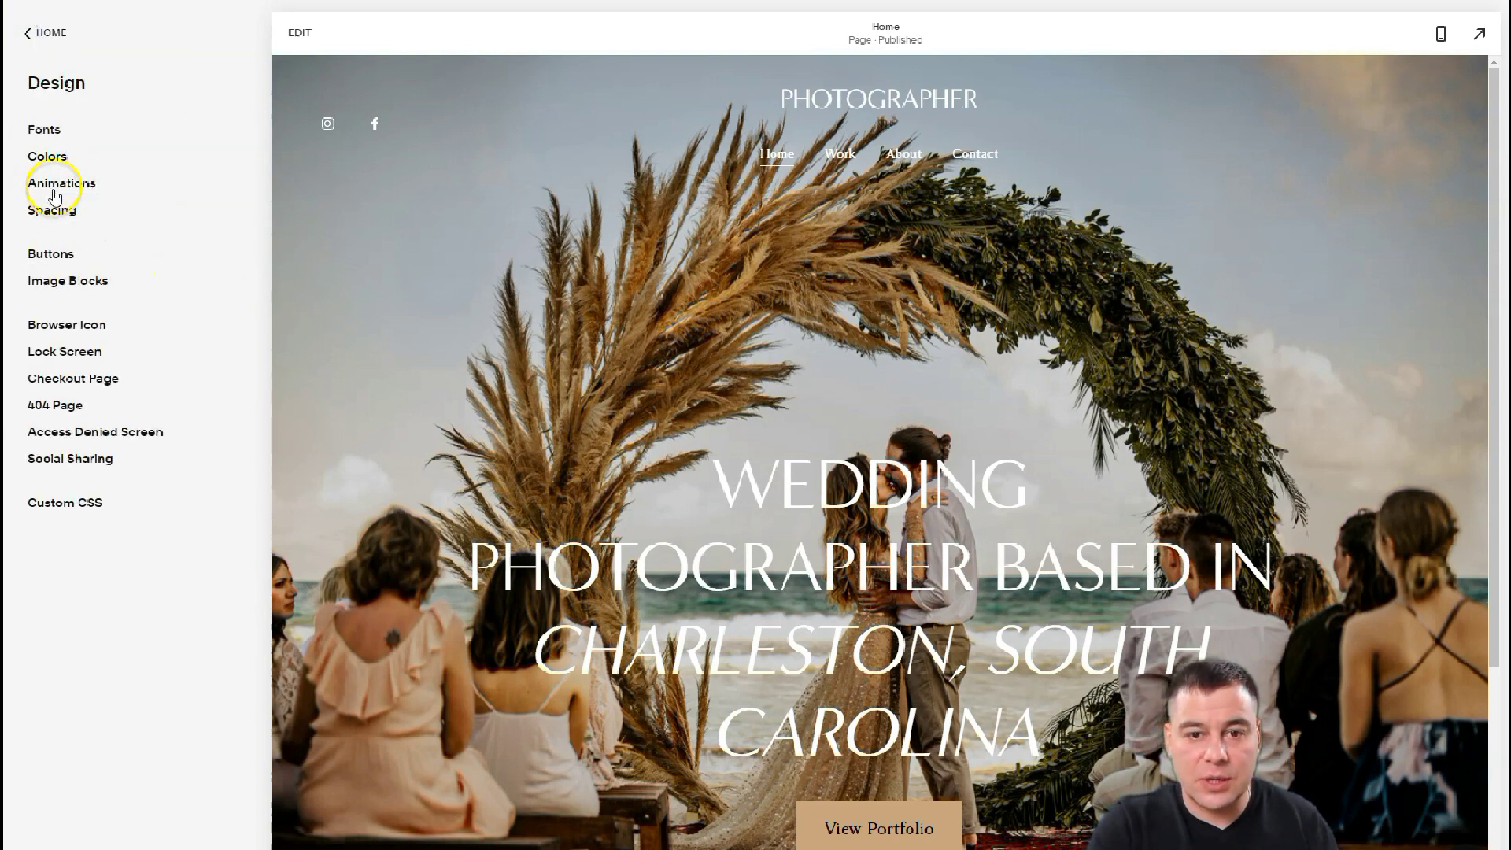
pyautogui.click(61, 189)
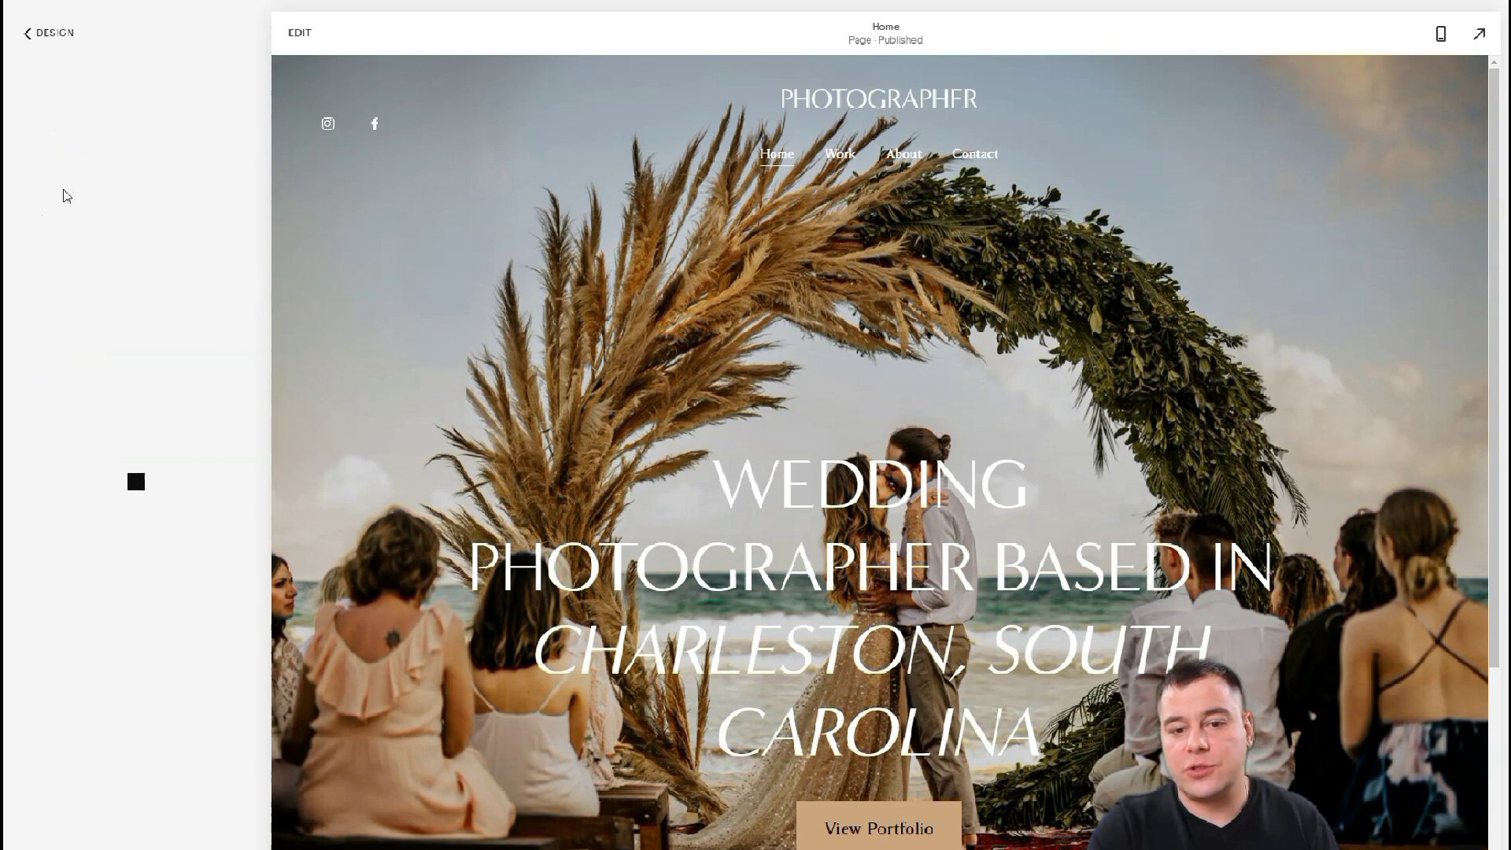
pyautogui.click(92, 240)
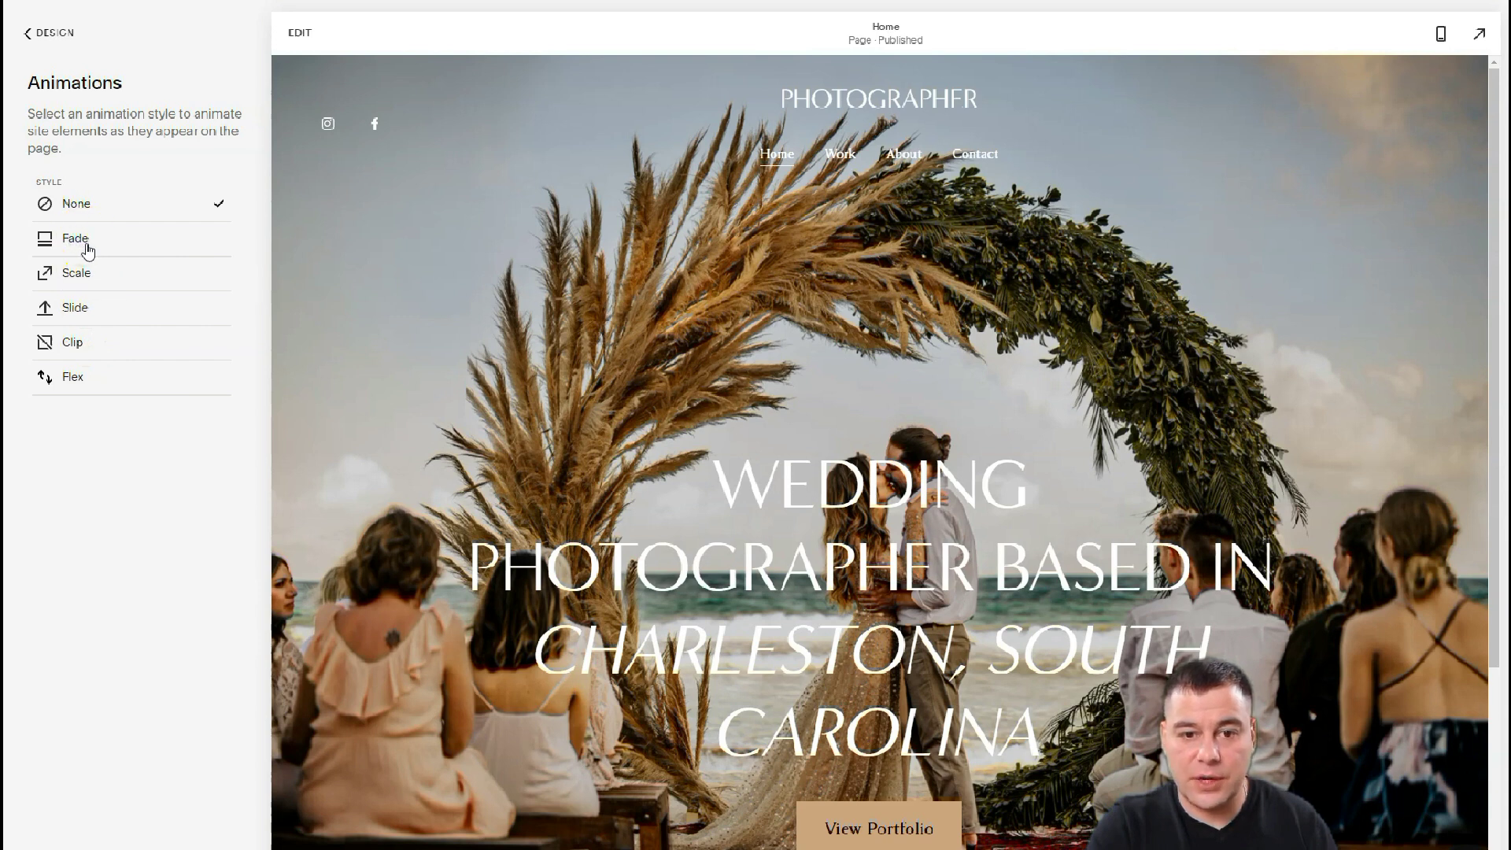
pyautogui.click(87, 248)
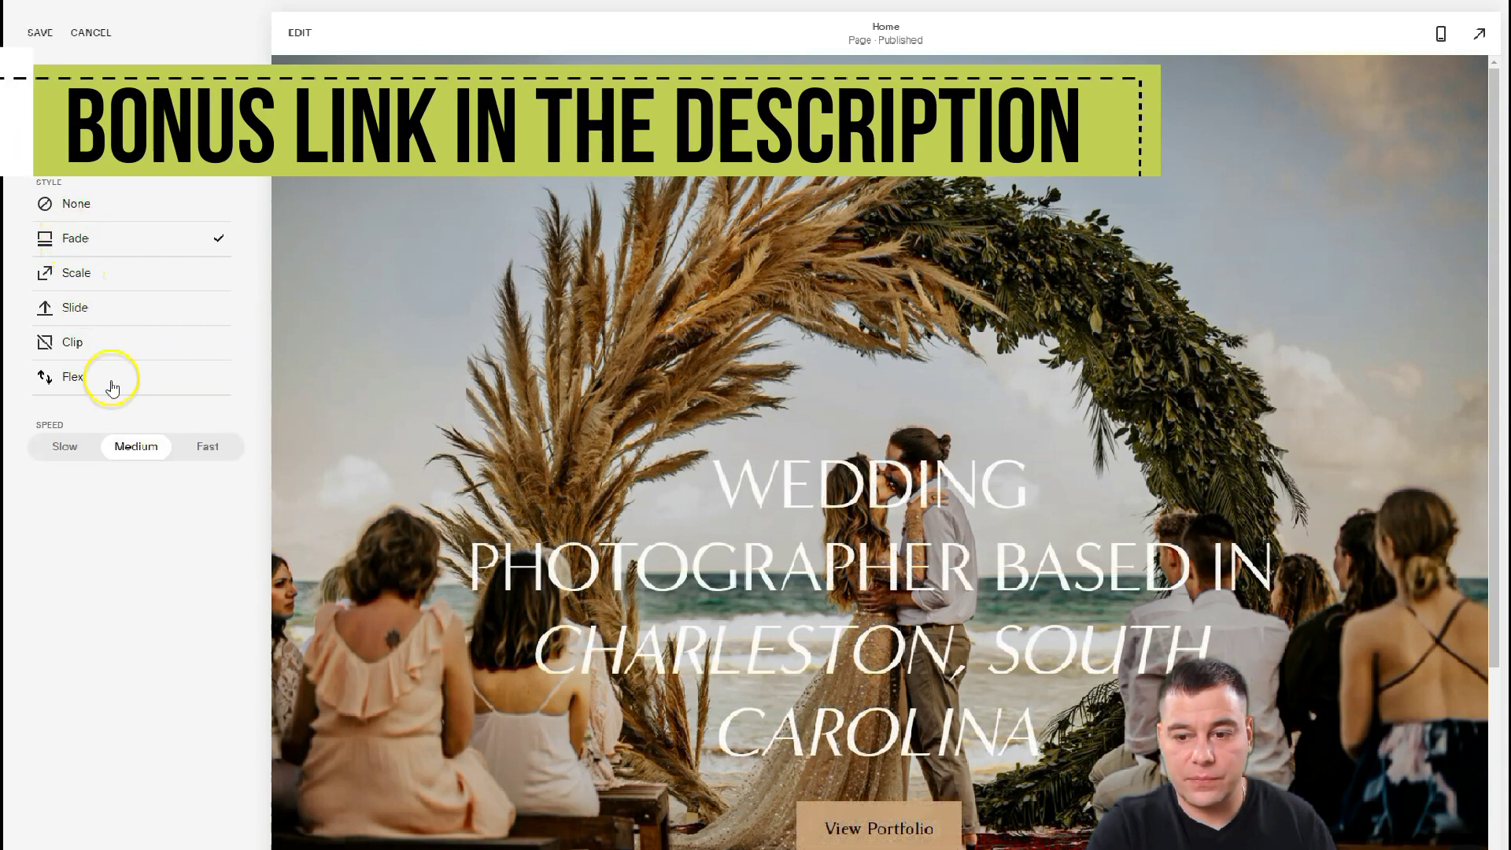
pyautogui.click(83, 281)
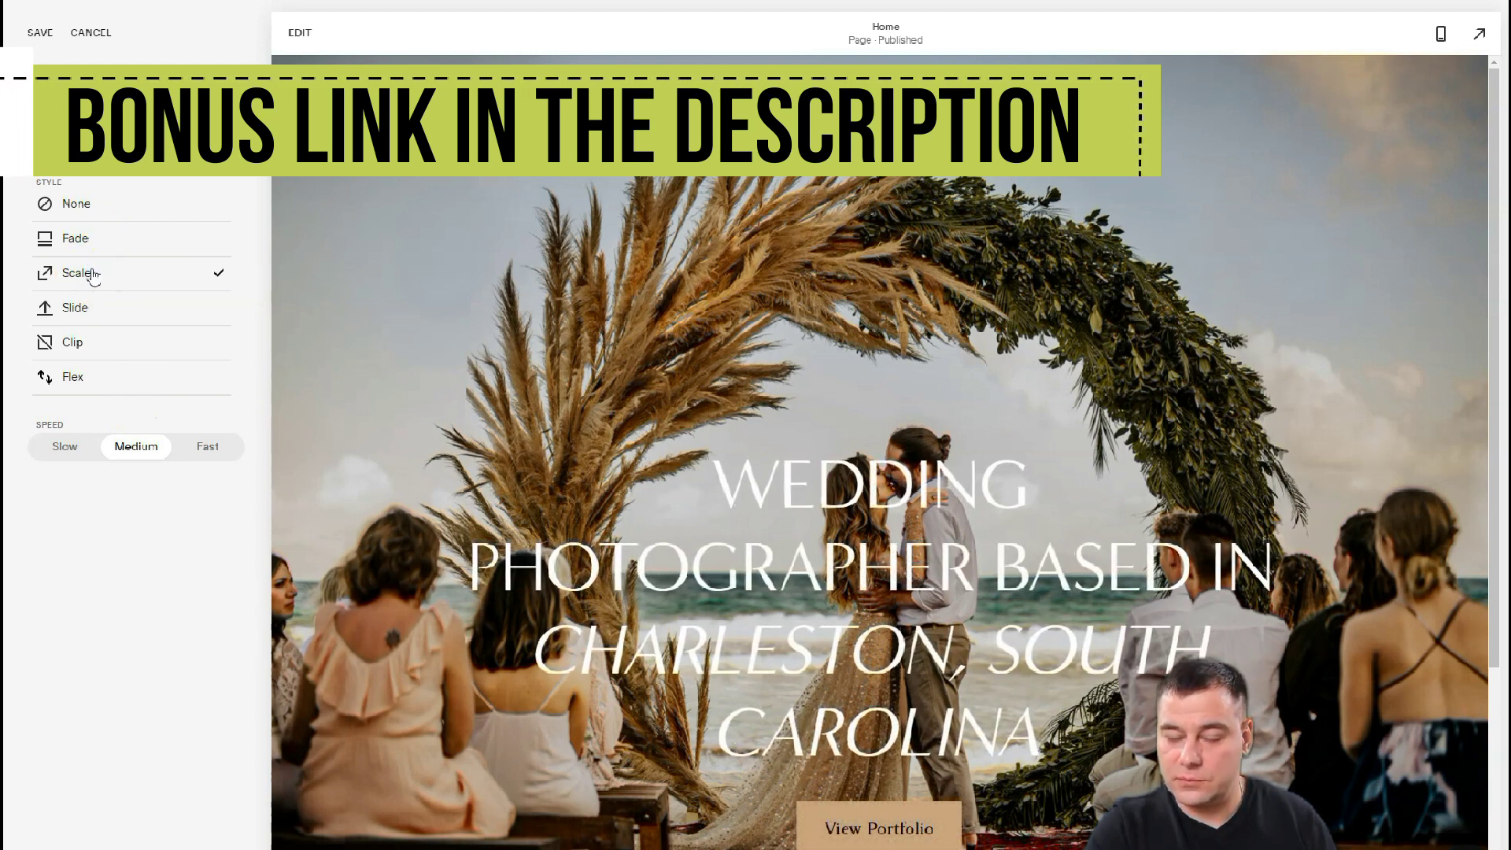
pyautogui.click(40, 33)
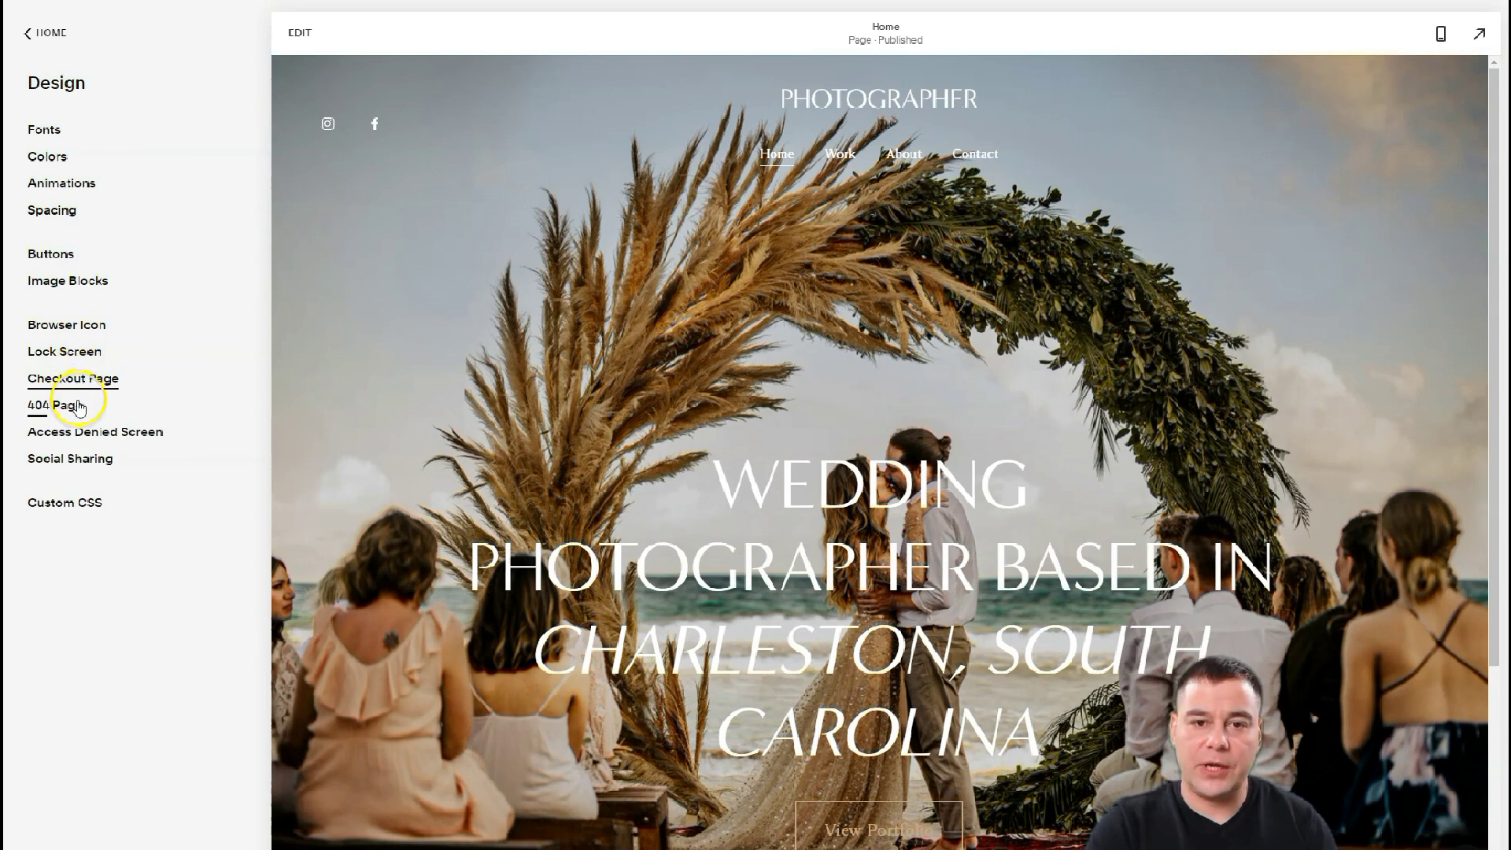
pyautogui.click(25, 36)
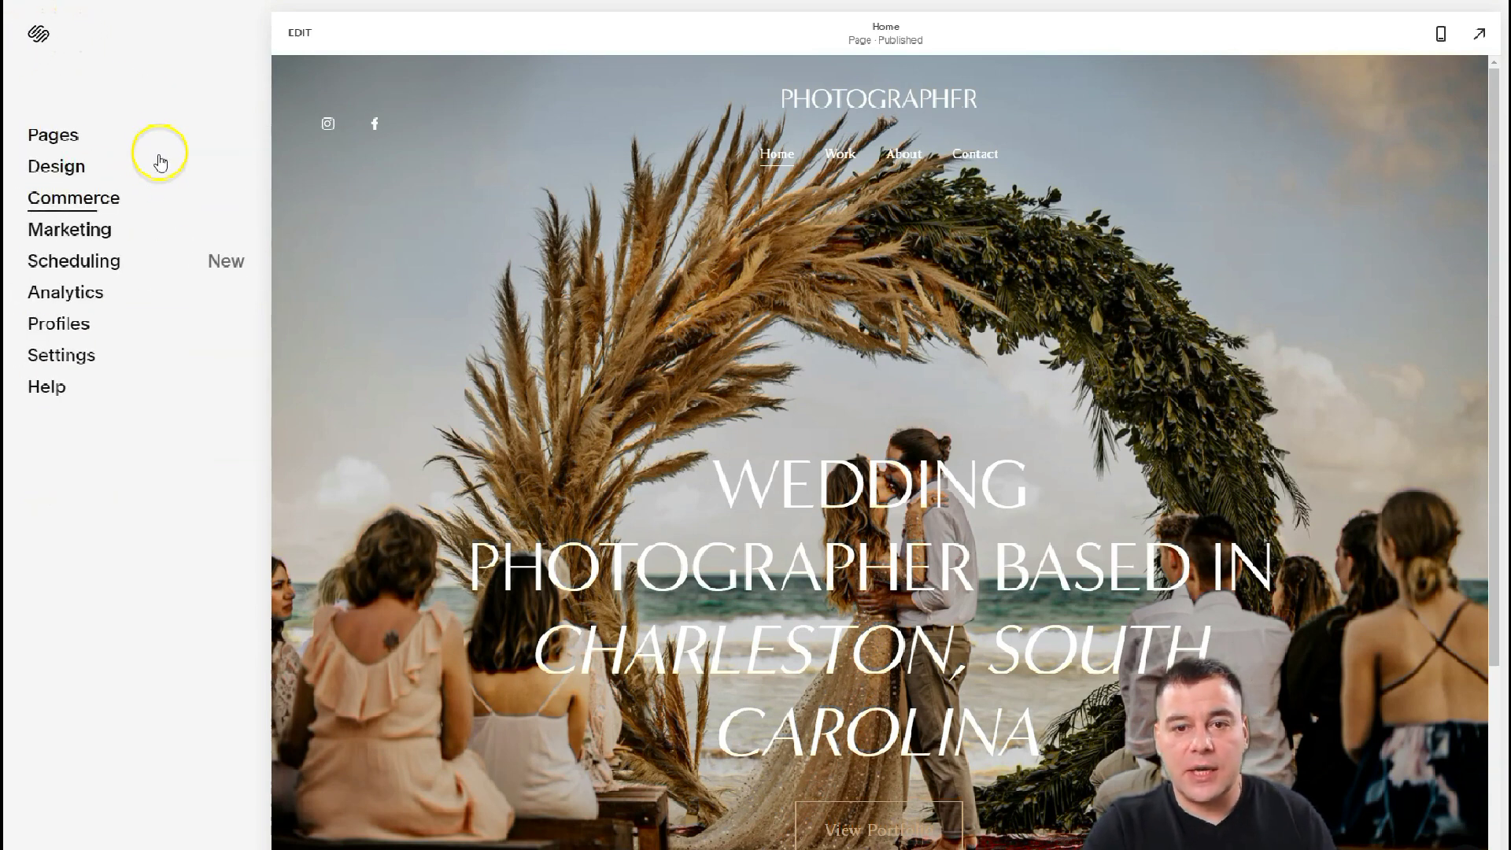
pyautogui.click(60, 136)
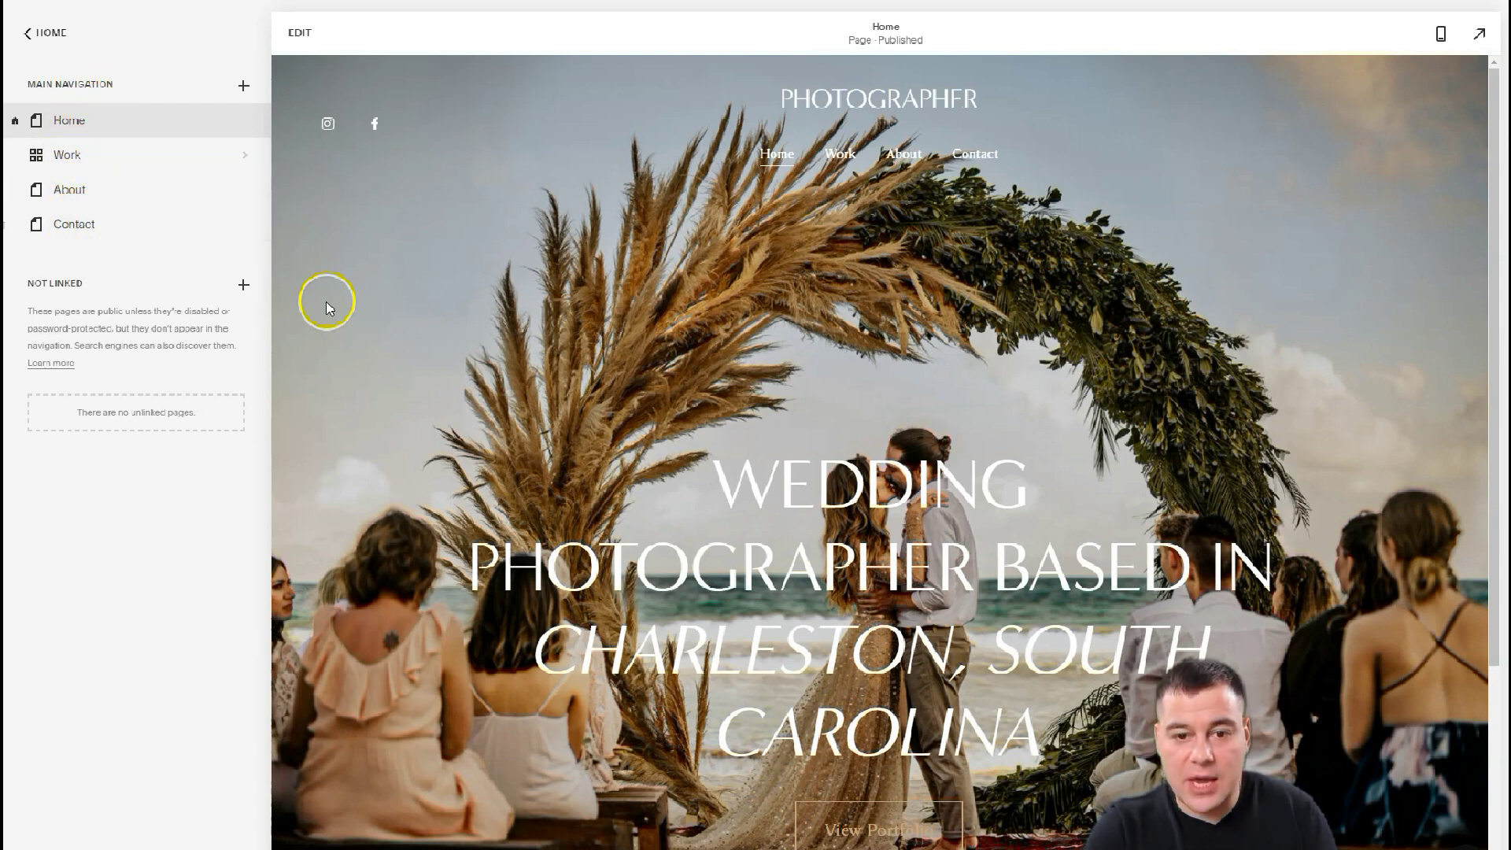
pyautogui.click(26, 32)
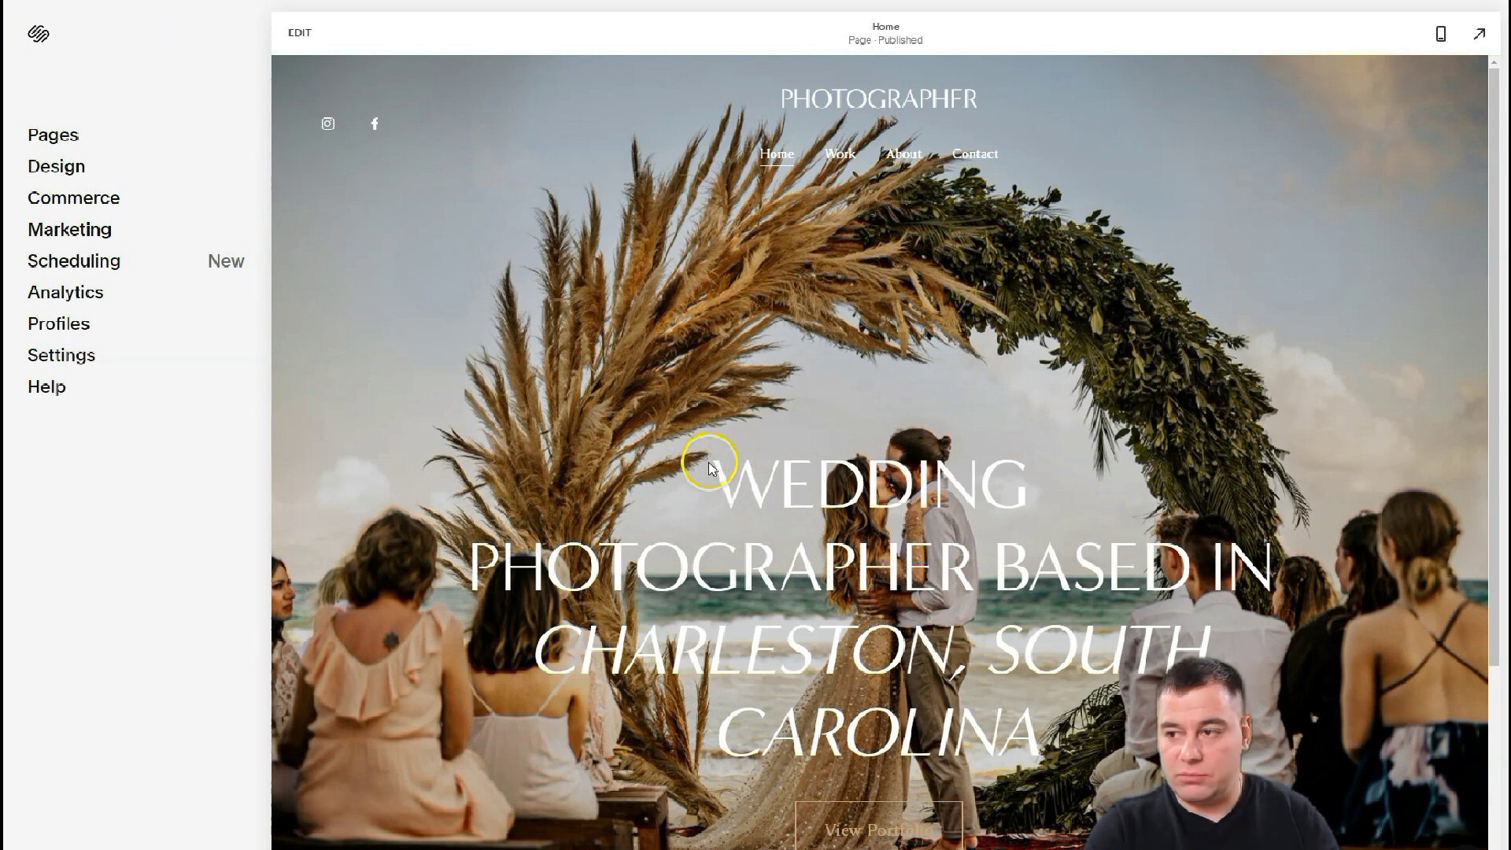
pyautogui.click(404, 252)
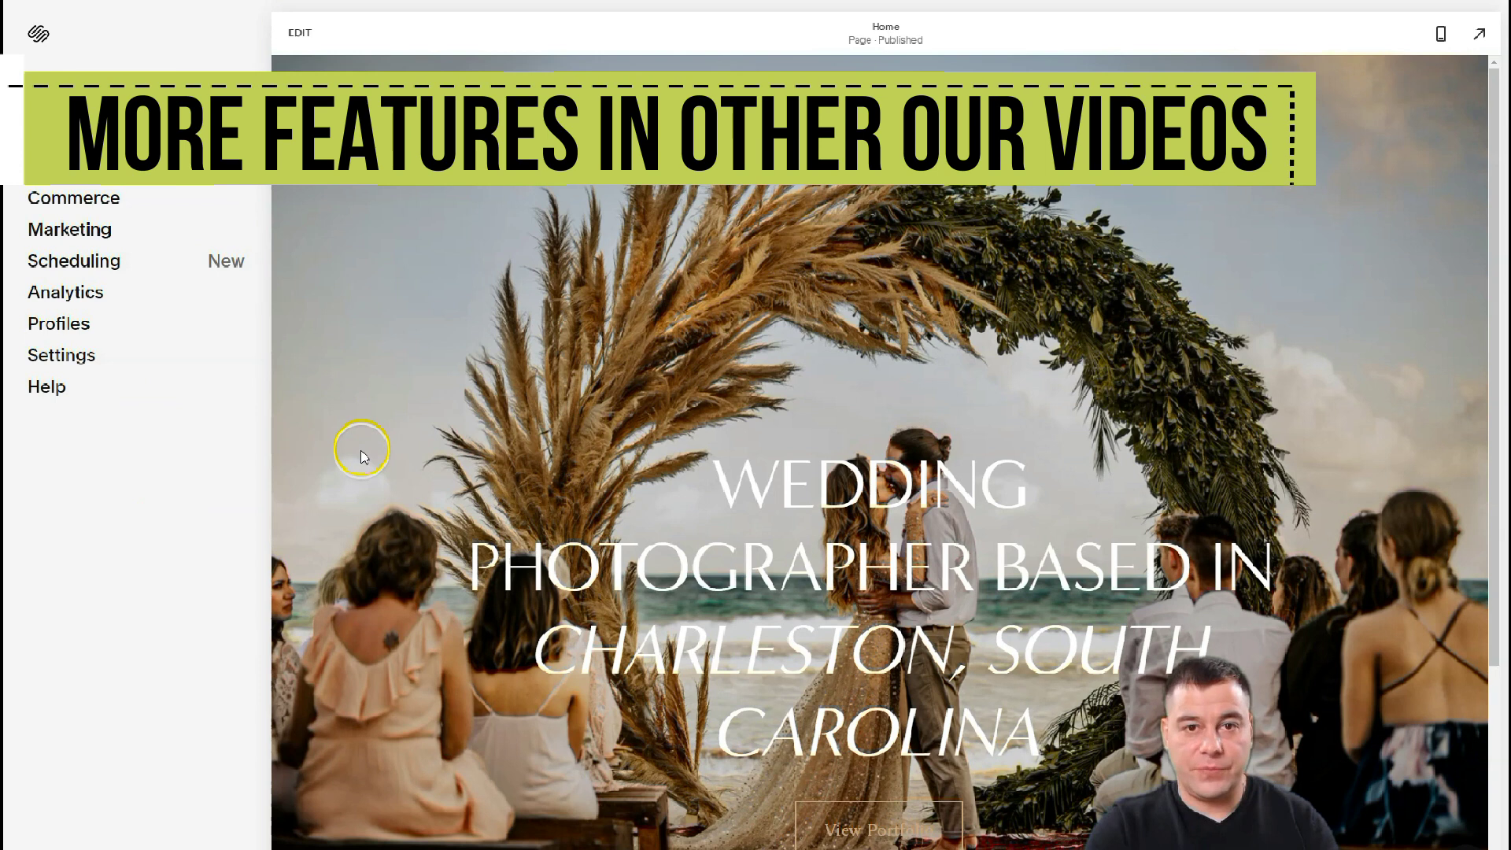
# Step: Open the second photographer website from the account dashboard and look over its home page down to the footer
pyautogui.click(37, 35)
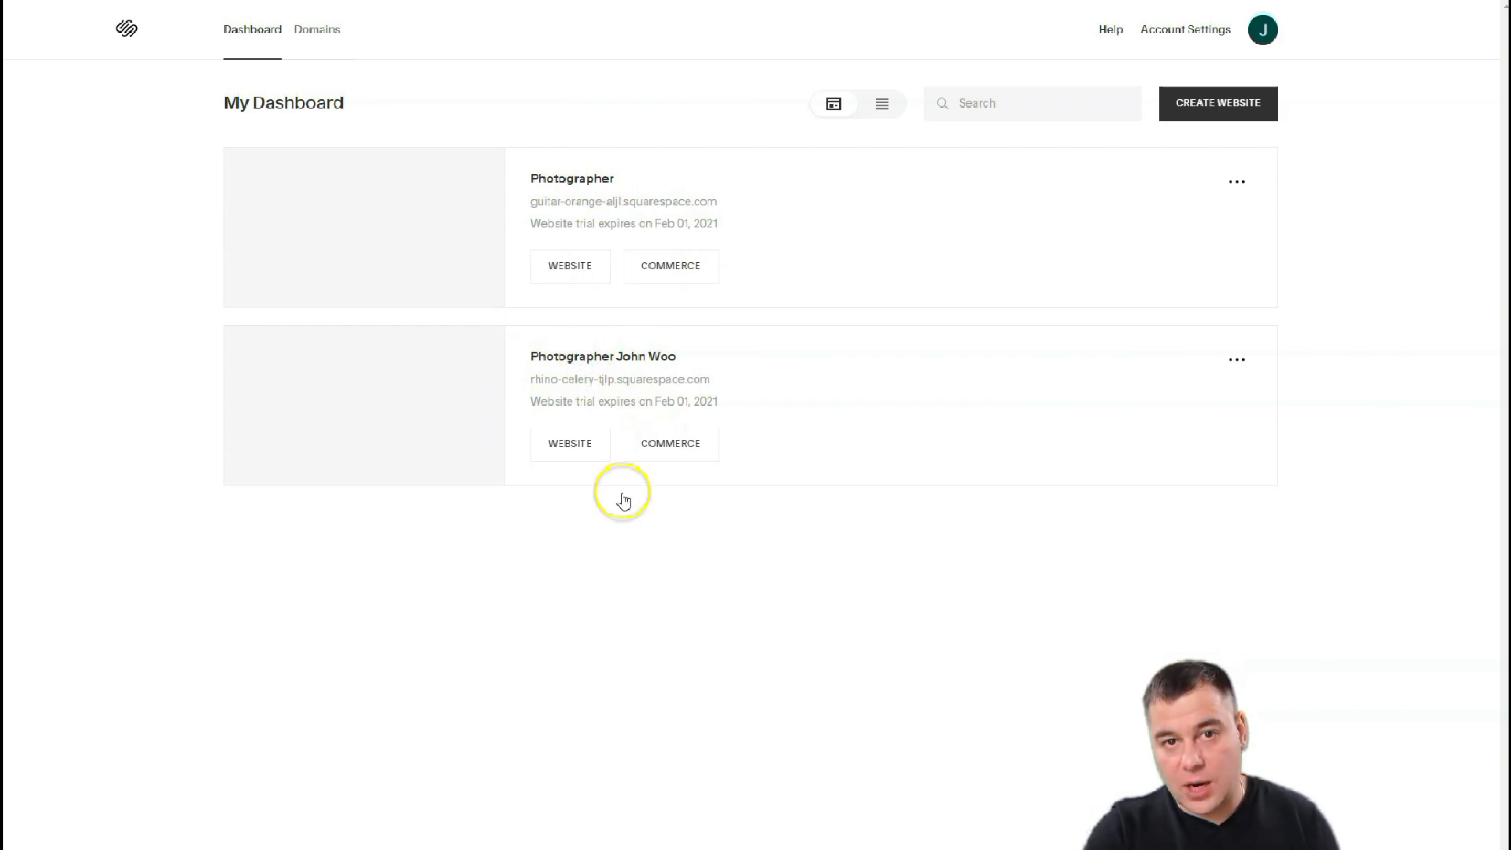
pyautogui.click(627, 446)
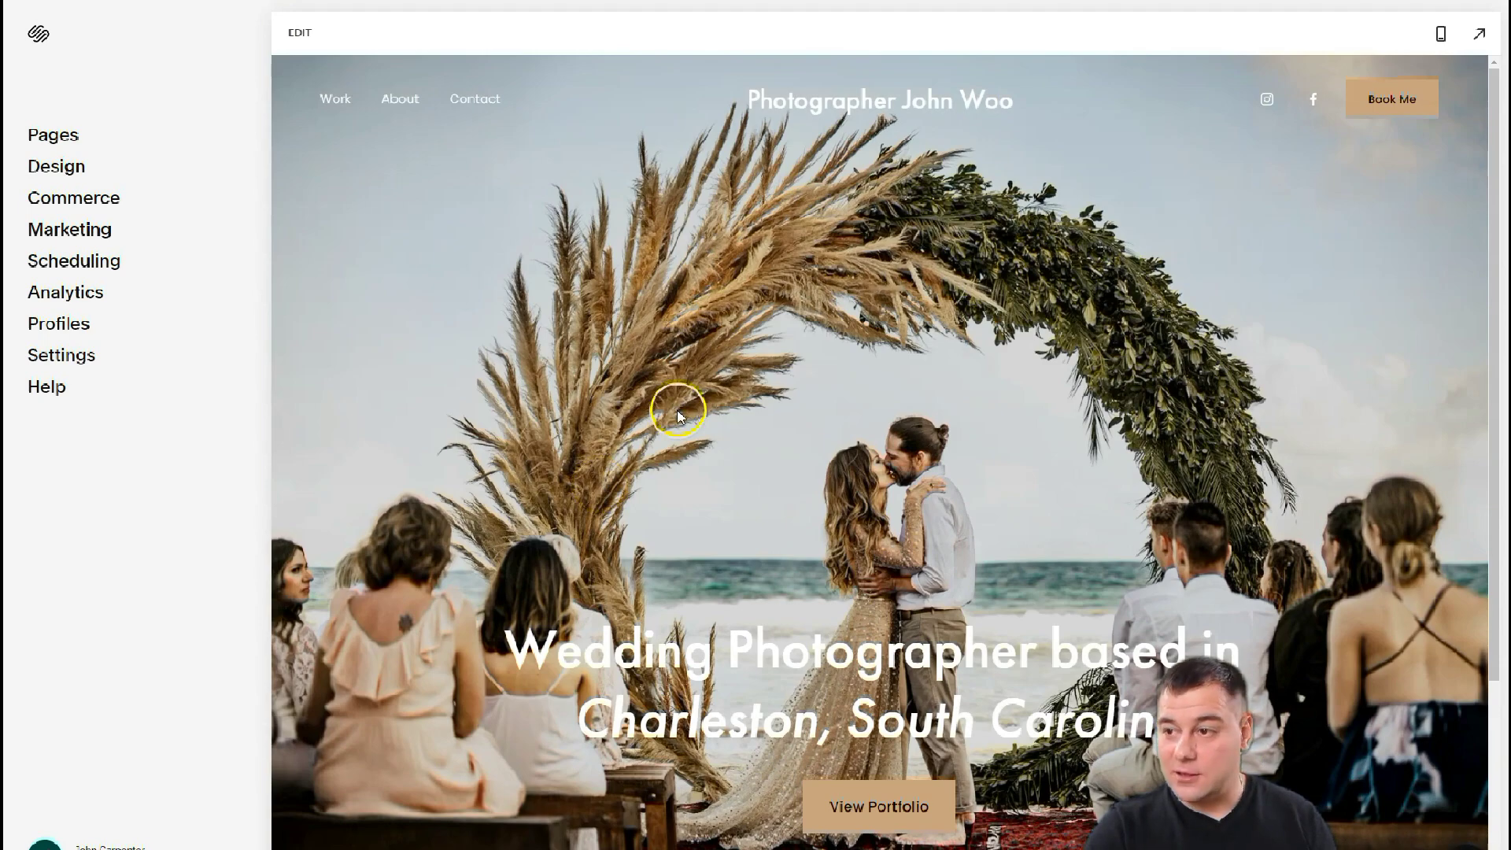
pyautogui.scroll(-3, 693, 393)
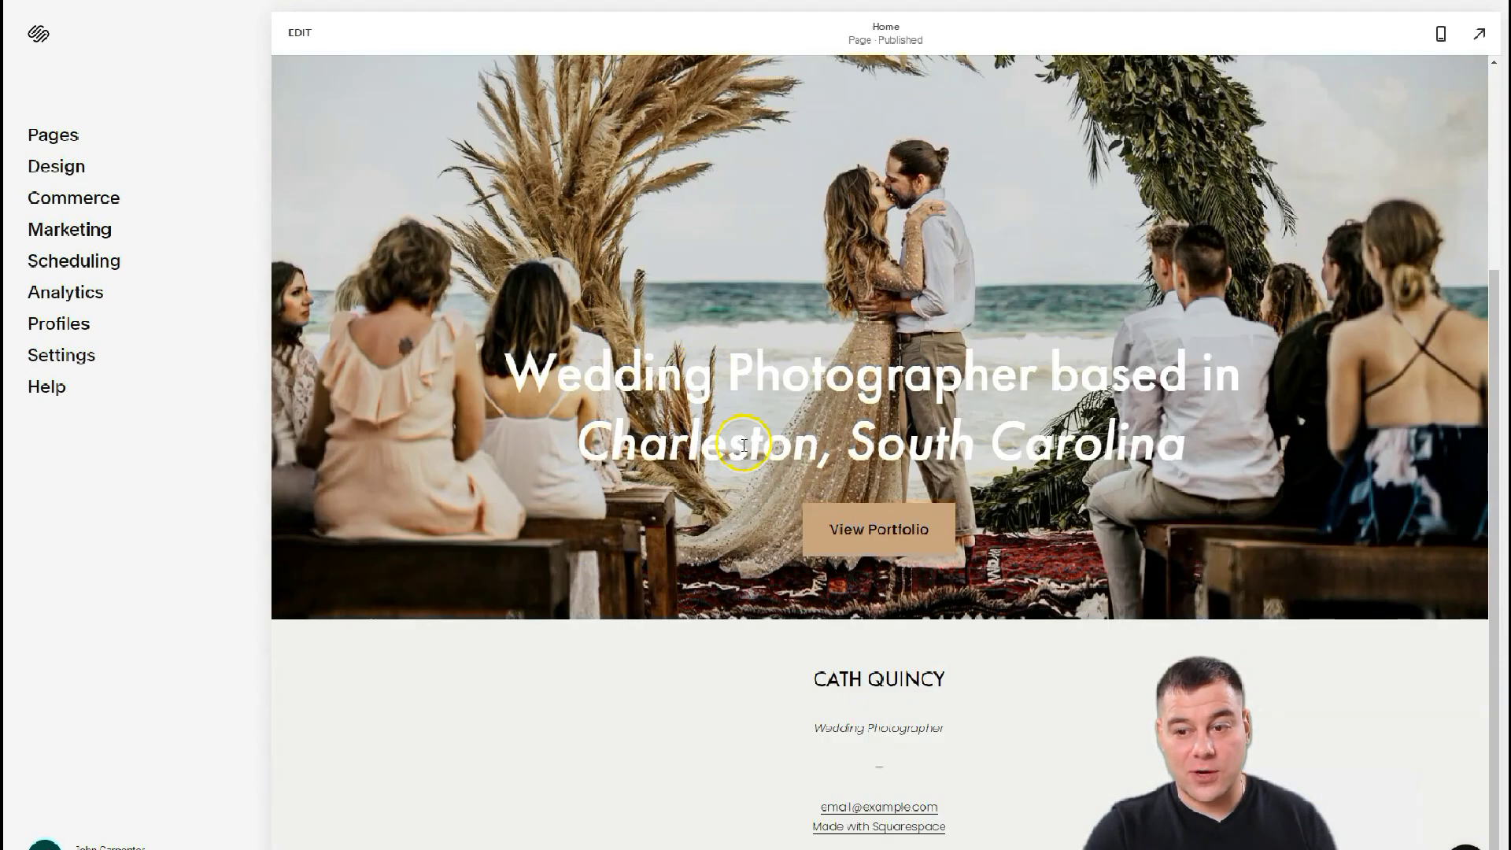
pyautogui.scroll(3, 751, 424)
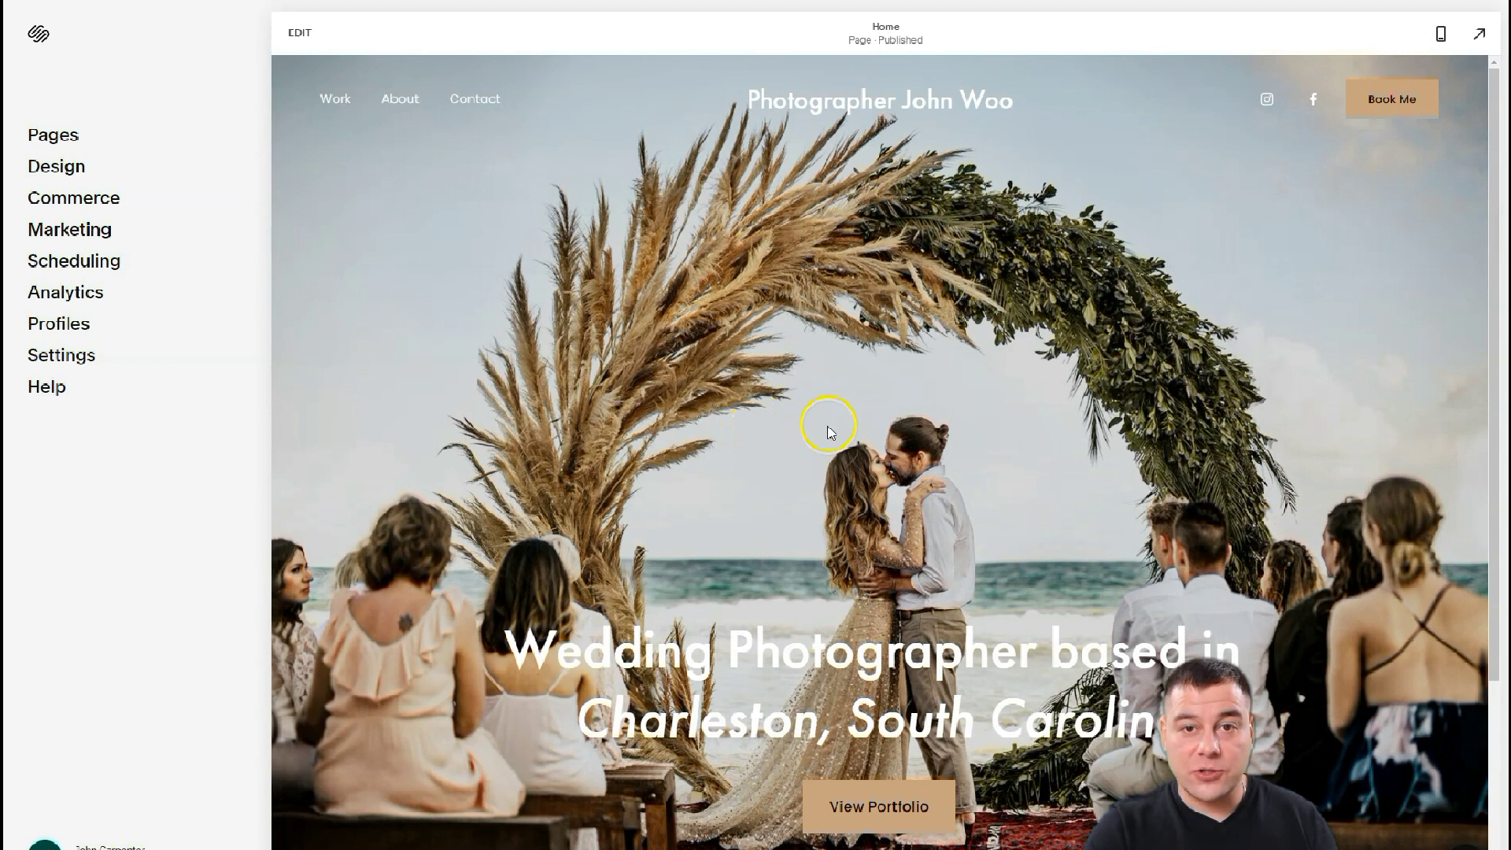